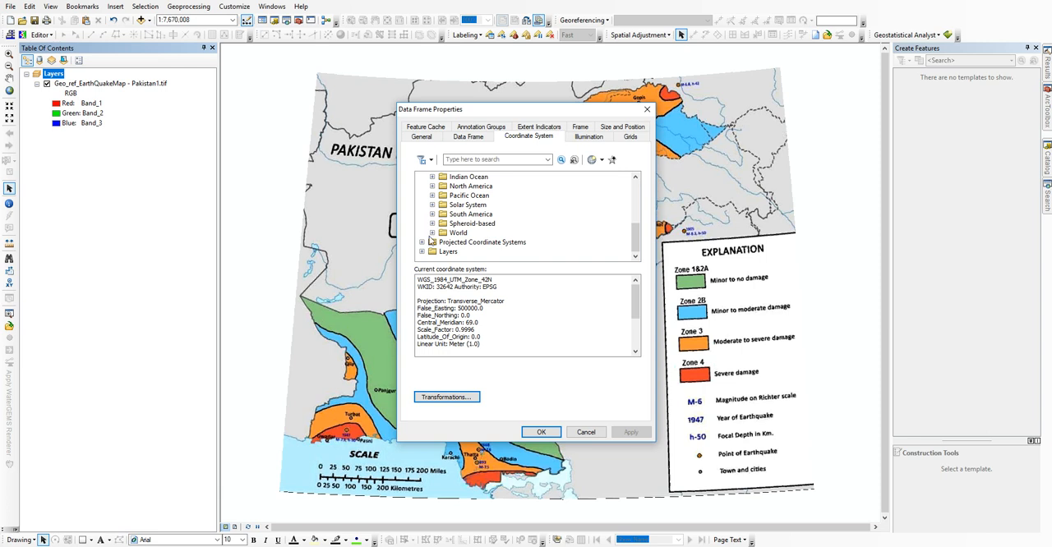
Step: Set the data frame's coordinate system to the geographic WGS 1984 under the World group
click(433, 232)
scroll(439, 240, down, 3)
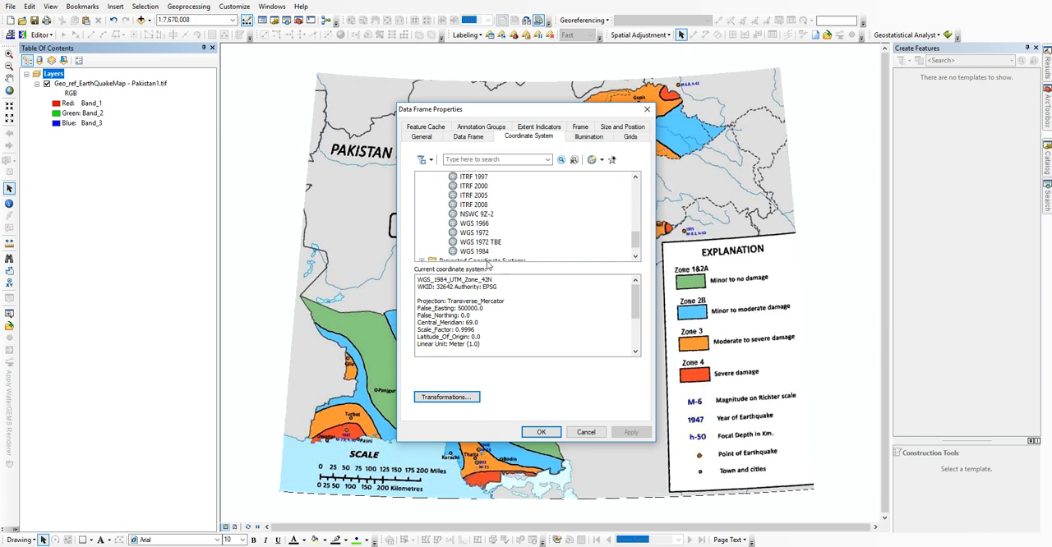
click(474, 252)
click(539, 432)
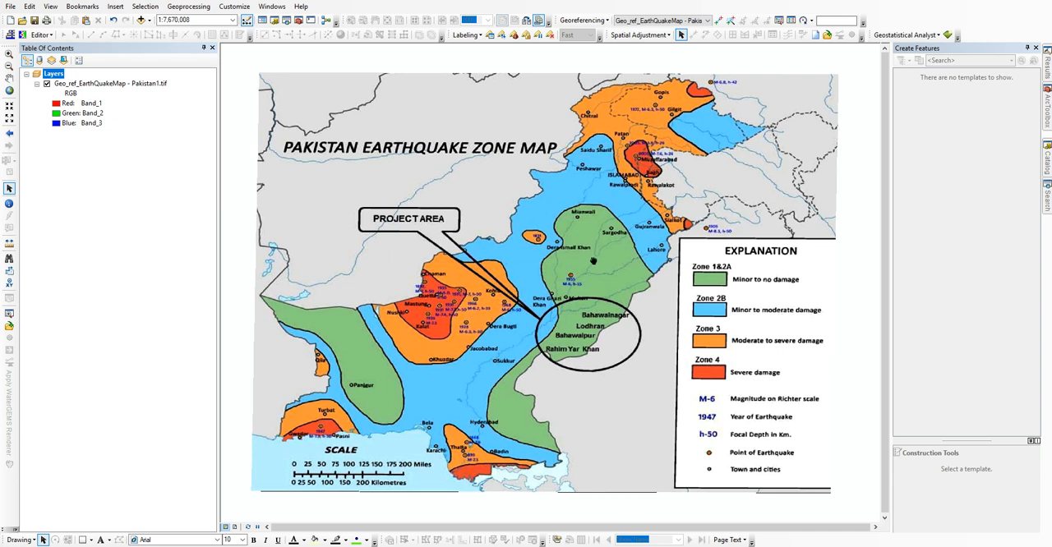
drag(594, 261, 592, 261)
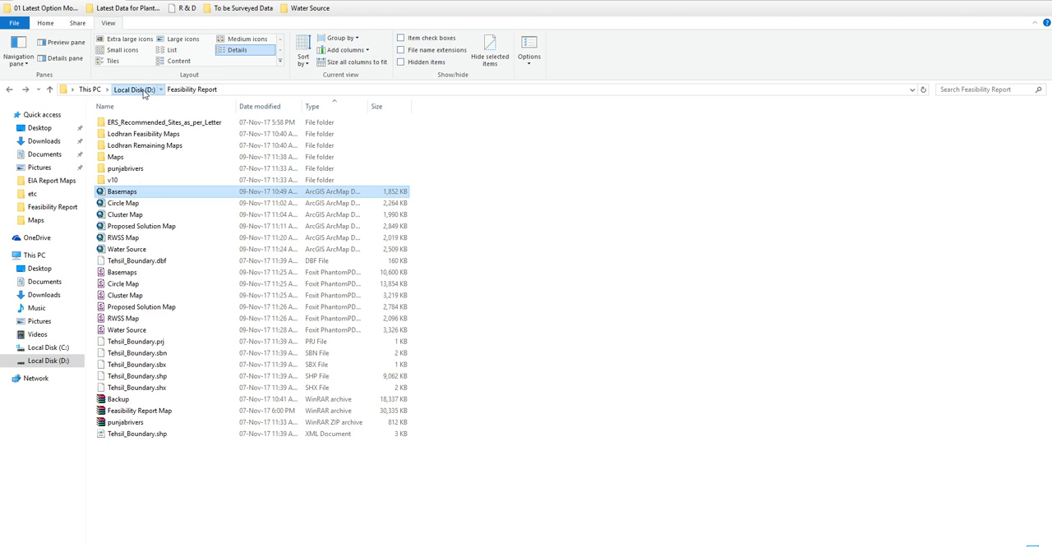
Step: Get the D:\EIA Report Maps folder path from File Explorer and expand that folder in the ArcMap Catalog
click(144, 92)
double_click(124, 170)
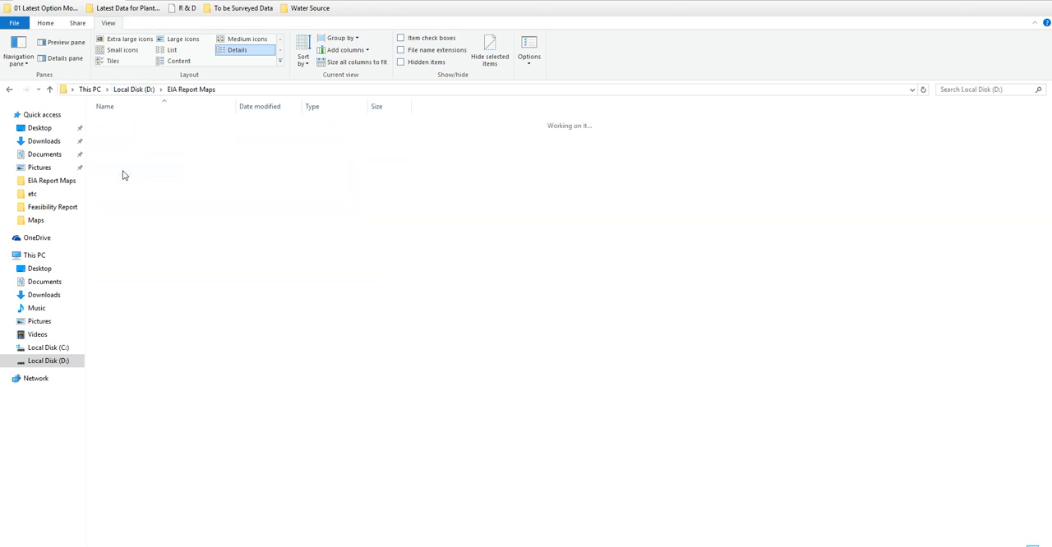
click(246, 90)
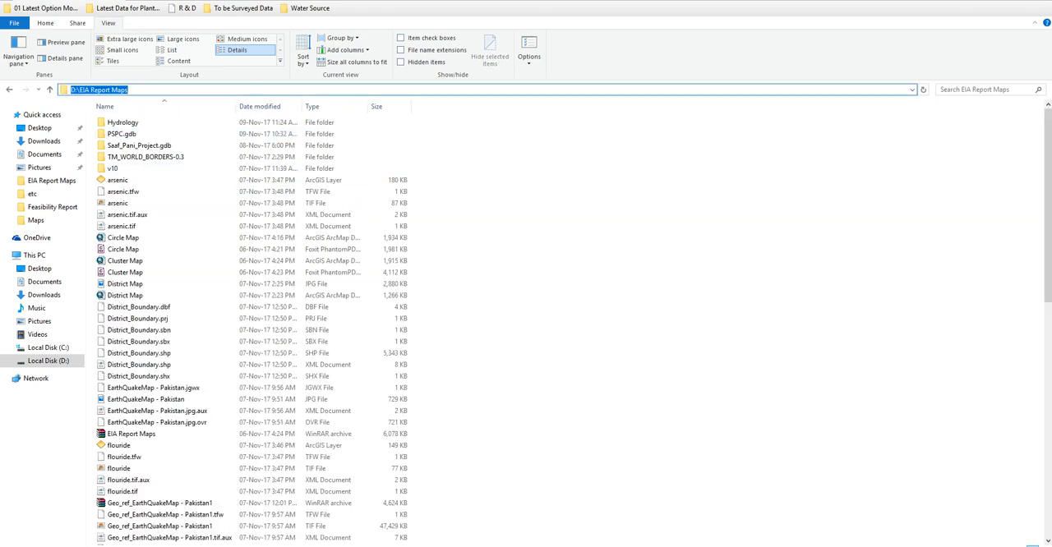
key(Escape)
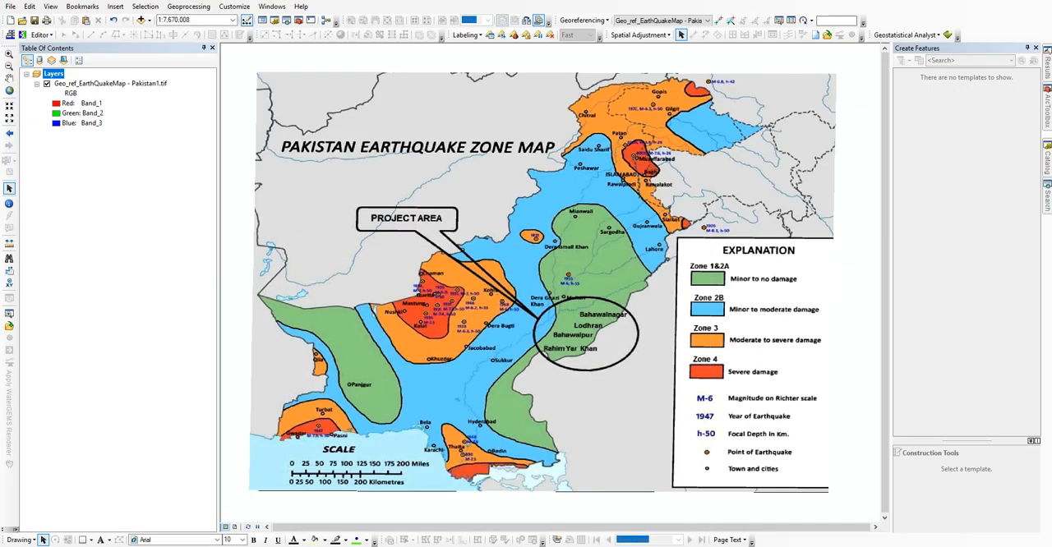
click(1048, 164)
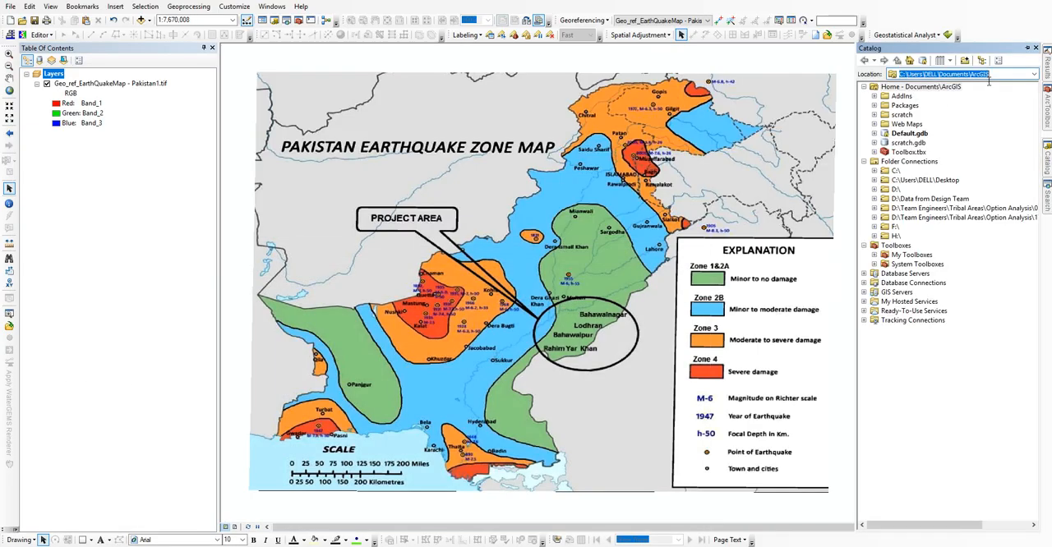
key(Return)
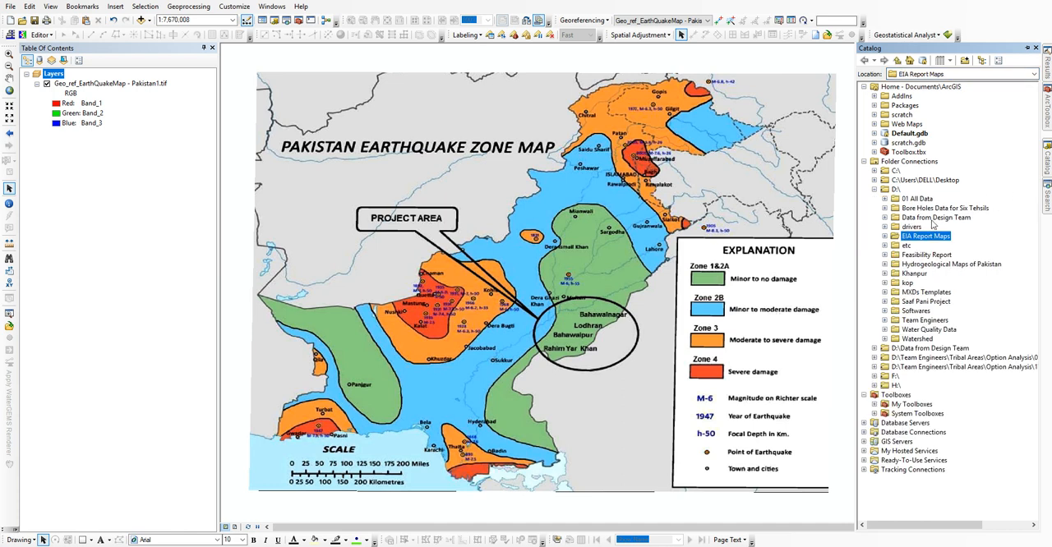
click(885, 237)
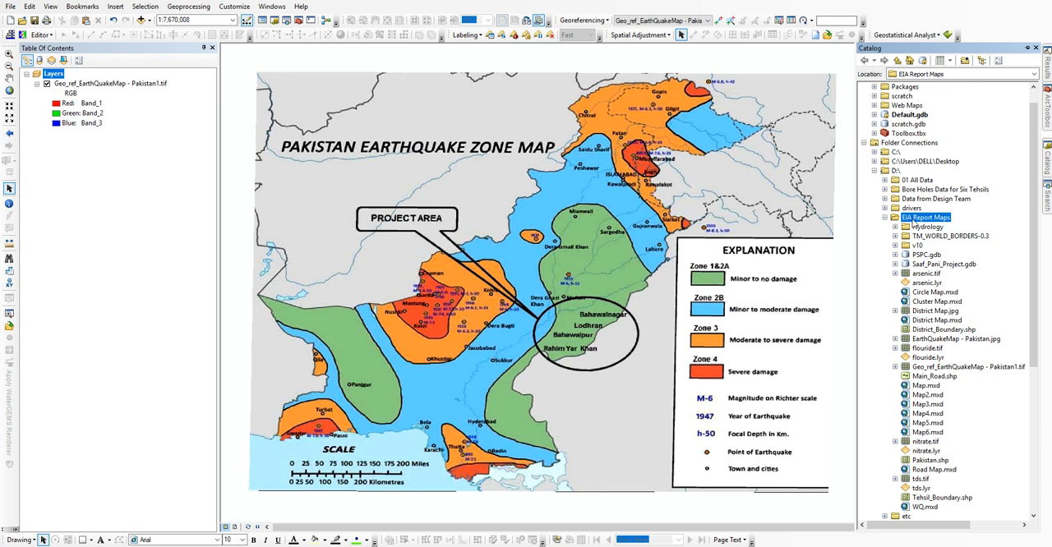
Step: Create a new folder named Earth_Quake_Map inside the EIA Report Maps folder
right_click(914, 220)
click(893, 227)
right_click(912, 217)
mouse_move(935, 289)
click(864, 290)
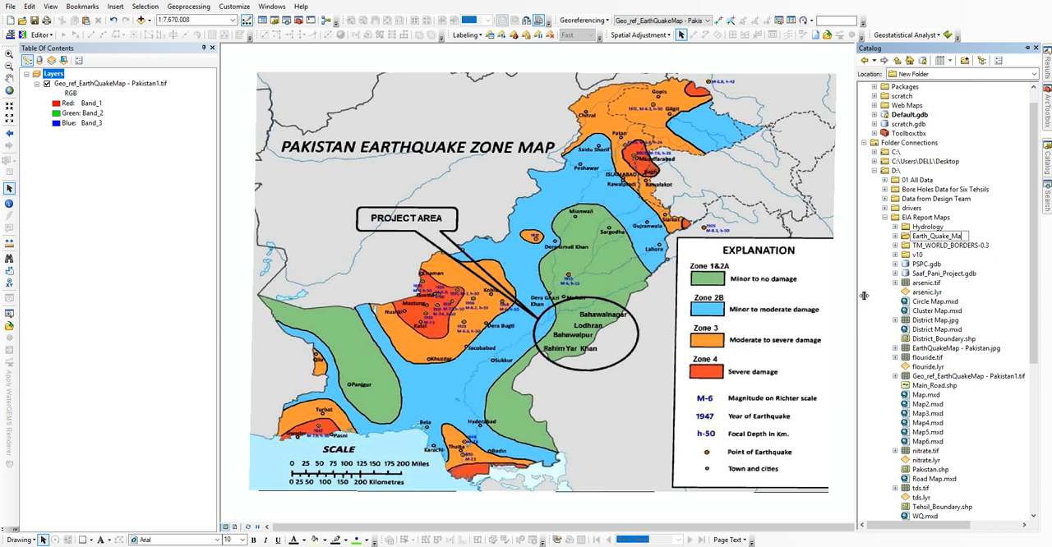
text(Earth_Quake_Map)
key(Return)
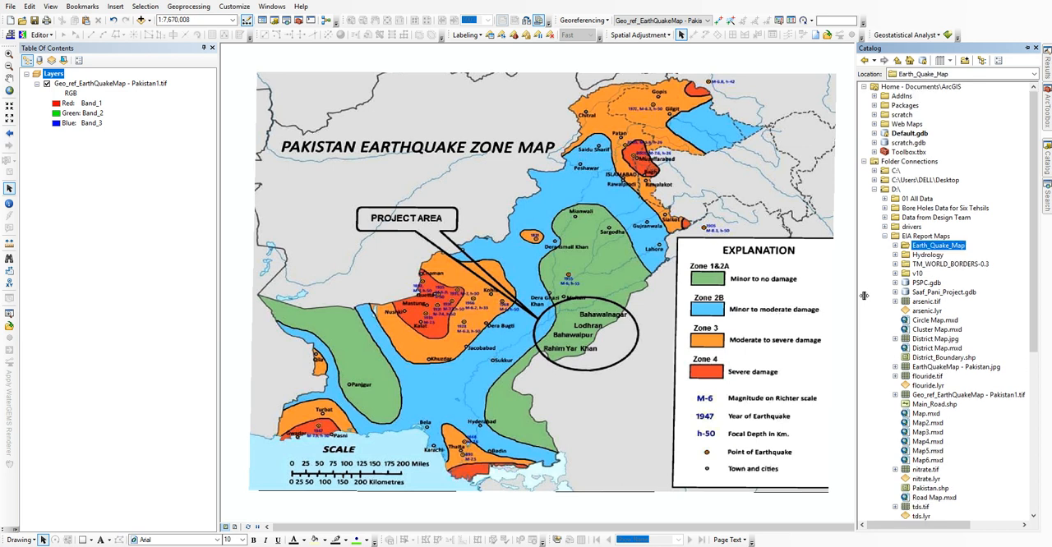
Step: Create a polygon shapefile named Earth_Quake in the Earth_Quake_Map folder, using the WGS 1984 coordinate system
right_click(916, 248)
mouse_move(932, 315)
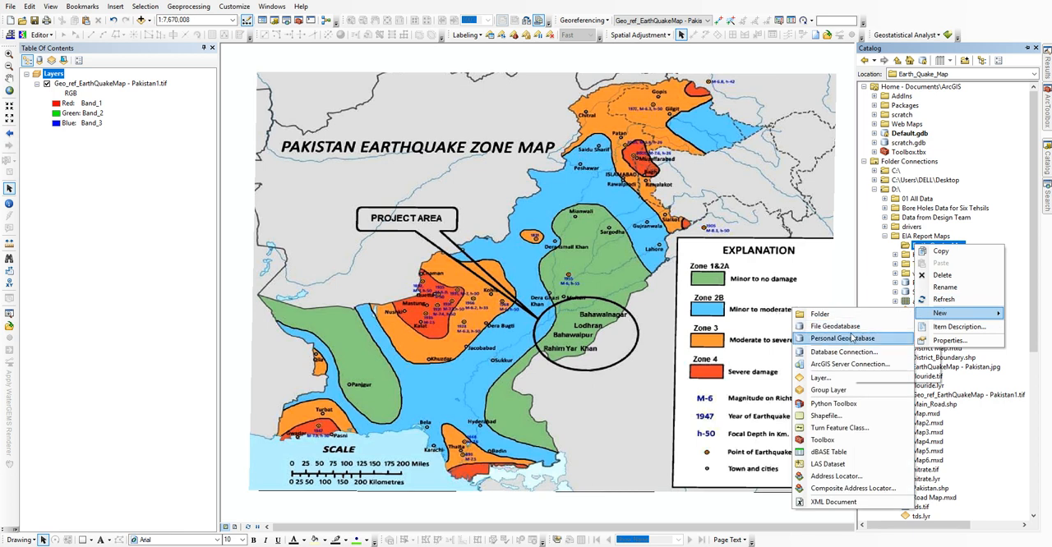
click(838, 416)
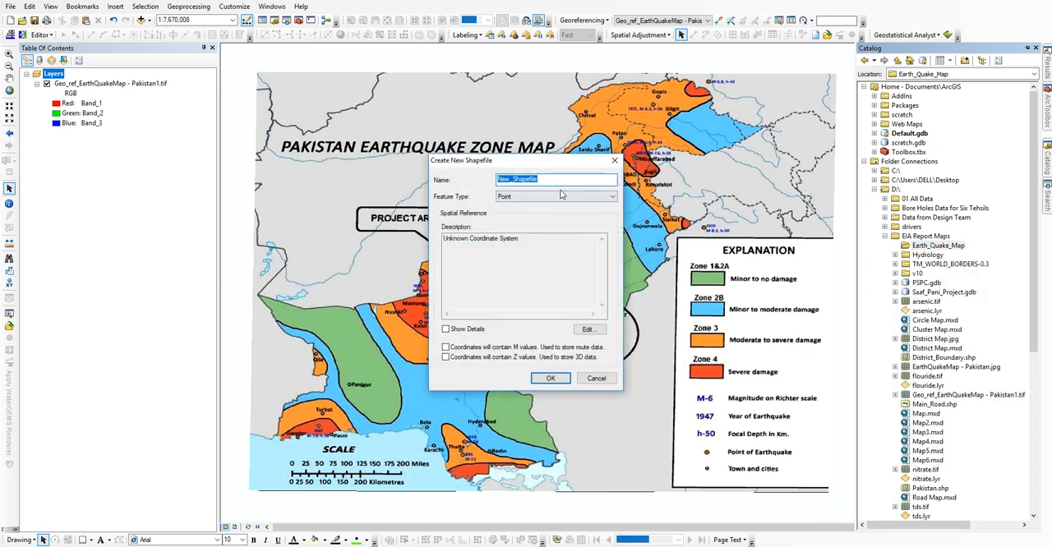
click(561, 195)
click(534, 223)
click(589, 329)
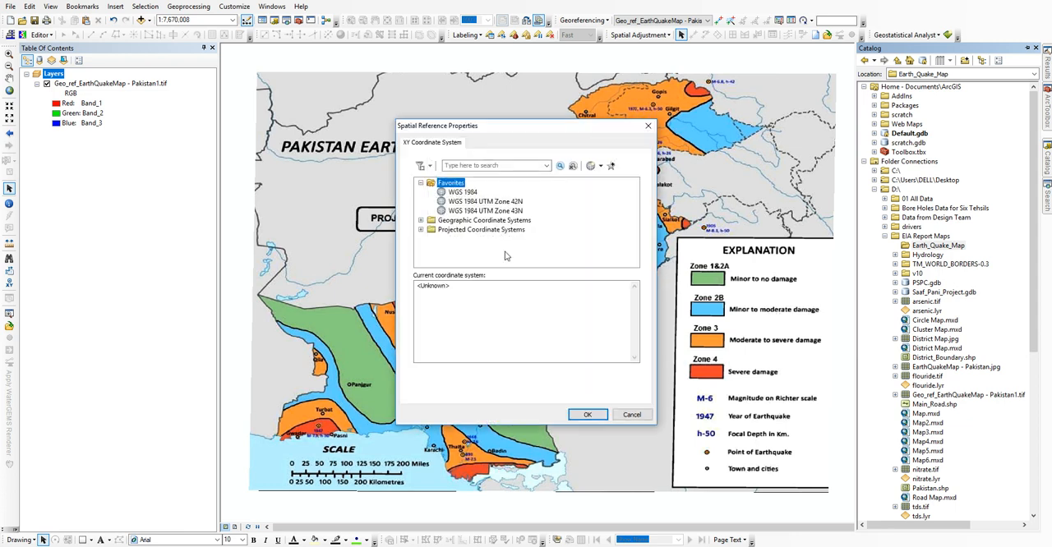
click(464, 192)
click(588, 415)
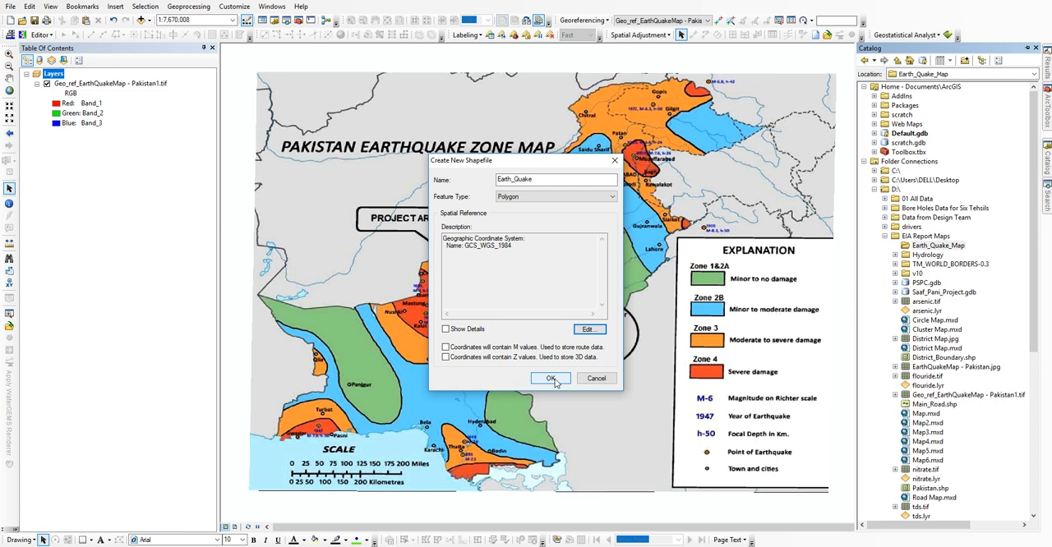
click(551, 378)
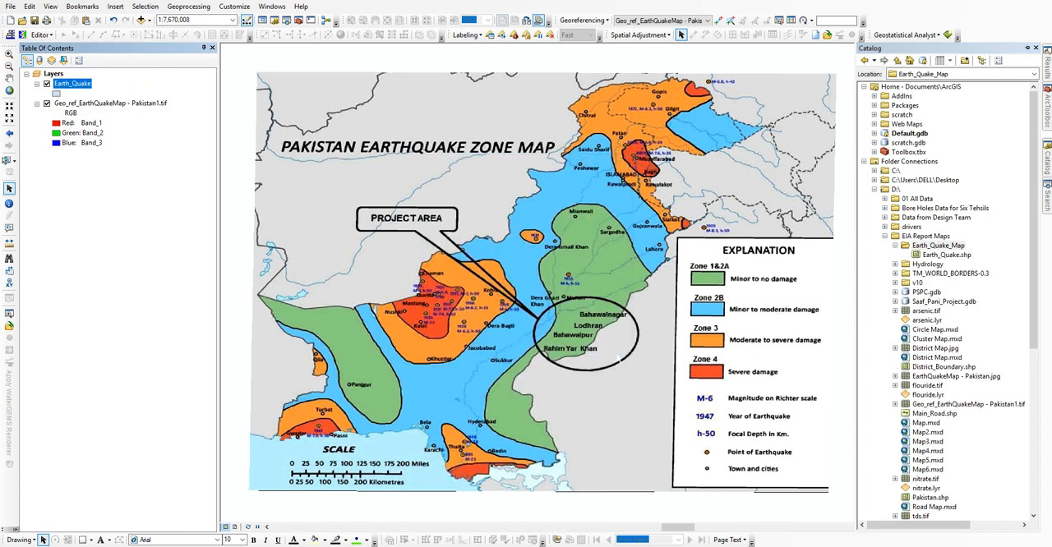
click(945, 256)
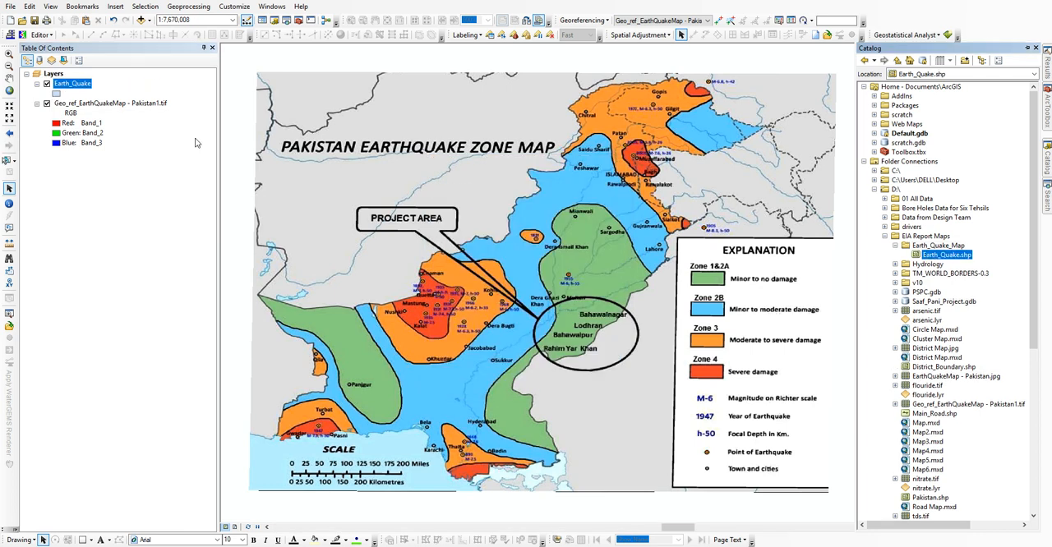
Step: Symbolize the Earth_Quake layer with the hollow Circles style and a red outline
click(59, 95)
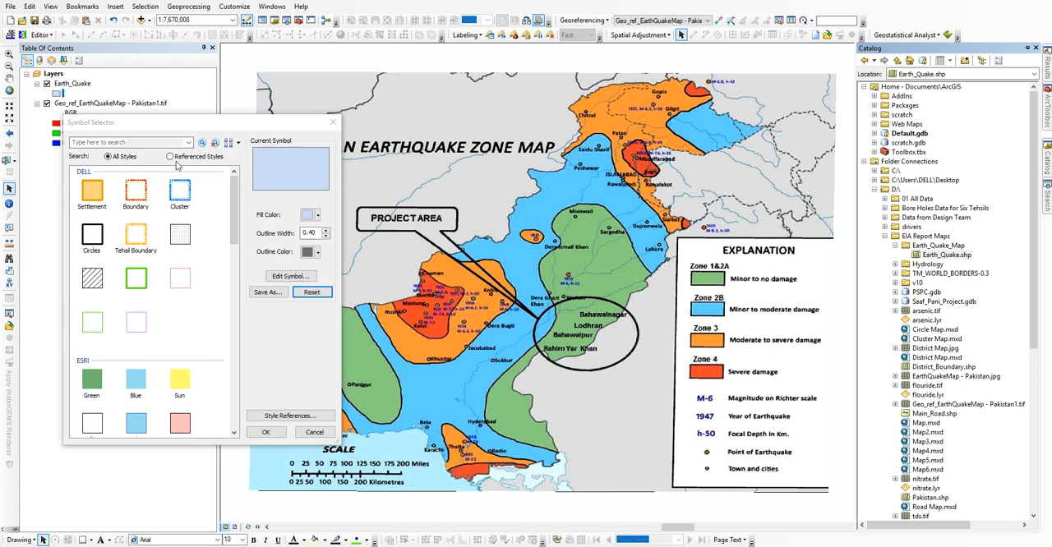
click(93, 236)
click(314, 253)
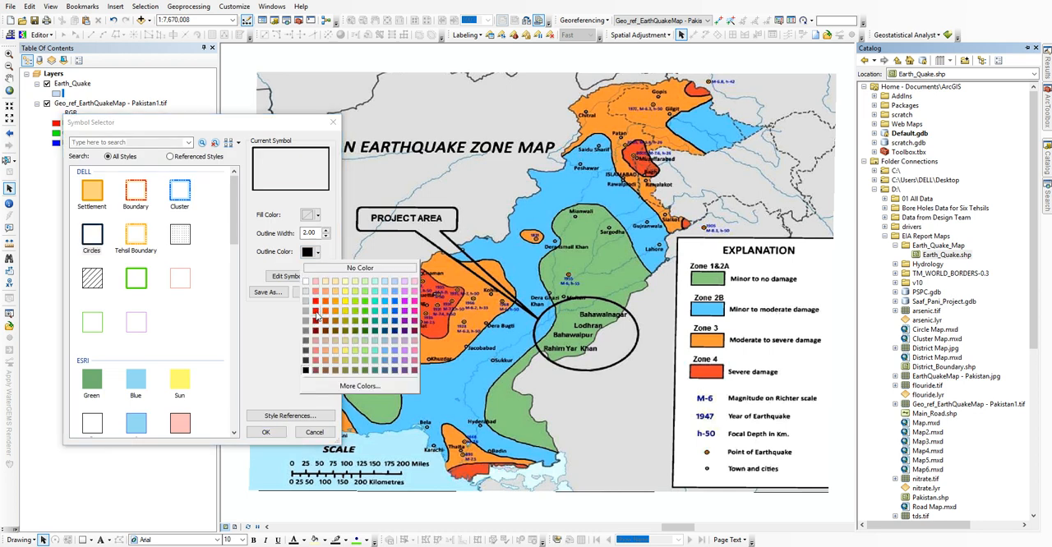
click(315, 314)
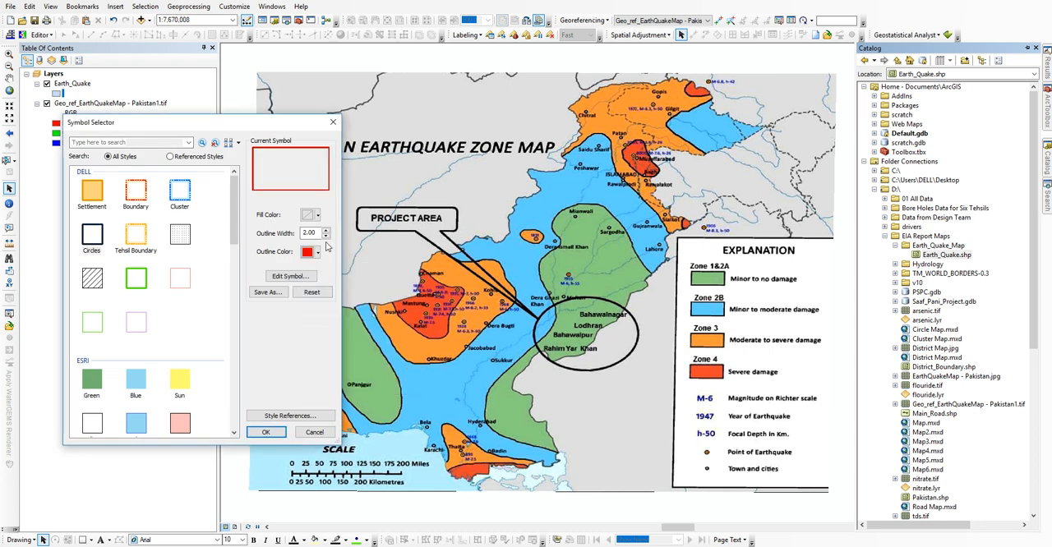
click(265, 432)
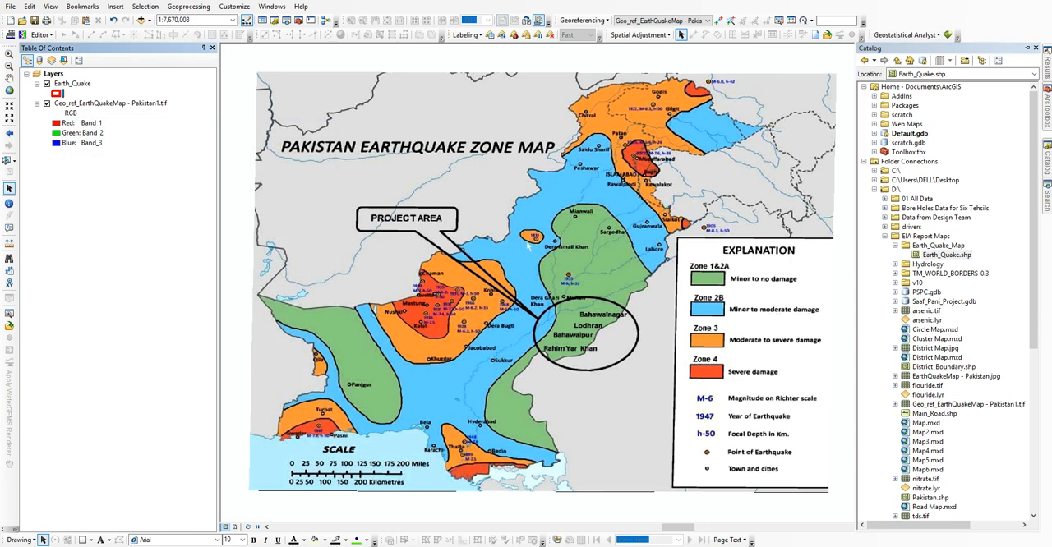
Step: Start an edit session on the Earth_Quake layer and choose its template for drawing polygons
right_click(79, 87)
mouse_move(115, 225)
click(325, 225)
click(920, 83)
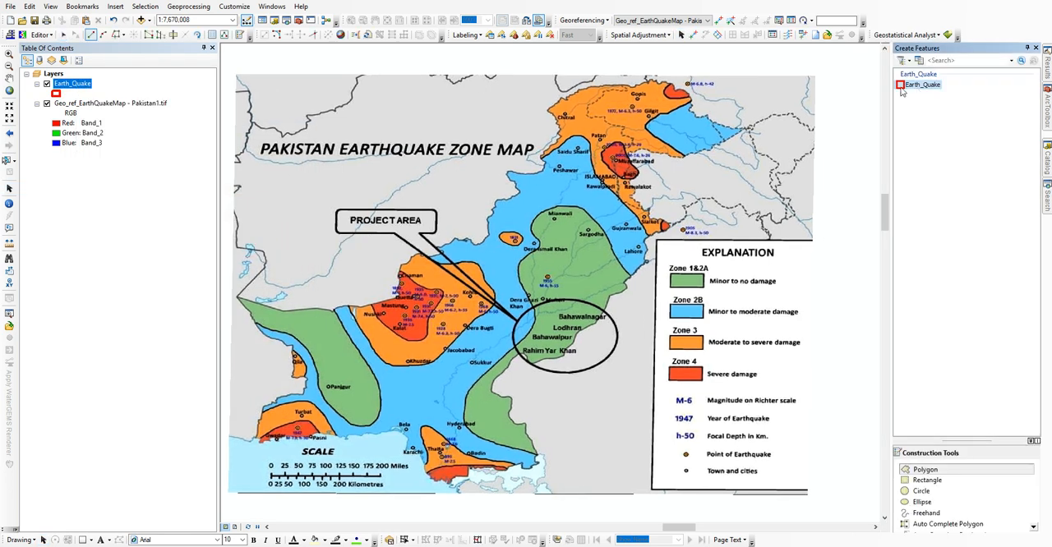
Step: Begin an Earth_Quake polygon where the orange and blue zones meet east of Gilgit, tracing the border to the blue zone's eastern tip
scroll(598, 190, up, 4)
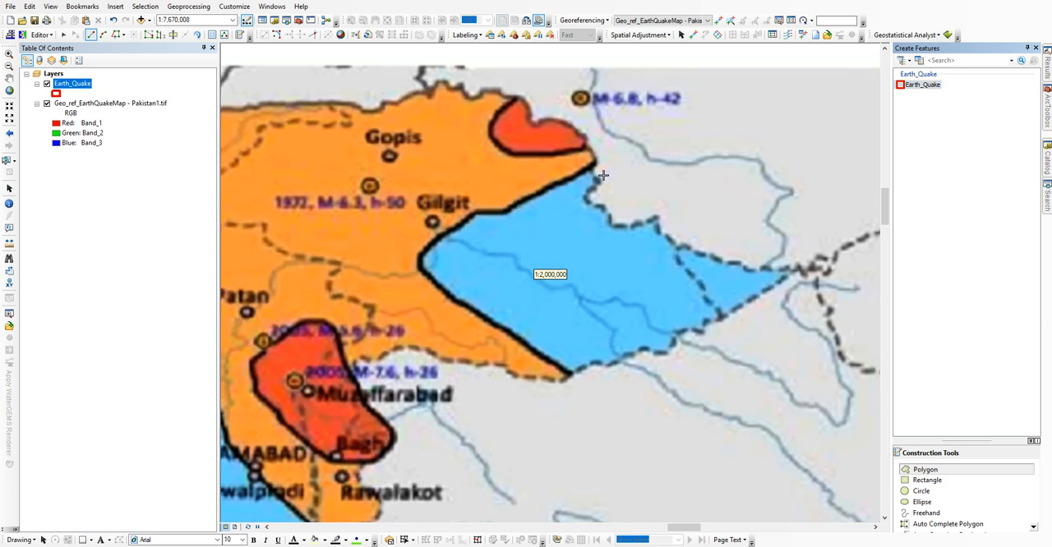
scroll(598, 190, up, 1)
click(598, 168)
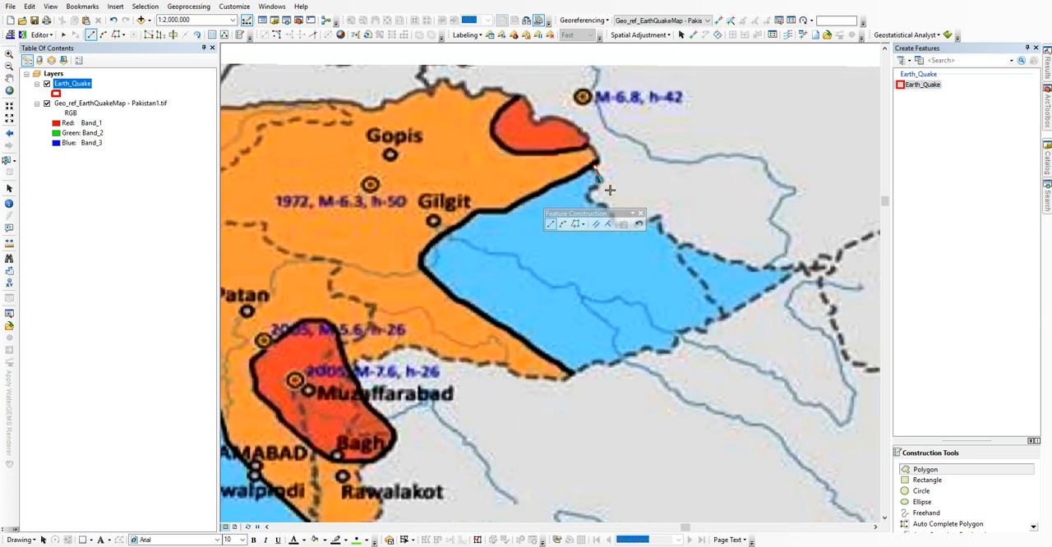
click(601, 183)
drag(602, 129, 383, 23)
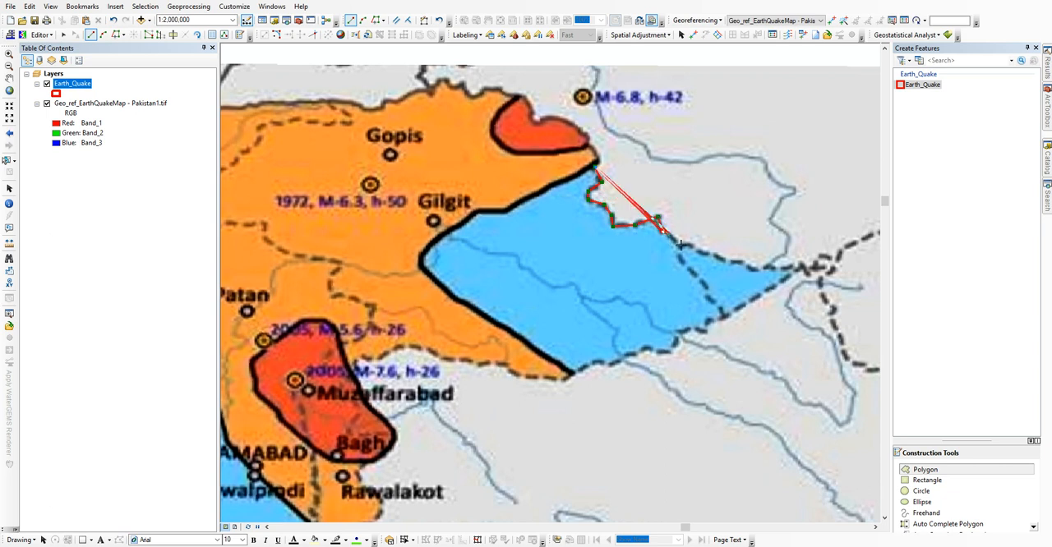
click(690, 245)
click(751, 269)
click(801, 268)
Step: Trace the polygon from the blue zone's eastern tip back along the southern dashed boundary and down the red zone's edge near Bagh
click(715, 324)
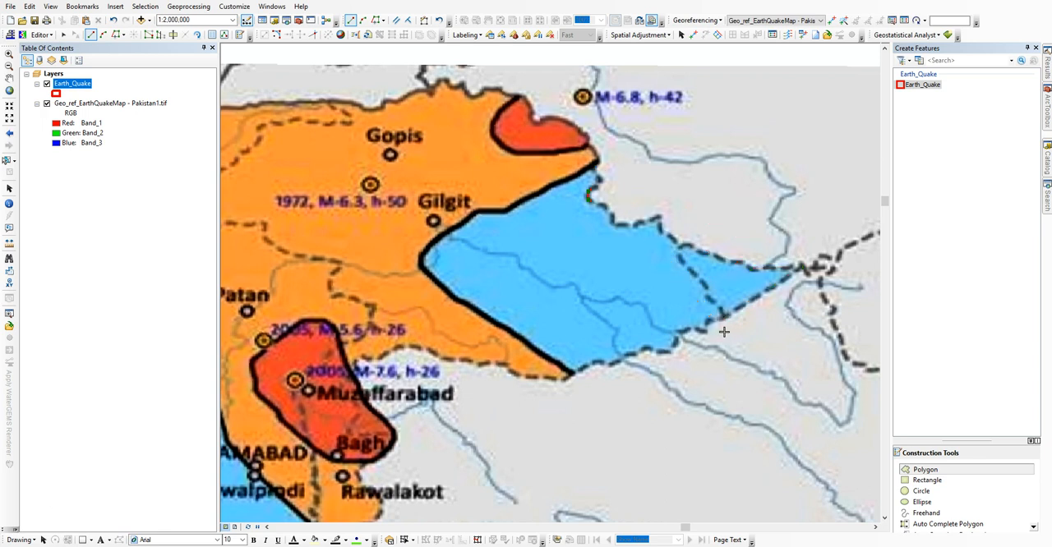
click(686, 332)
click(669, 352)
click(639, 350)
click(633, 358)
click(608, 365)
click(593, 365)
click(573, 377)
click(557, 380)
click(514, 376)
click(502, 367)
click(444, 363)
click(422, 351)
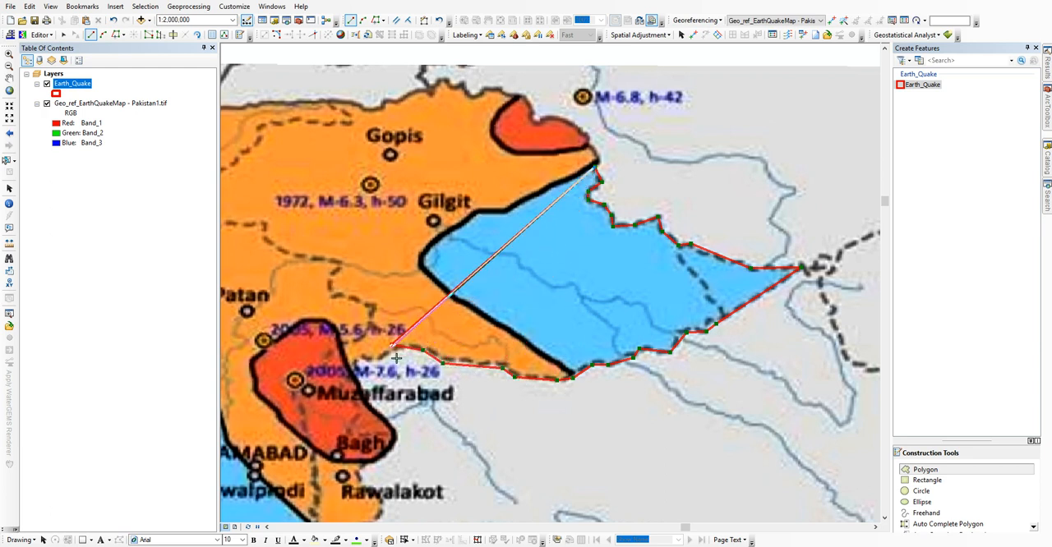
click(384, 354)
click(360, 360)
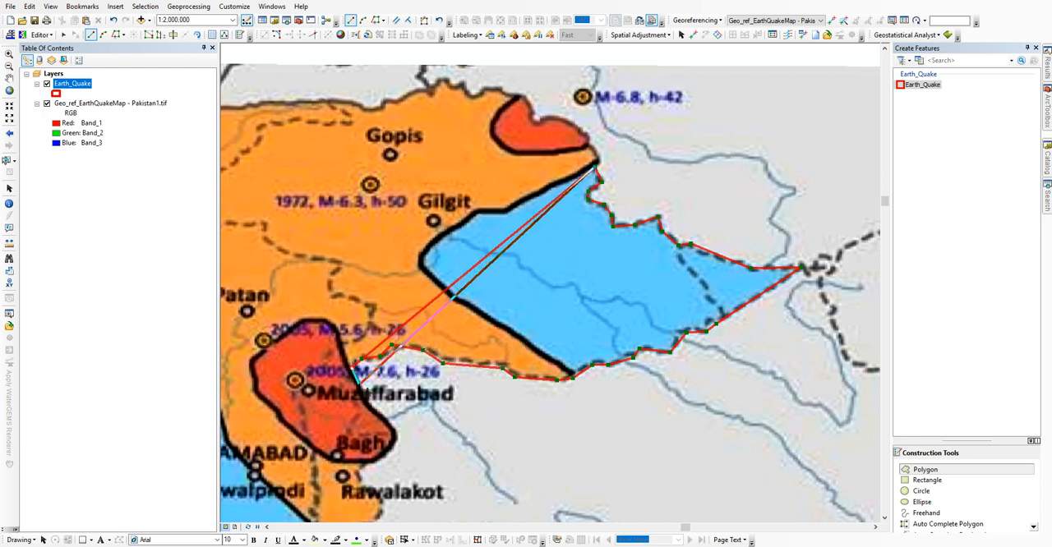
click(396, 430)
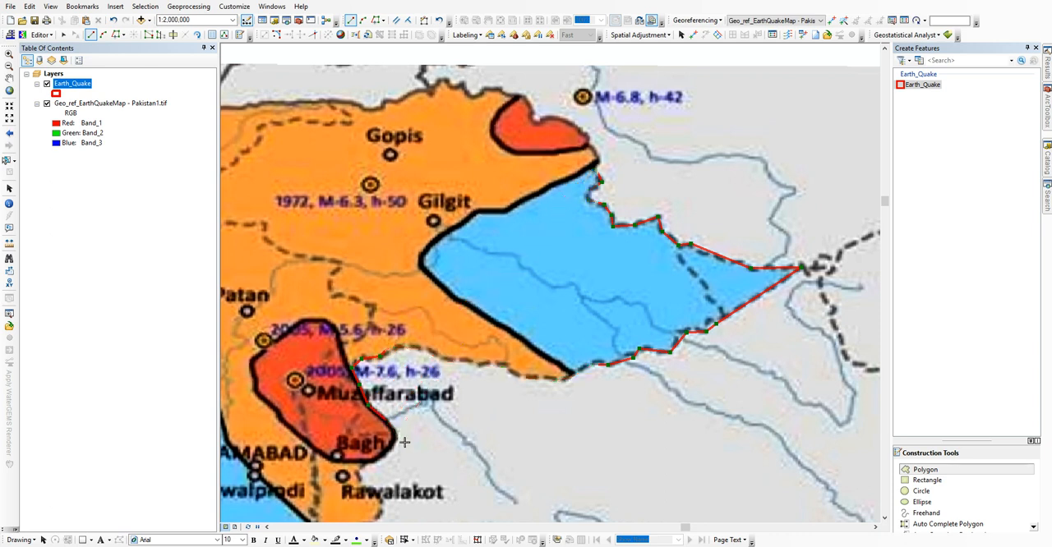
Step: Continue the polygon along the dashed boundary from Bagh past Rawalakot to the river bend just north of Sialkot
mouse_move(372, 470)
mouse_down()
mouse_move(355, 149)
mouse_move(426, 192)
mouse_up()
click(421, 184)
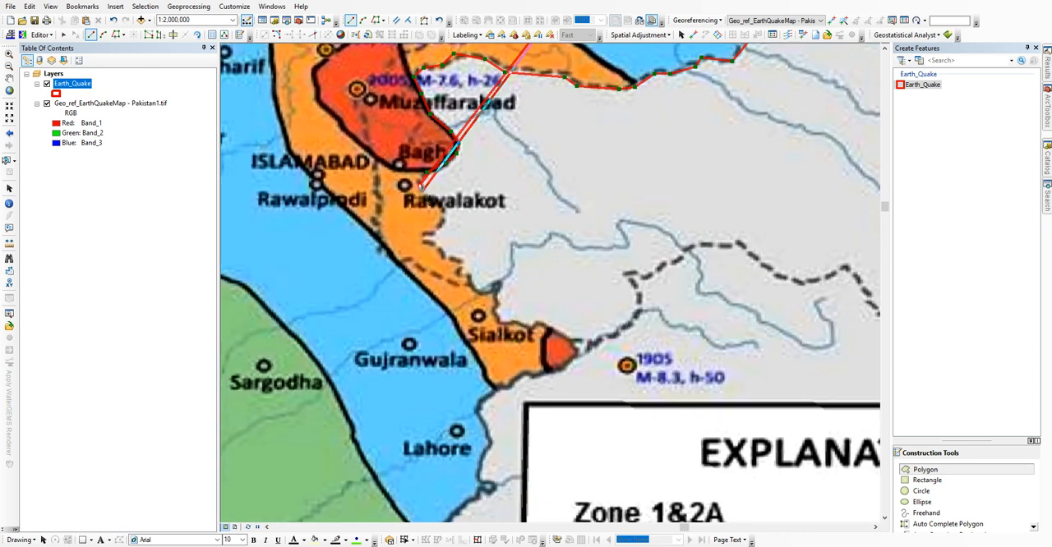
click(445, 212)
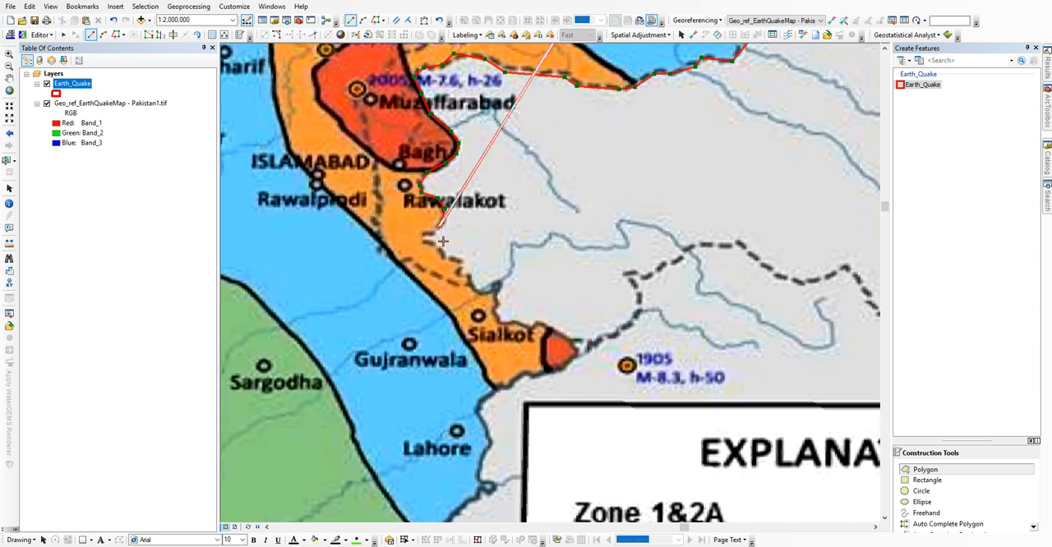
click(424, 240)
click(435, 243)
click(444, 257)
click(463, 259)
click(462, 270)
click(469, 276)
click(474, 292)
click(487, 292)
click(495, 285)
click(500, 282)
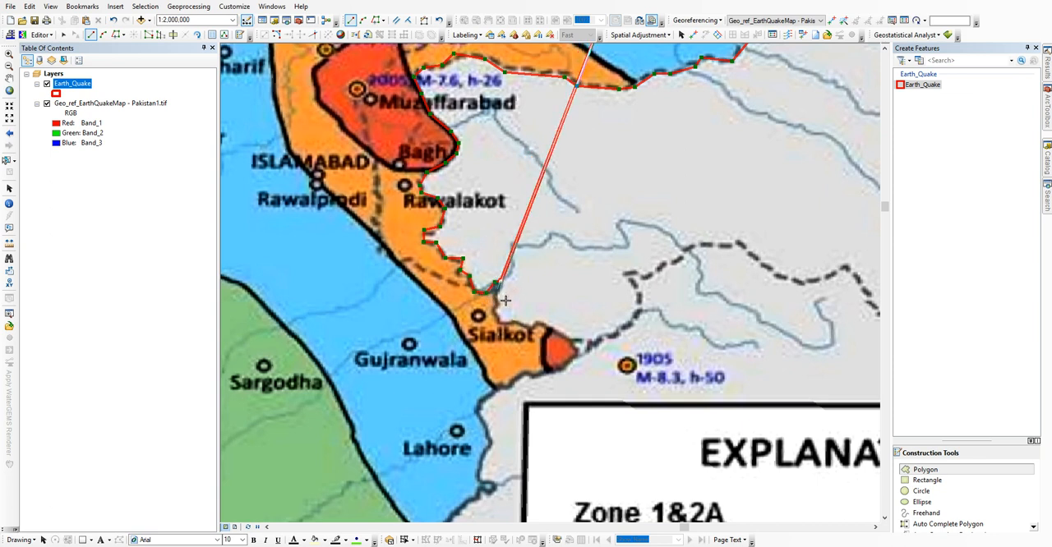
Step: Trace the polygon around the eastern side of Sialkot, including the small red zone, to the orange zone's southern corner
click(493, 305)
click(502, 324)
click(517, 318)
click(529, 326)
click(538, 319)
click(580, 348)
click(563, 366)
click(534, 380)
click(526, 371)
click(513, 384)
click(498, 388)
Step: Continue the polygon along the border east of Lahore, past the blue zone's southern end, into the green zone's edge
drag(474, 391, 494, 218)
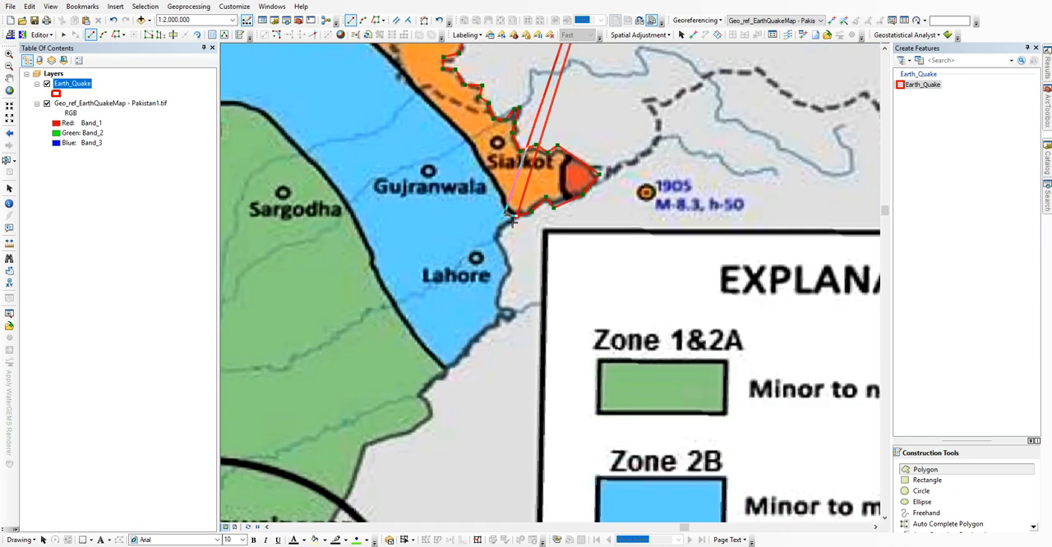
click(508, 264)
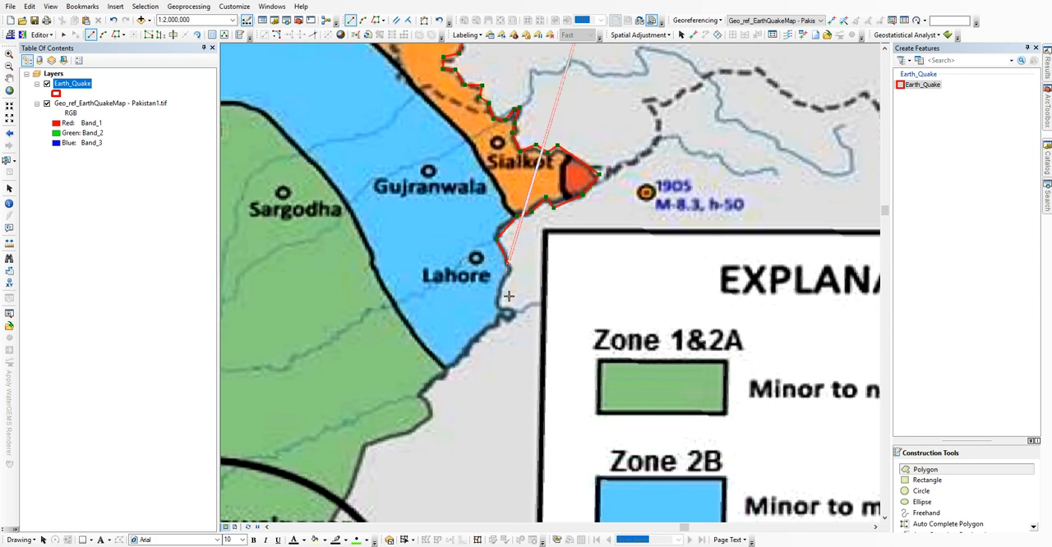
click(501, 289)
click(498, 304)
click(517, 311)
click(510, 318)
click(498, 317)
click(497, 324)
click(482, 332)
click(447, 375)
click(419, 398)
Step: Trace the polygon along the green zone's eastern border down to the bend just south of Bahawalnagar
drag(476, 438, 636, 200)
click(592, 182)
click(569, 197)
click(532, 218)
click(475, 319)
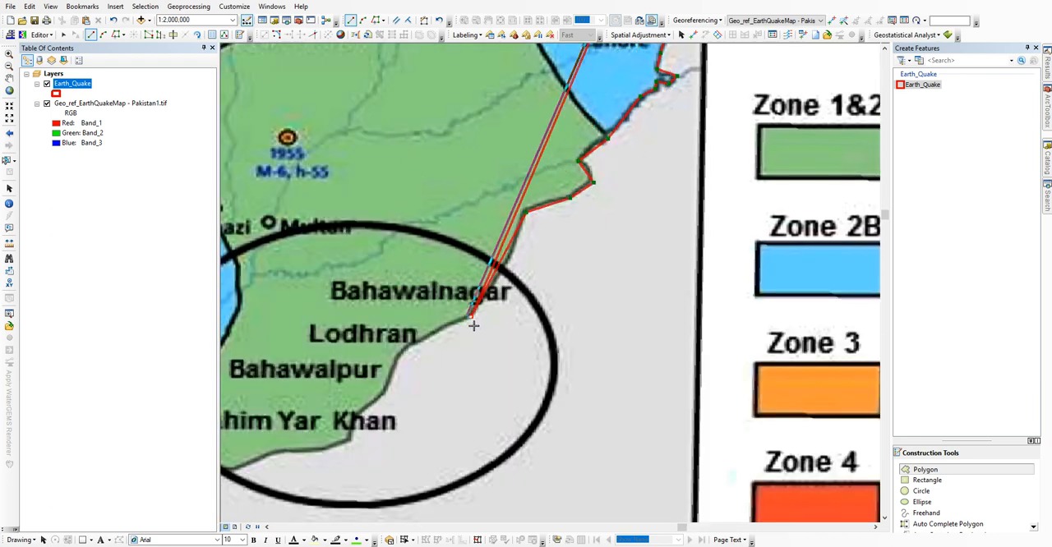
Step: Continue the polygon southwest along the border past Lodhran and Bahawalpur to the edge below Rahim Yar Khan
drag(418, 359, 611, 220)
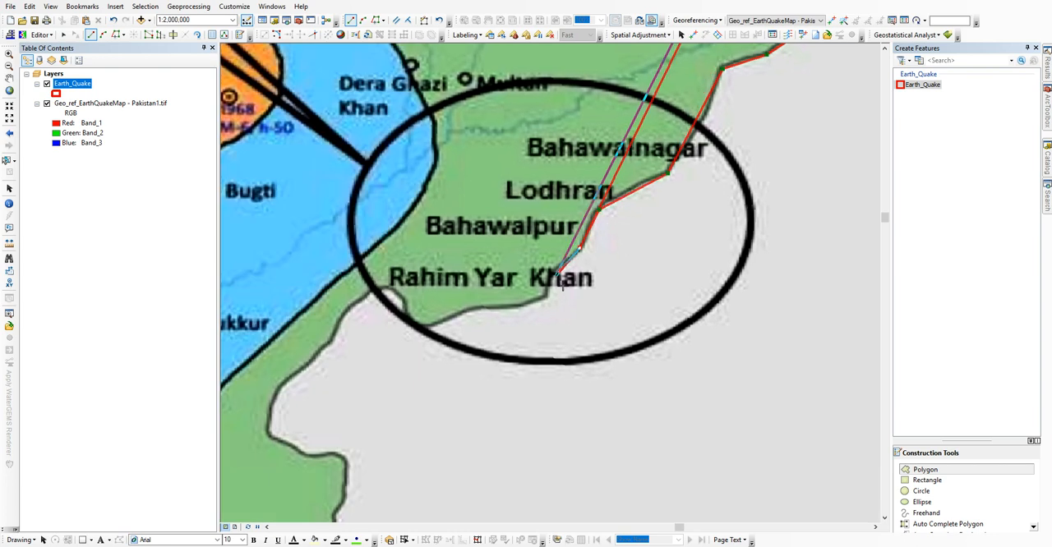
click(557, 281)
click(546, 302)
click(527, 308)
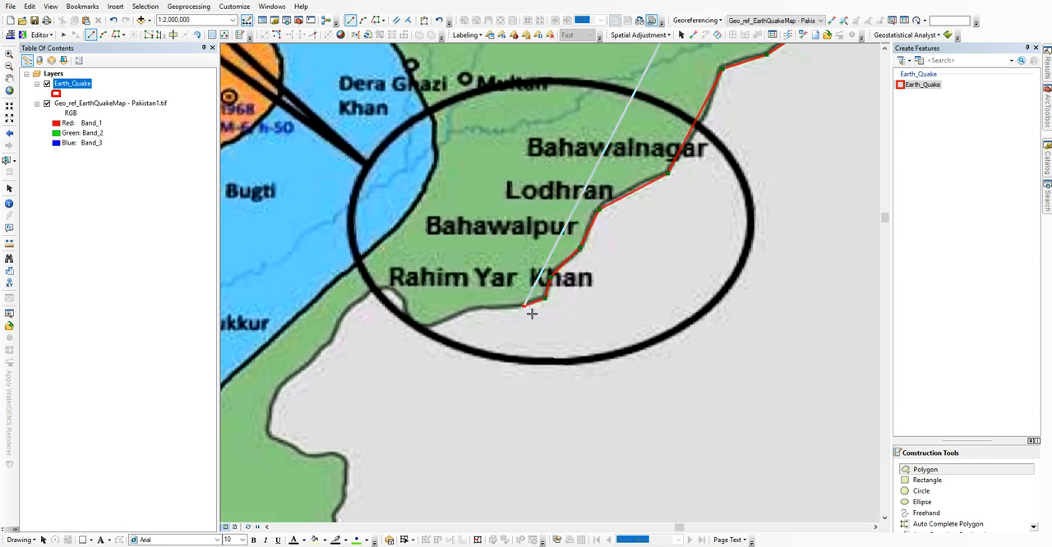
click(469, 311)
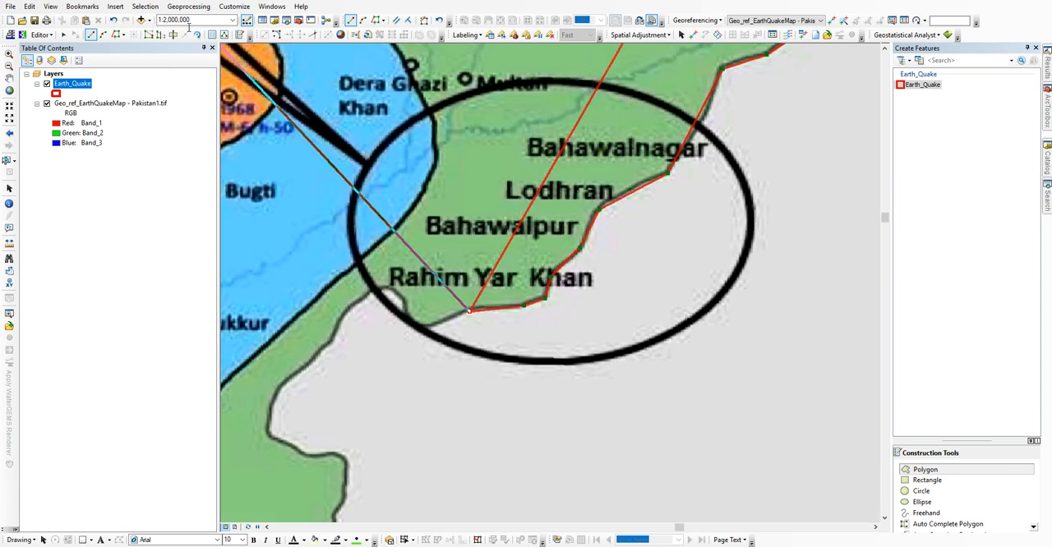
click(124, 35)
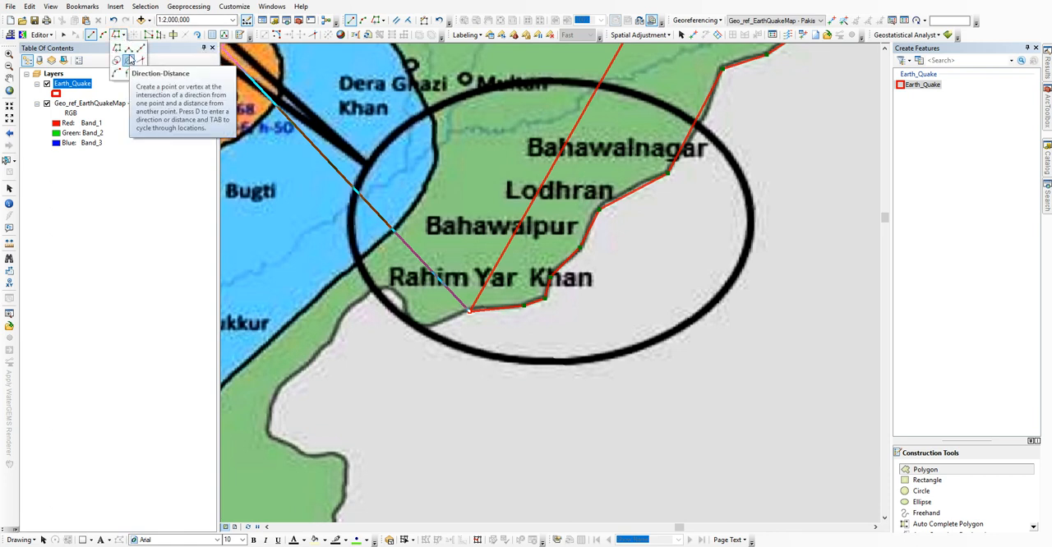
click(104, 35)
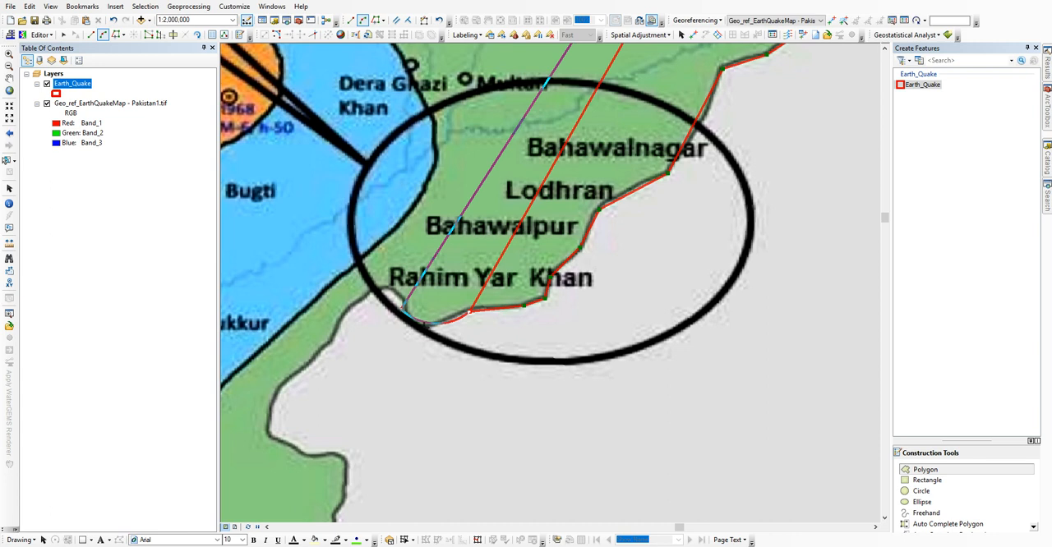
key(ctrl+z)
key(ctrl+z)
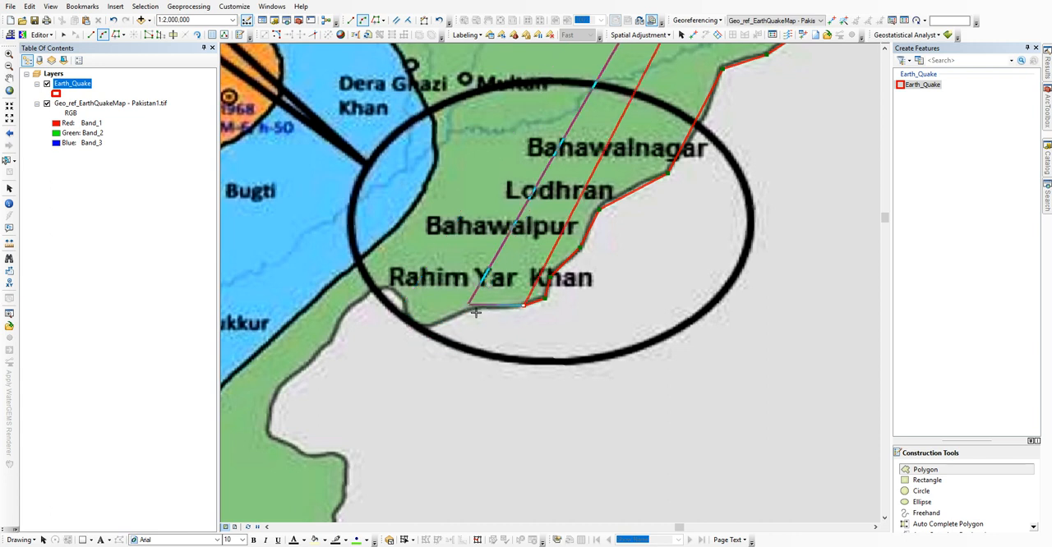
Step: Trace the border below Rahim Yar Khan with straight segments and follow its rounded bend to the west with arc segments
click(92, 35)
click(470, 308)
click(438, 323)
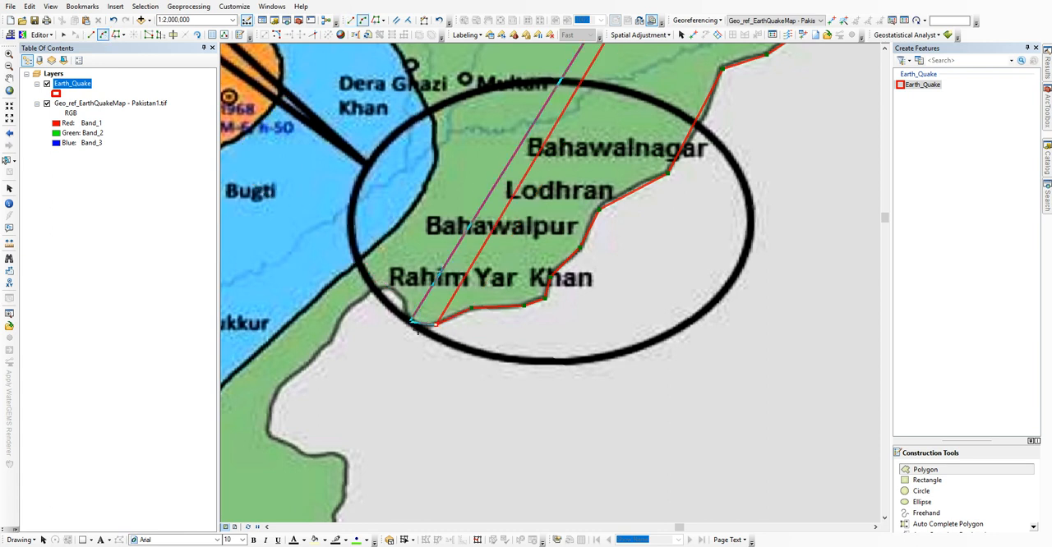
click(406, 307)
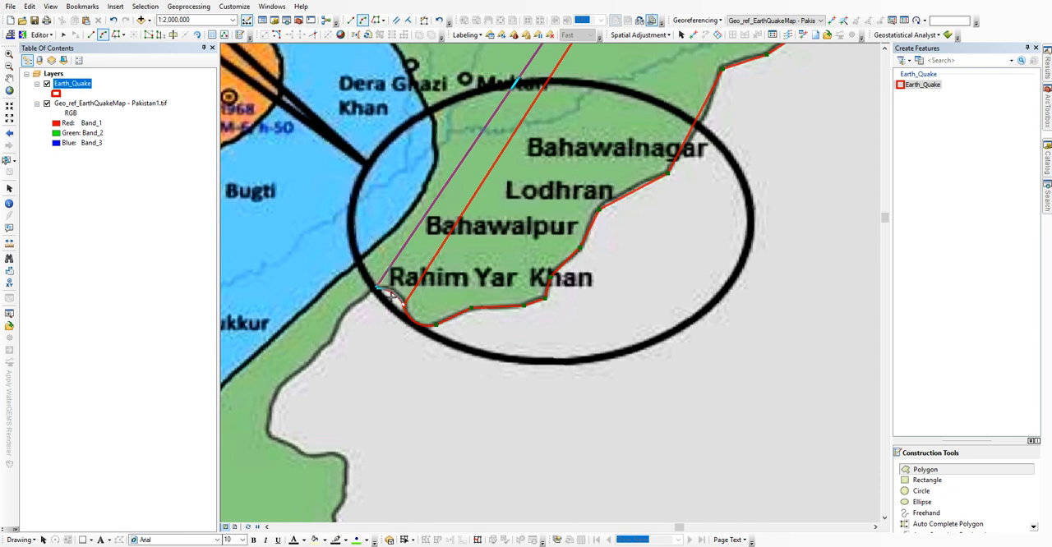
click(377, 287)
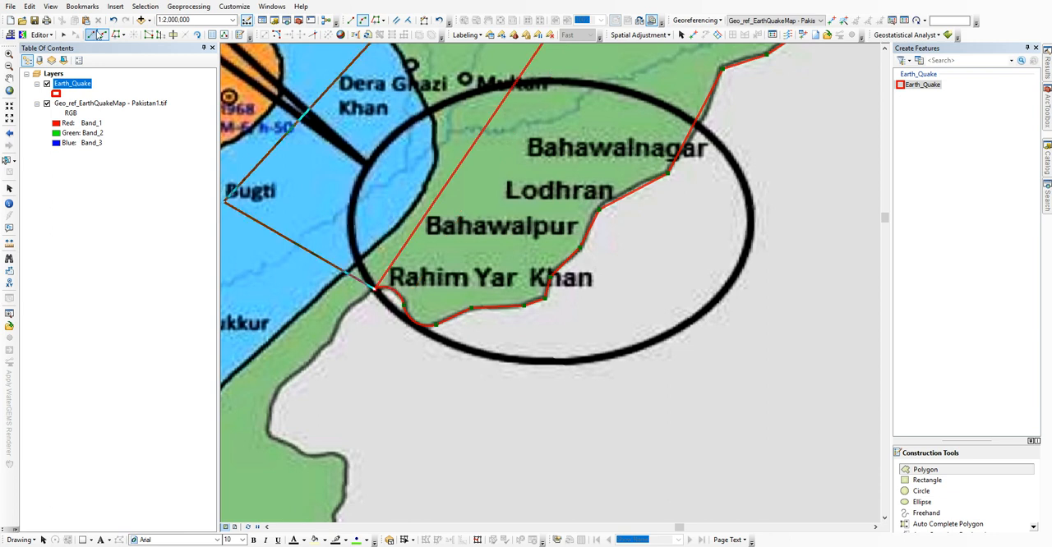
Step: Continue the polygon with straight segments southwest along the green zone's border, around the inward bend southeast of Sukkur
click(341, 318)
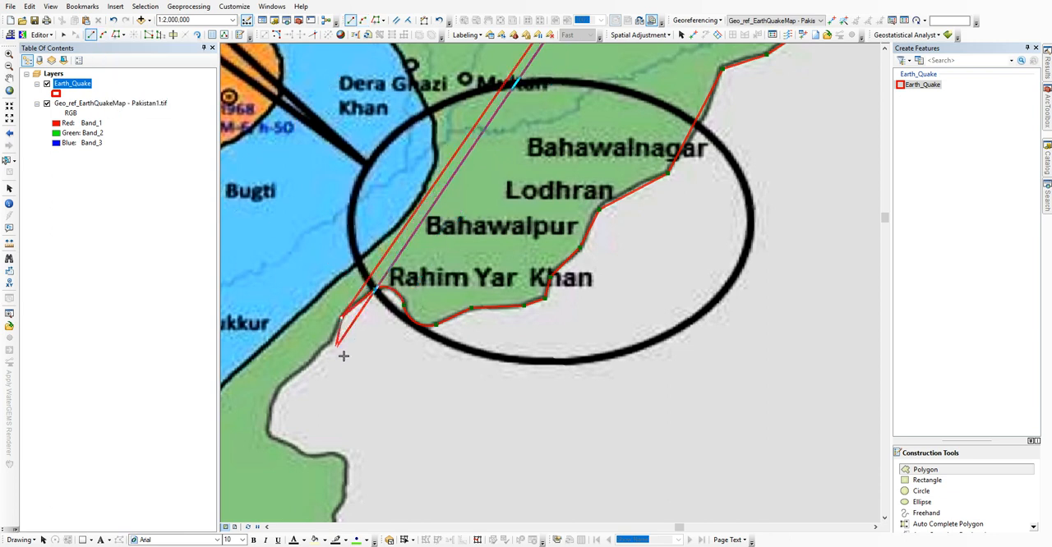
click(329, 347)
click(292, 380)
click(274, 395)
click(266, 433)
click(300, 451)
click(310, 454)
Step: Add an arc segment over the rounded border corner immediately east of the inward bend southeast of Sukkur
drag(396, 433, 484, 256)
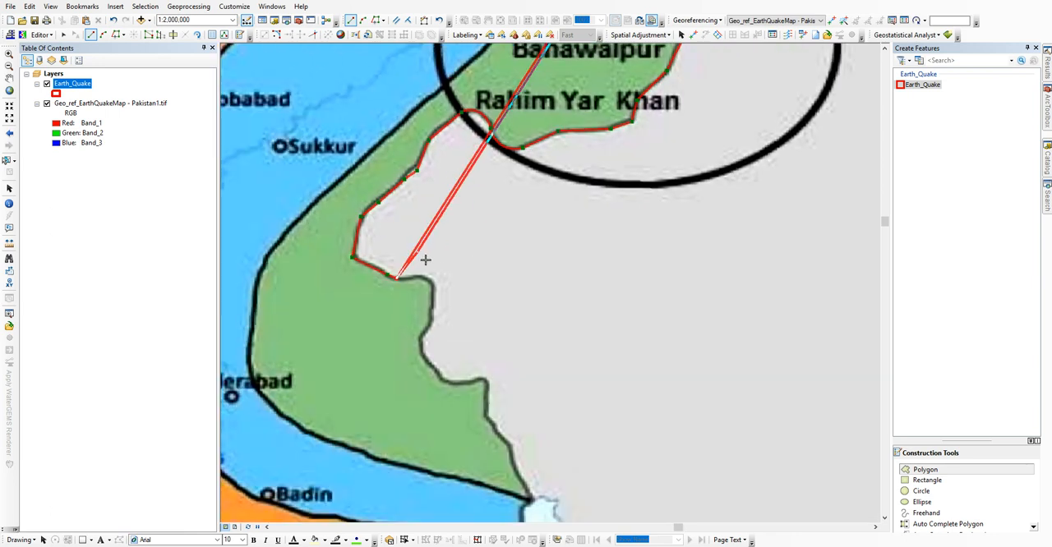
click(102, 34)
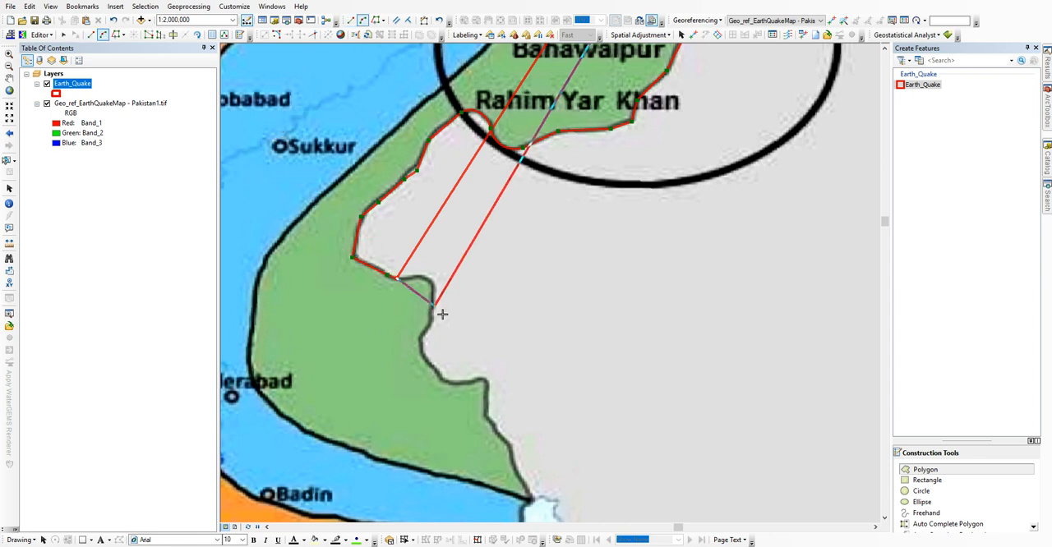
click(442, 308)
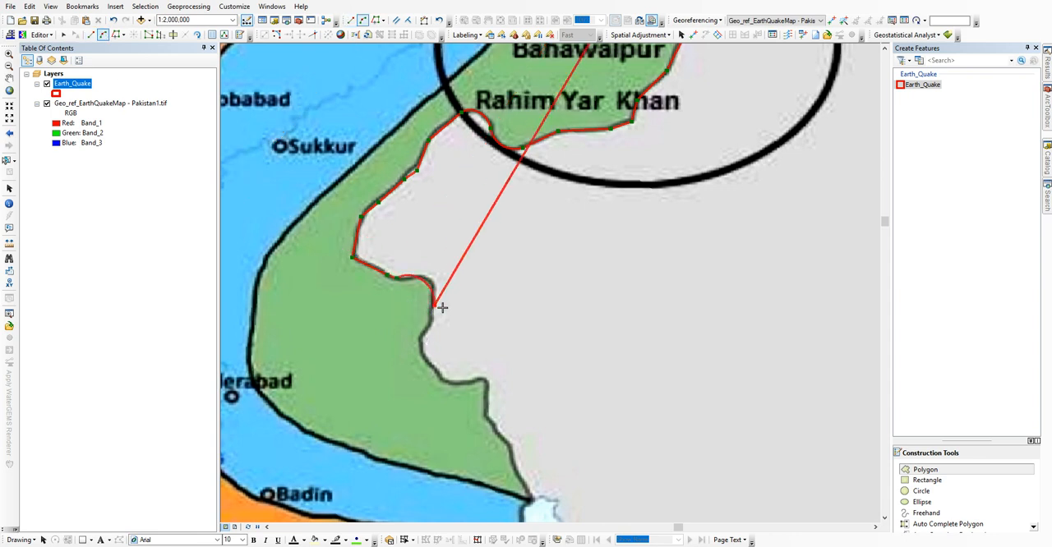
Step: Switch back to straight segments and trace the border's stepped bends east of Hyderabad
click(90, 35)
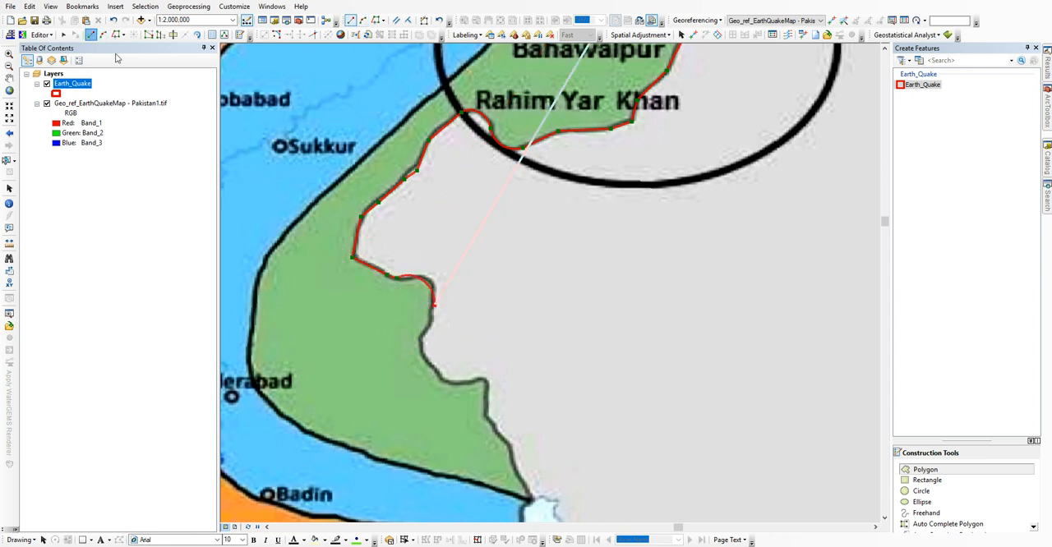
click(419, 346)
click(423, 361)
click(441, 380)
click(465, 382)
click(483, 379)
click(487, 418)
Step: Extend the polygon along the border to the green zone's southeastern tip, where it meets the blue zone
drag(507, 456, 459, 188)
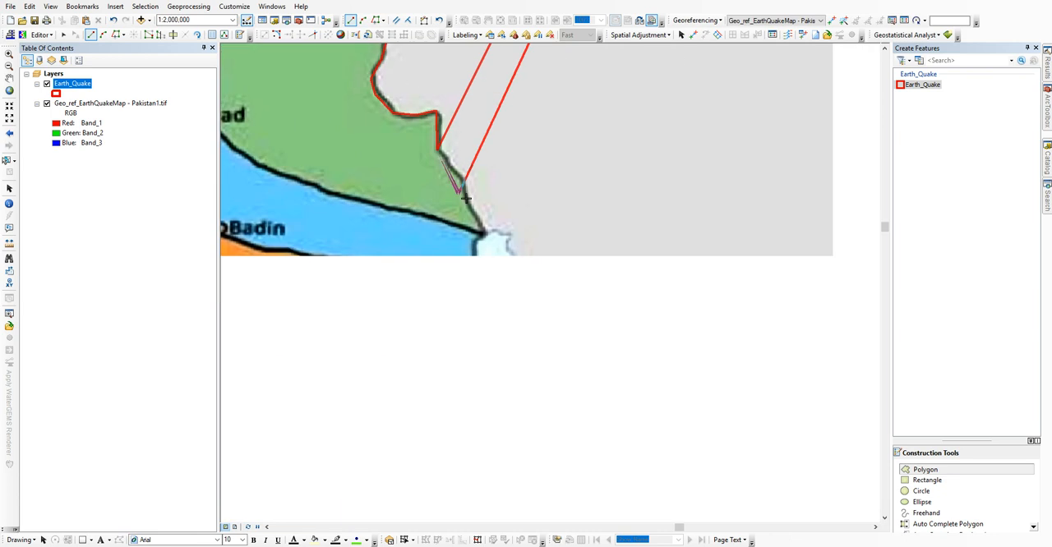
click(465, 181)
click(465, 205)
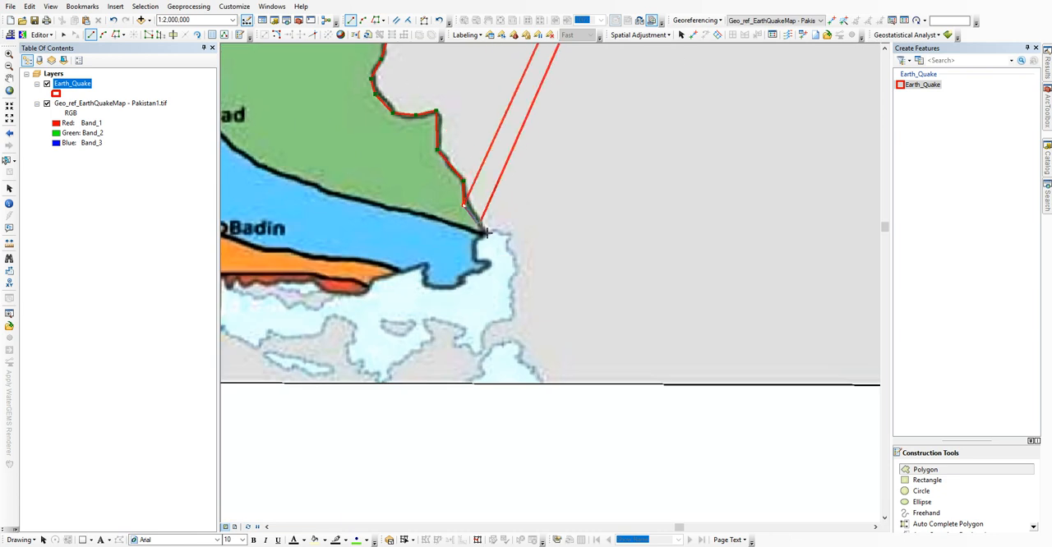
click(488, 234)
Step: Trace the polygon around the blue zone's jagged southeastern edge and on to the eastern end of the red coastal strip
click(474, 245)
click(475, 259)
click(490, 260)
click(484, 272)
click(461, 278)
click(462, 286)
click(422, 288)
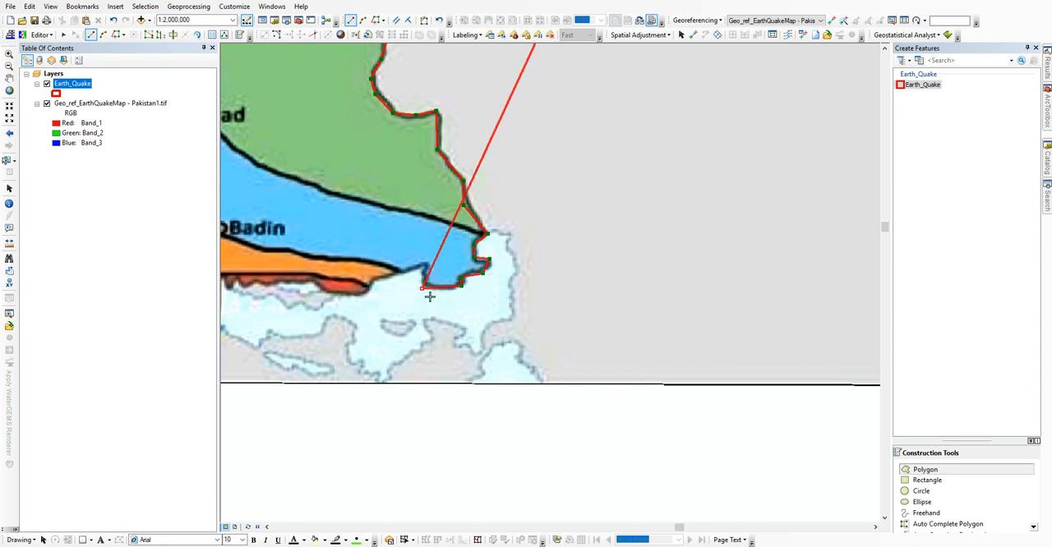
click(425, 264)
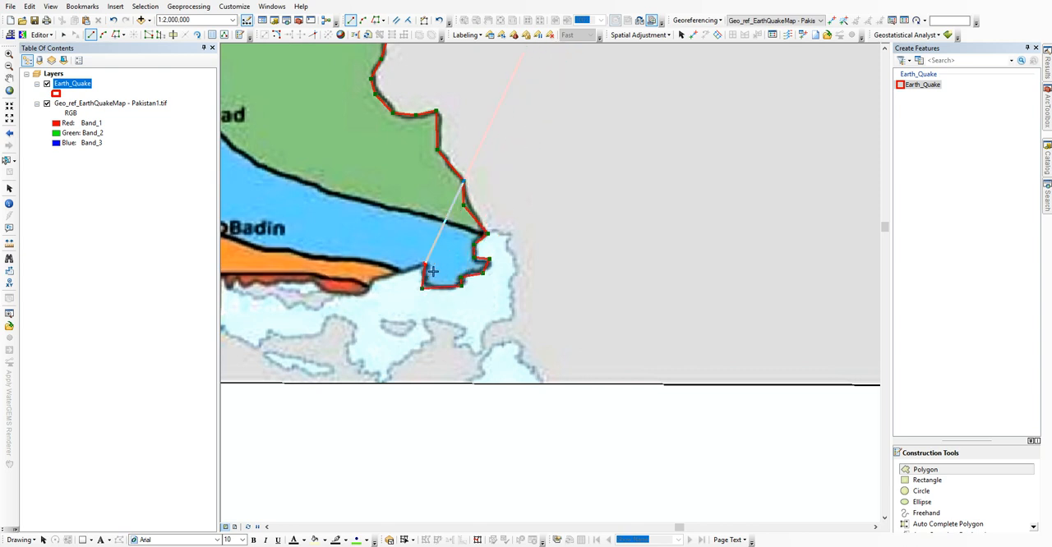
double_click(369, 291)
Step: Continue the polygon west along the red coastal strip and down the large red zone's straight eastern edge
drag(317, 278, 545, 266)
click(563, 280)
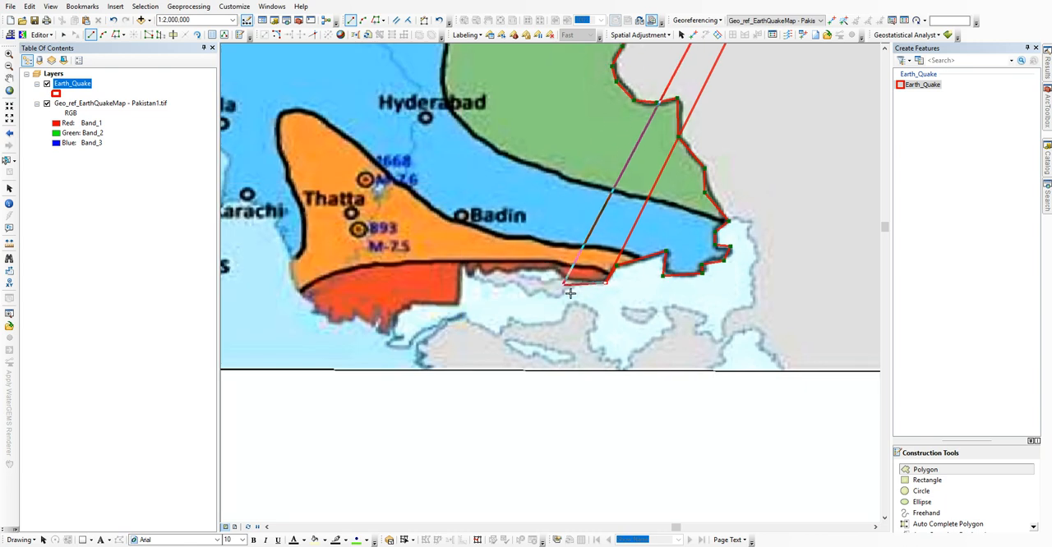
click(556, 269)
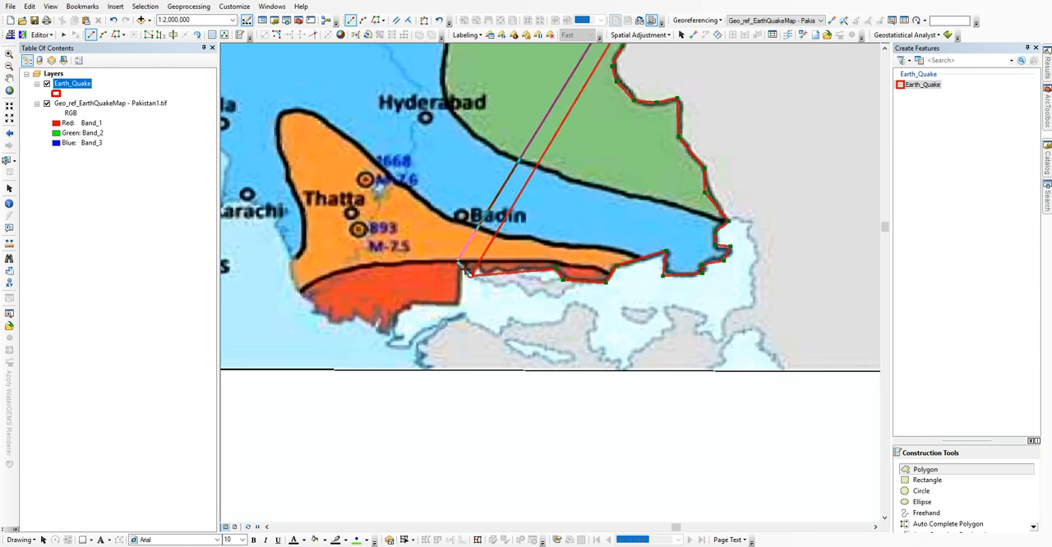
click(464, 265)
click(462, 305)
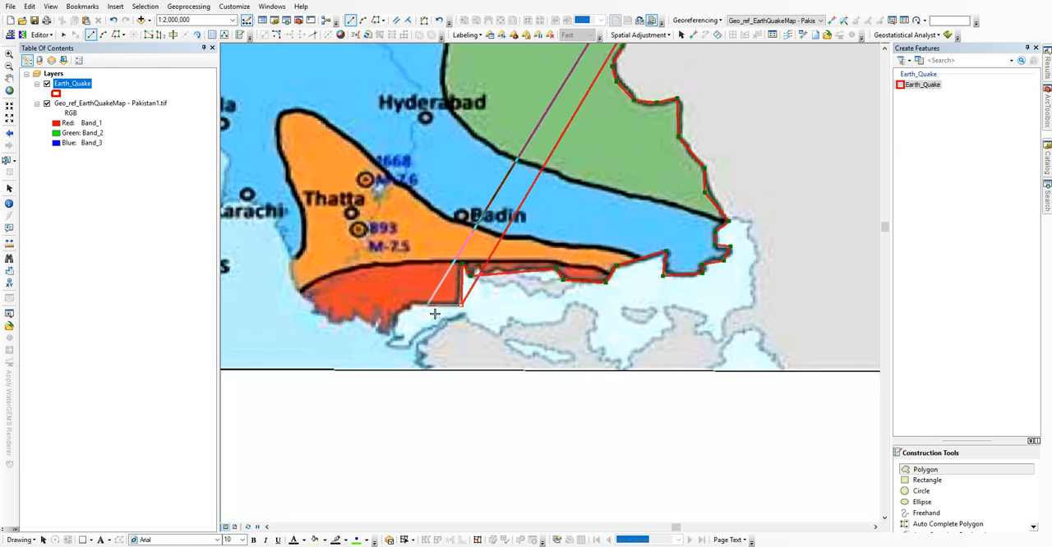
Step: Trace the polygon around the red zone's southern coast south of Thatta and up to the orange zone's western edge
click(409, 307)
click(389, 337)
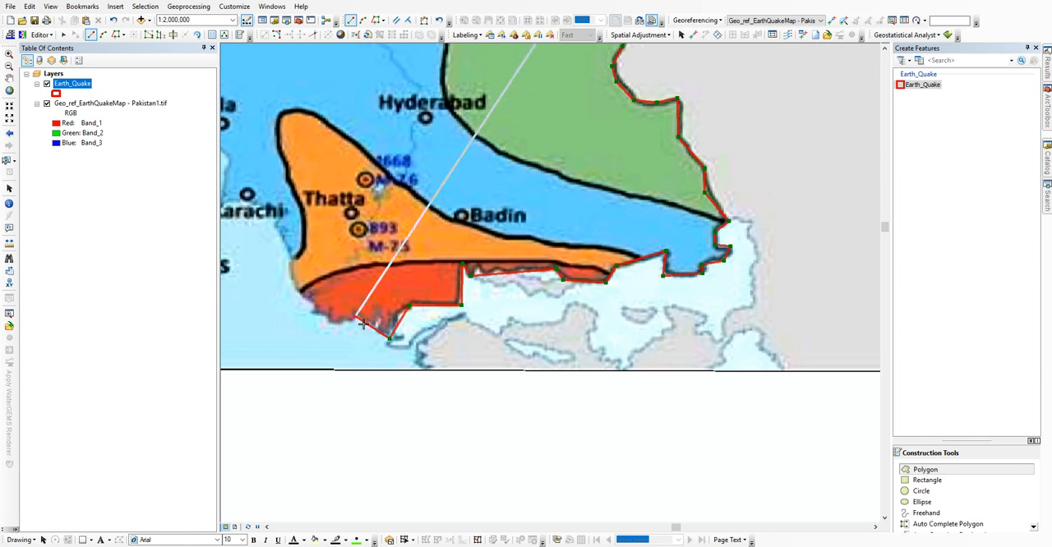
click(326, 323)
click(311, 308)
click(297, 291)
click(290, 259)
Step: Continue the polygon along the coast past Karachi and around the bay south of Bela
drag(288, 219, 511, 280)
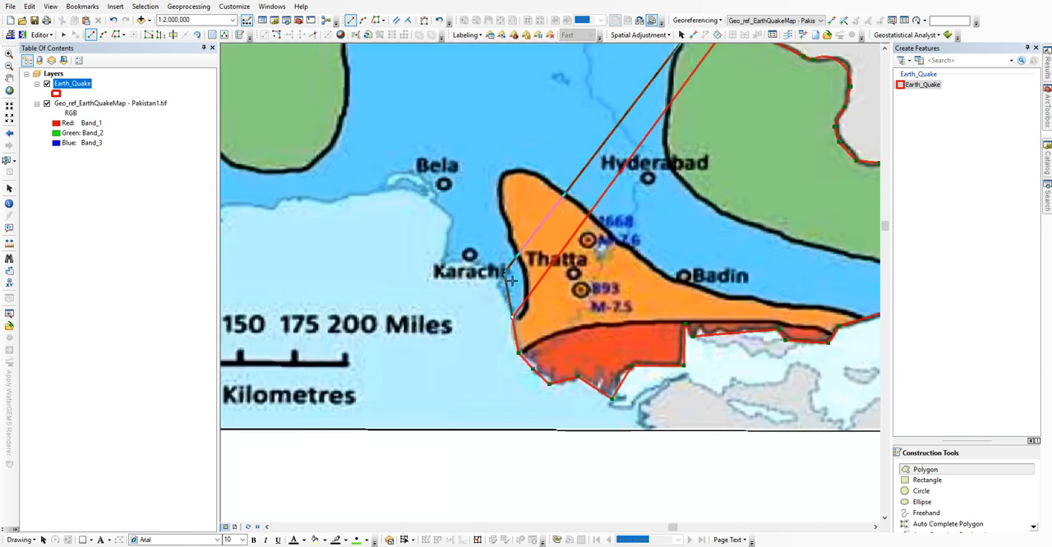
click(494, 272)
click(439, 267)
click(451, 222)
click(431, 199)
click(383, 193)
click(350, 195)
Step: Trace the coastline west from Bela, including the small inlet south of Panjgur, to Pasni
drag(314, 211, 640, 276)
click(617, 265)
click(597, 277)
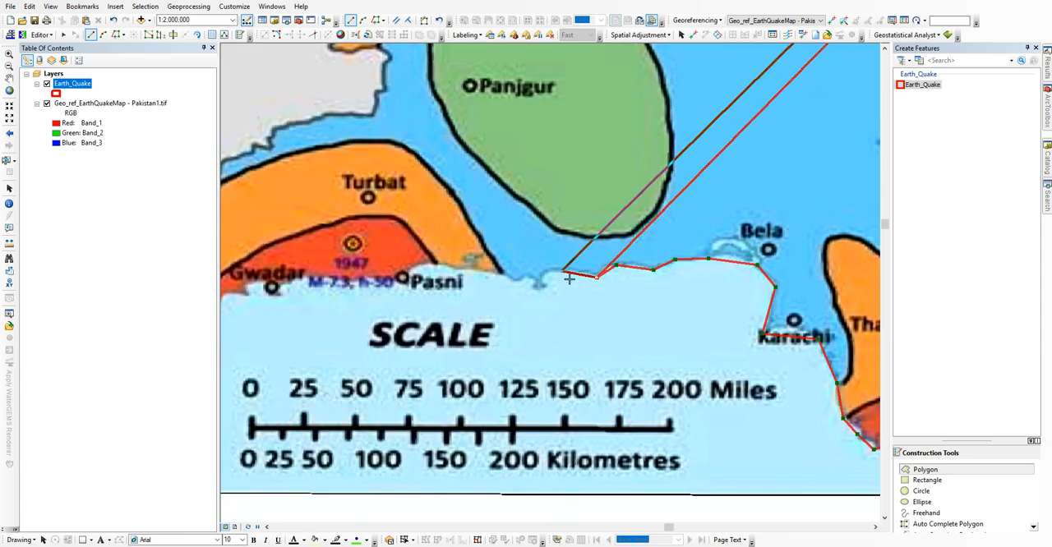
click(545, 266)
click(547, 286)
click(534, 287)
click(518, 280)
click(500, 270)
click(411, 264)
Step: Continue the polygon along the coast from Pasni and around the headland at Gwadar
drag(411, 265, 619, 244)
click(497, 259)
click(493, 278)
click(476, 278)
click(475, 261)
click(458, 261)
click(461, 279)
Step: Trace the polygon around the red zone's southwestern tip to the coastal end of the western border
click(434, 276)
click(430, 282)
click(413, 281)
click(417, 264)
click(399, 264)
Step: Trace the western border north beside the orange zone and into the blue strip northwest of Turbat
click(406, 244)
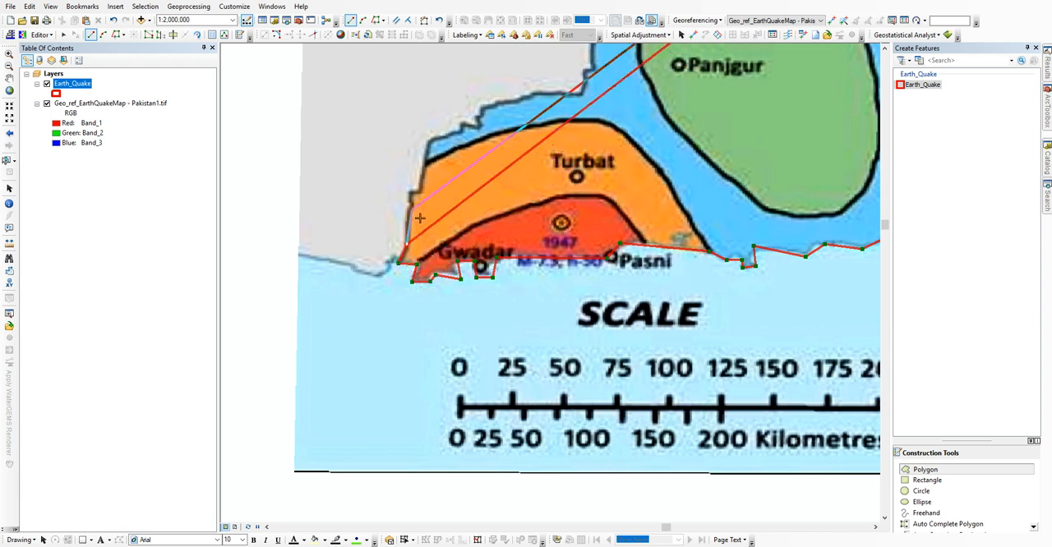
click(410, 190)
click(430, 140)
click(467, 127)
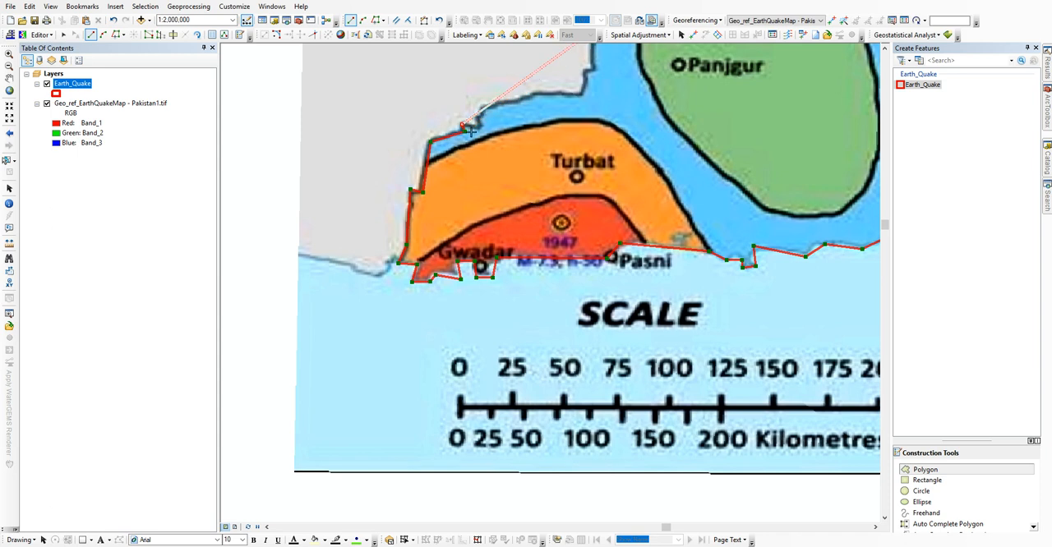
Step: Continue the polygon along the border north of Turbat and up to the corner just south of the Qila orange zone
drag(583, 114, 544, 303)
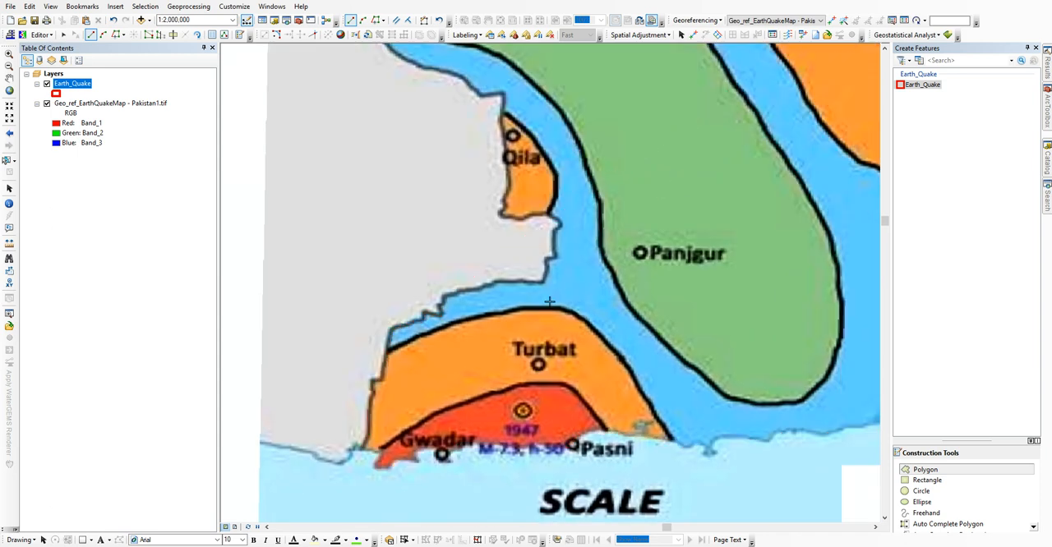
click(506, 283)
click(545, 280)
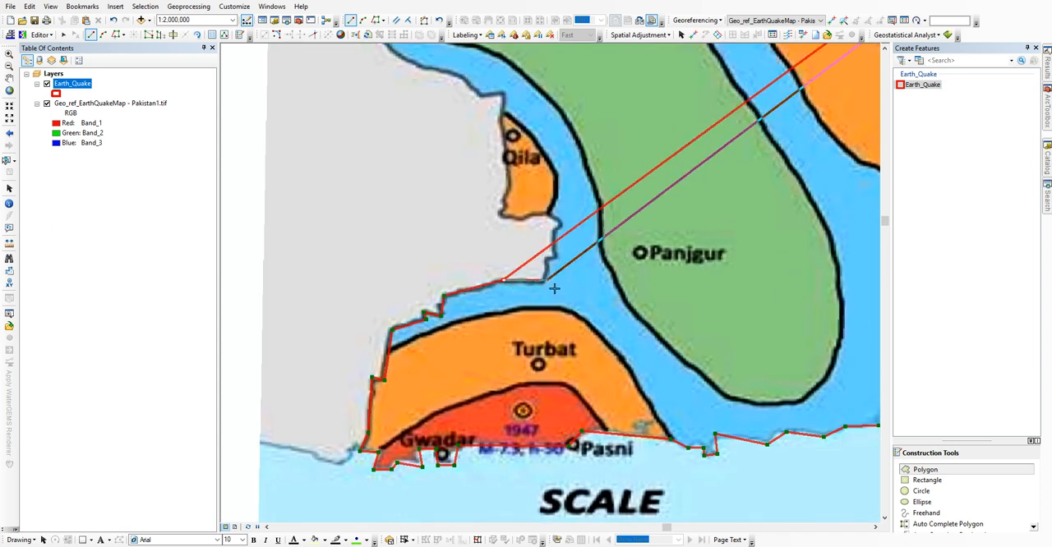
click(555, 256)
click(555, 230)
click(564, 222)
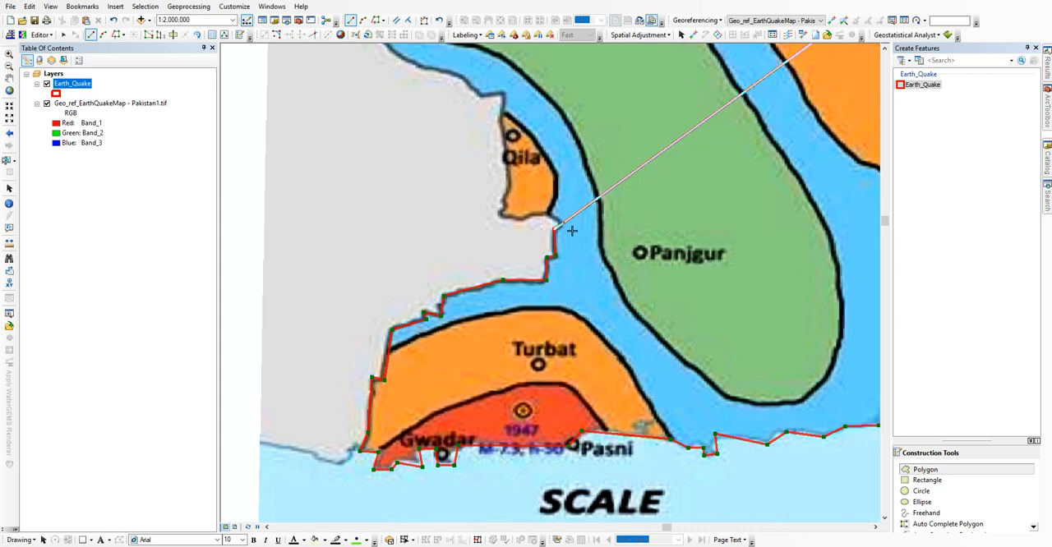
Step: Trace the polygon along the southern and western edges of the orange zone at Qila
click(548, 213)
click(525, 219)
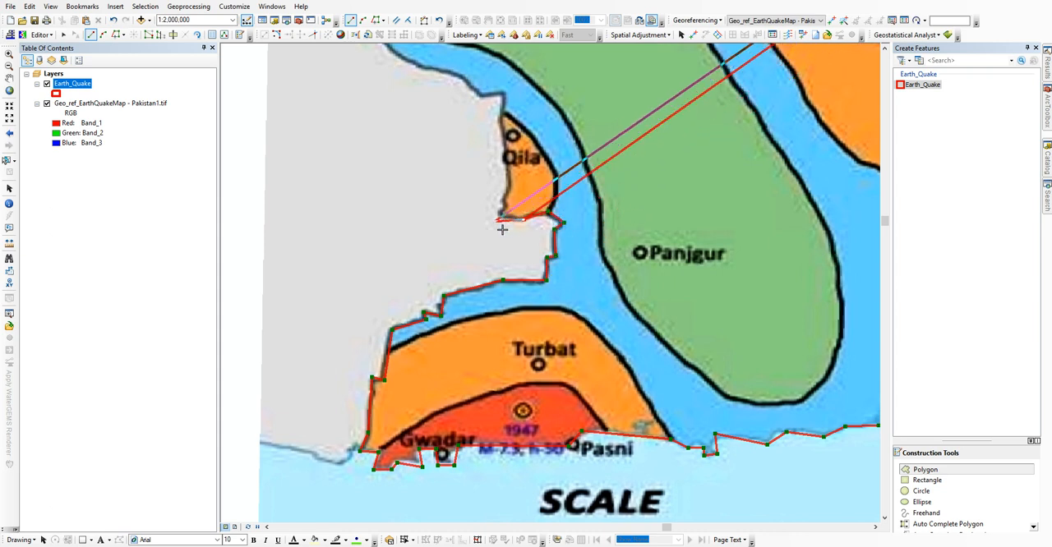
click(498, 218)
click(506, 189)
click(502, 117)
Step: Continue the polygon northwest from Qila along the blue and green zones to the country's western tip
click(459, 73)
mouse_move(458, 73)
mouse_down()
mouse_move(561, 328)
mouse_move(574, 318)
mouse_up()
click(530, 312)
click(503, 289)
click(479, 254)
click(460, 226)
click(459, 215)
click(408, 156)
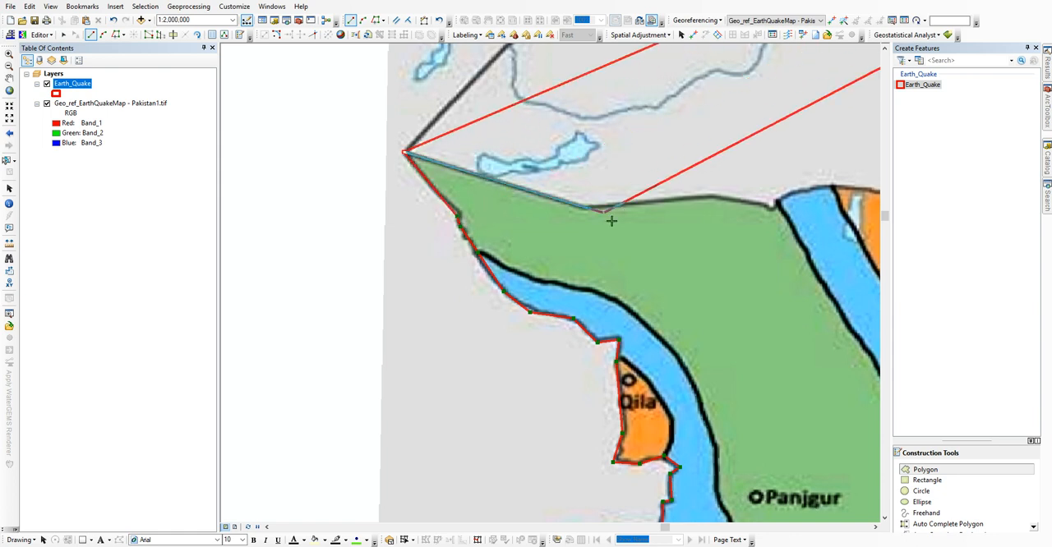
Step: Continue the polygon east along the green zone's northern border to the corner where the blue strip begins
click(593, 215)
drag(704, 216, 407, 272)
click(407, 258)
click(477, 273)
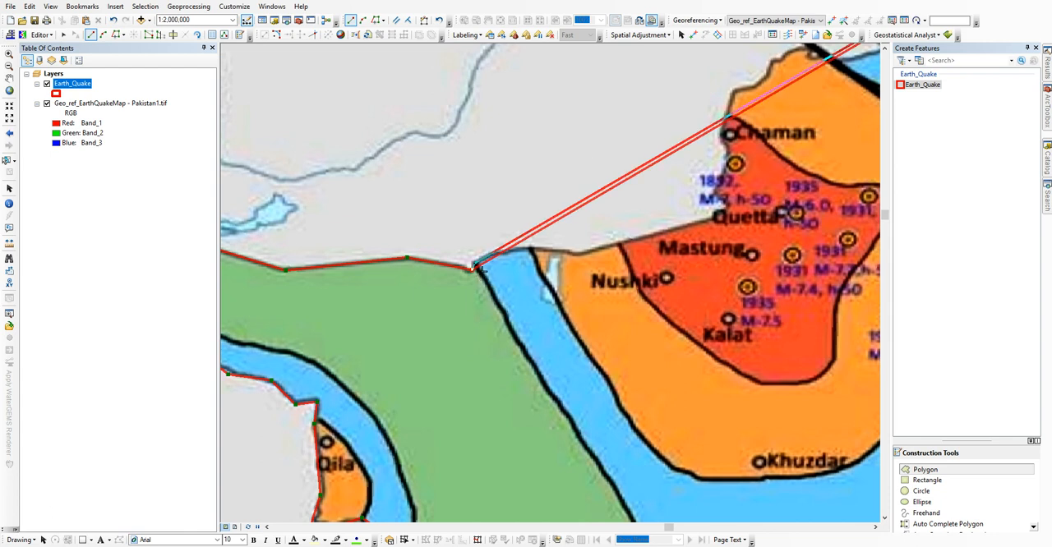
Step: Trace the border across the top of the blue strip and past the orange and red zones to Quetta
click(503, 252)
click(536, 247)
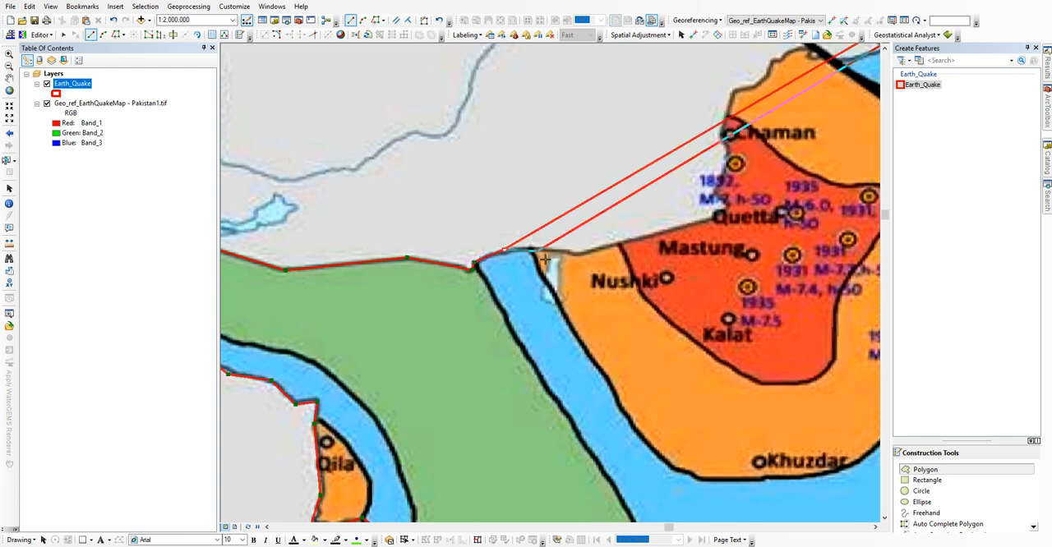
click(581, 256)
drag(654, 251, 544, 278)
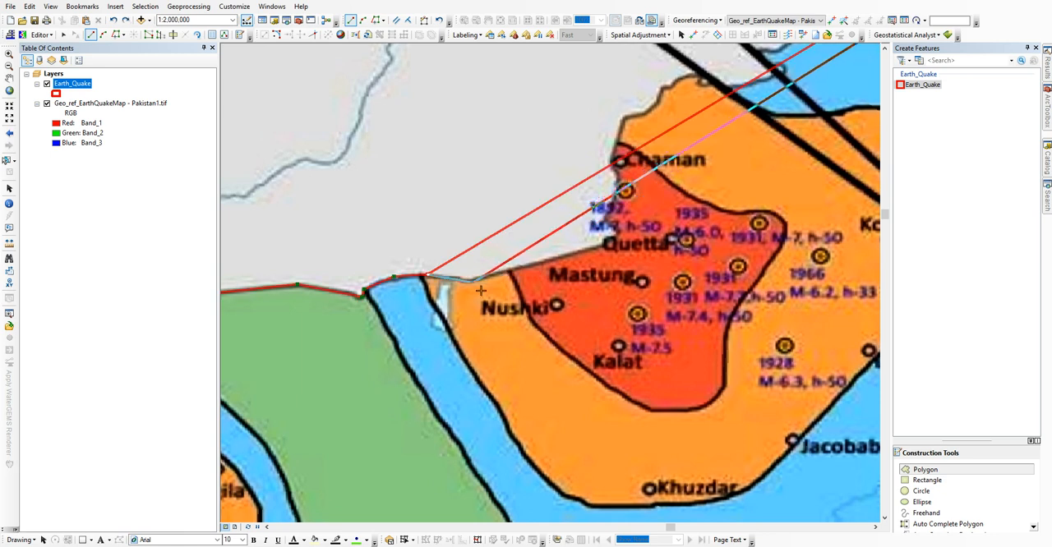
click(605, 242)
click(618, 233)
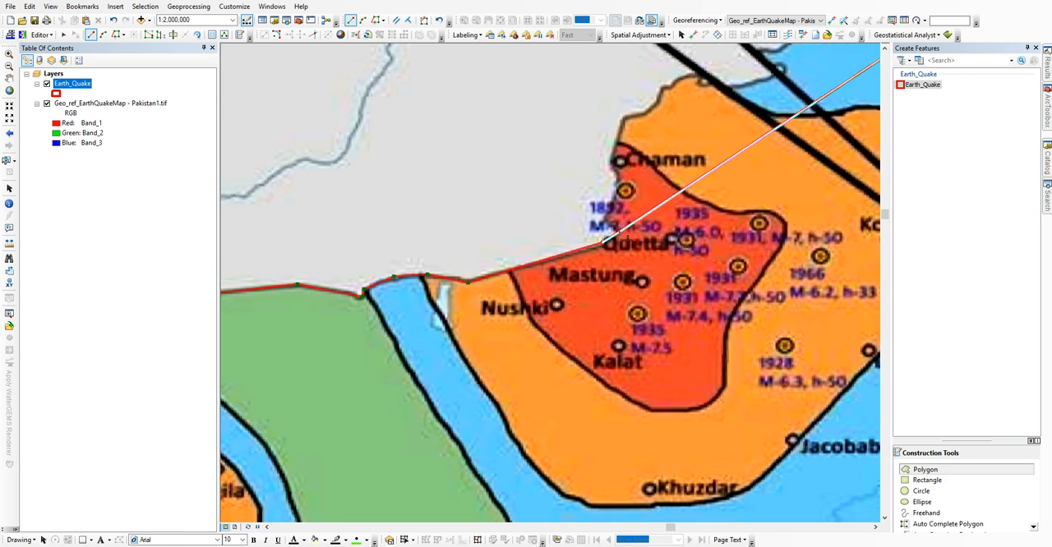
Step: Continue the polygon north from Quetta past Chaman to the border bend in the orange zone
click(615, 186)
click(611, 160)
click(622, 119)
click(642, 114)
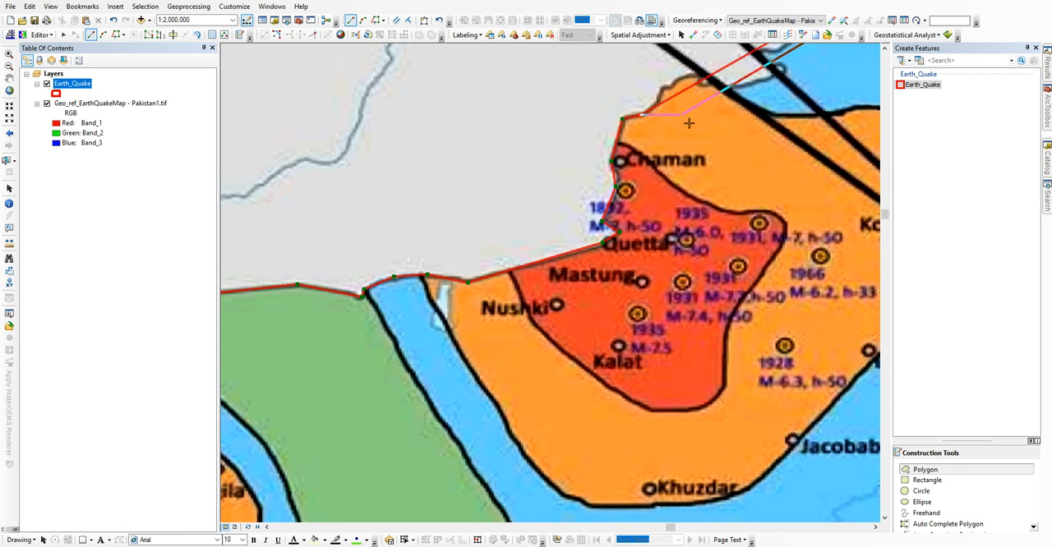
Step: Trace the orange zone's northwestern edge from north of Chaman up to the first leader line of the Project Area callout
drag(686, 122, 543, 328)
click(515, 306)
click(519, 292)
click(527, 291)
click(534, 281)
click(562, 277)
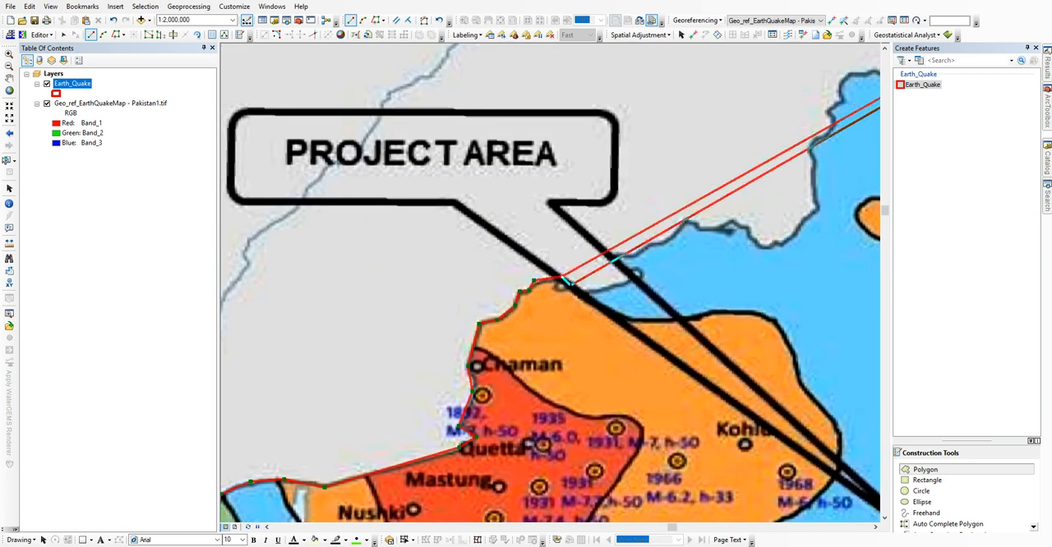
Step: Continue the polygon northeast past the Project Area leader lines and along the blue zone's jagged border
click(585, 291)
click(632, 278)
click(614, 256)
click(635, 254)
click(654, 240)
click(660, 247)
click(689, 222)
click(706, 231)
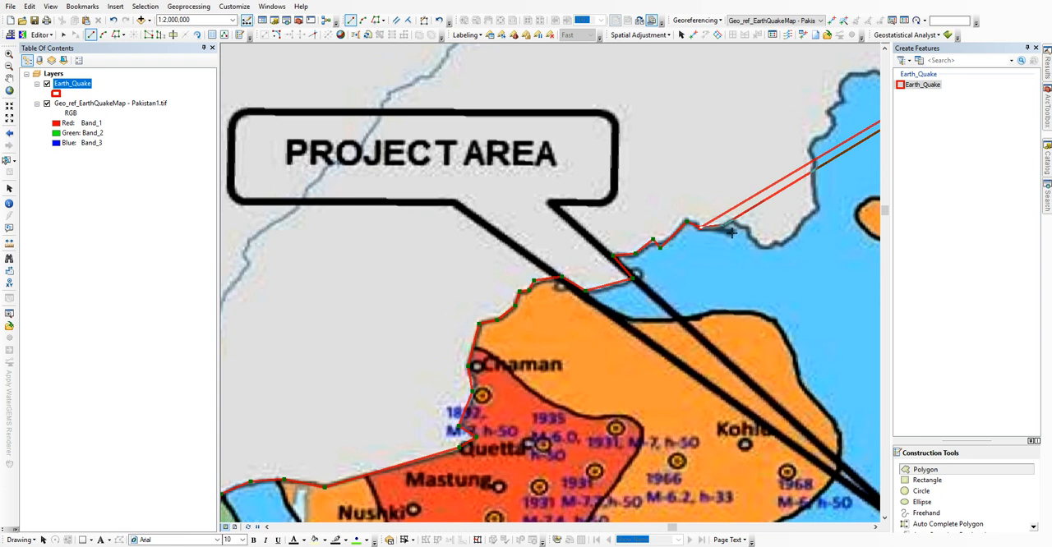
Step: Trace the blue zone's border around the bend west of the 1831 orange zone and north along its western edge
drag(751, 234, 486, 374)
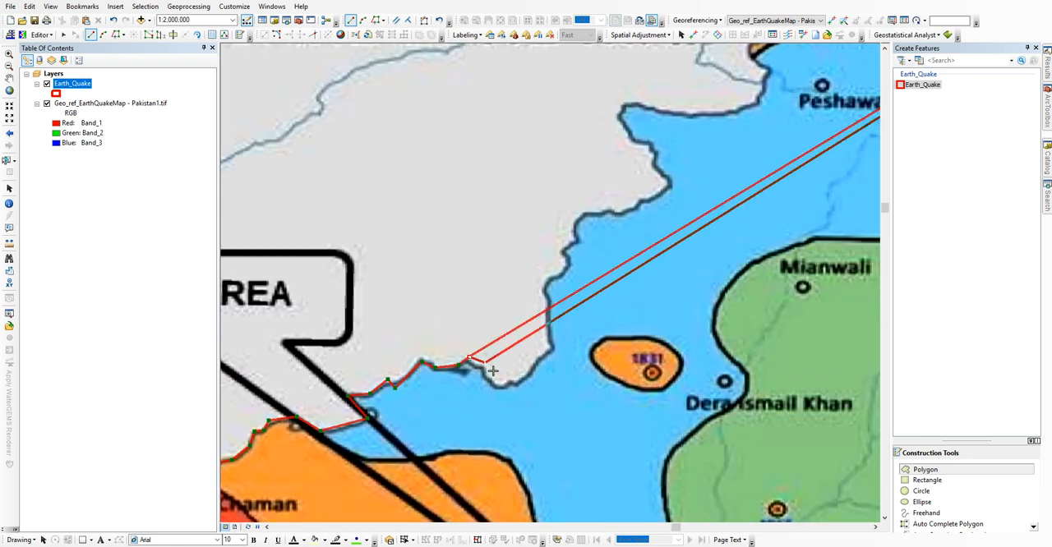
click(498, 386)
click(516, 385)
click(552, 348)
click(548, 280)
click(561, 276)
click(569, 262)
click(561, 251)
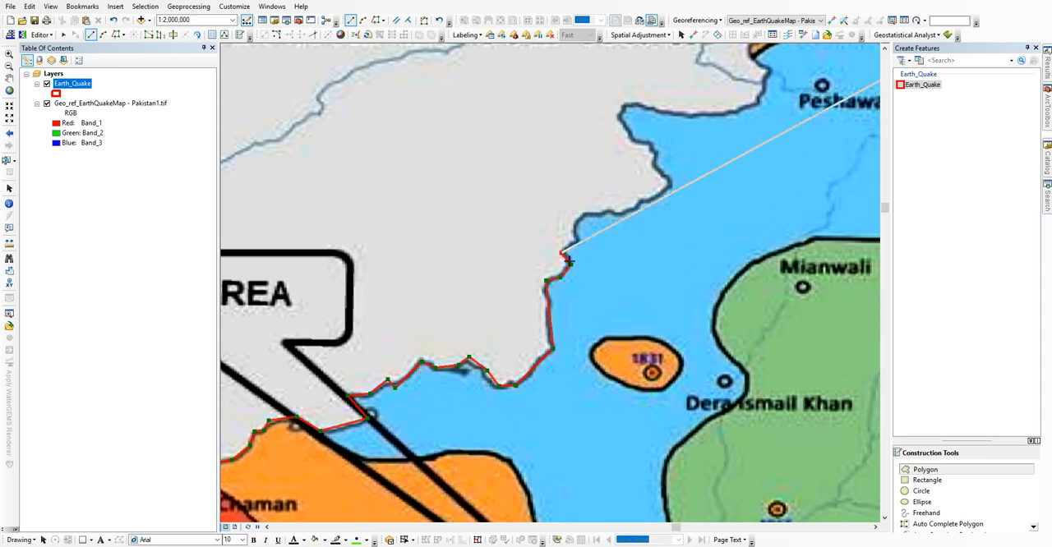
Step: Continue the polygon northeast along the stepped blue border to the protruding corner southwest of Peshawar
click(571, 227)
click(580, 215)
click(605, 212)
click(620, 215)
click(637, 206)
click(639, 202)
click(653, 201)
click(671, 184)
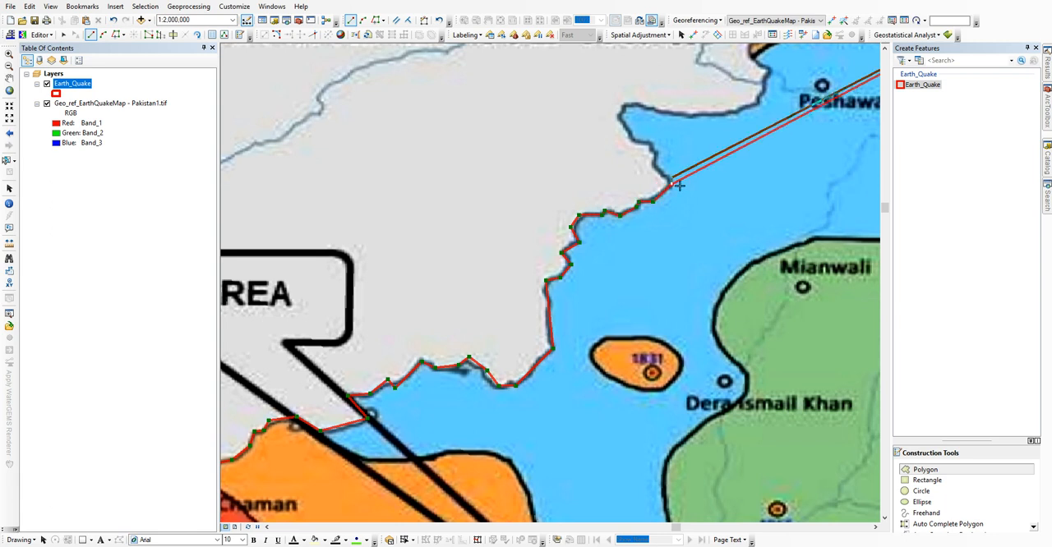
Step: Trace the blue zone's border northwest from that corner to the tip west of Peshawar
click(654, 170)
click(649, 146)
click(630, 141)
click(619, 117)
click(630, 101)
Step: Continue the polygon east and north around Peshawar to the corner where the orange zone starts
drag(673, 146, 478, 380)
click(471, 347)
click(528, 349)
click(565, 333)
click(567, 326)
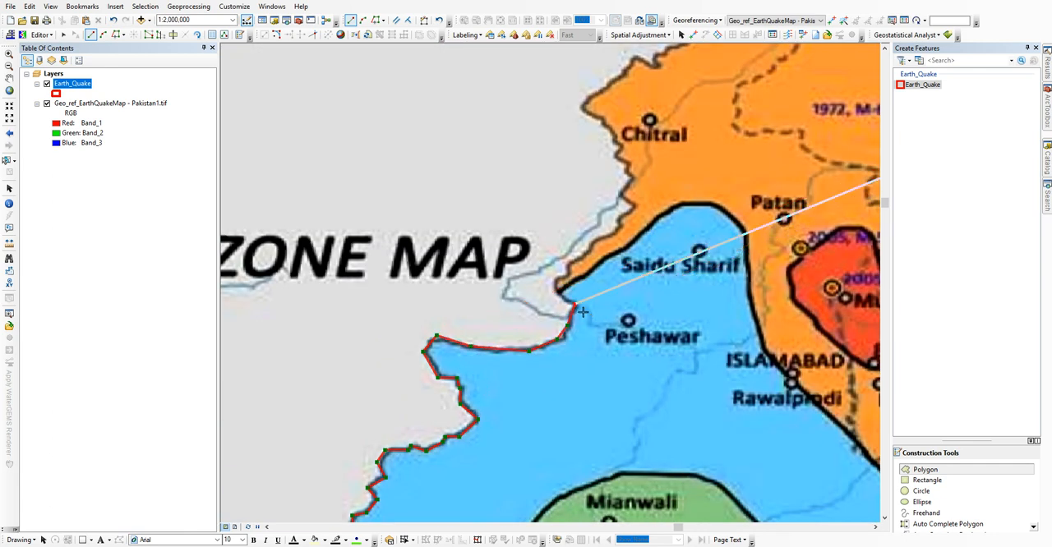
click(556, 281)
click(566, 278)
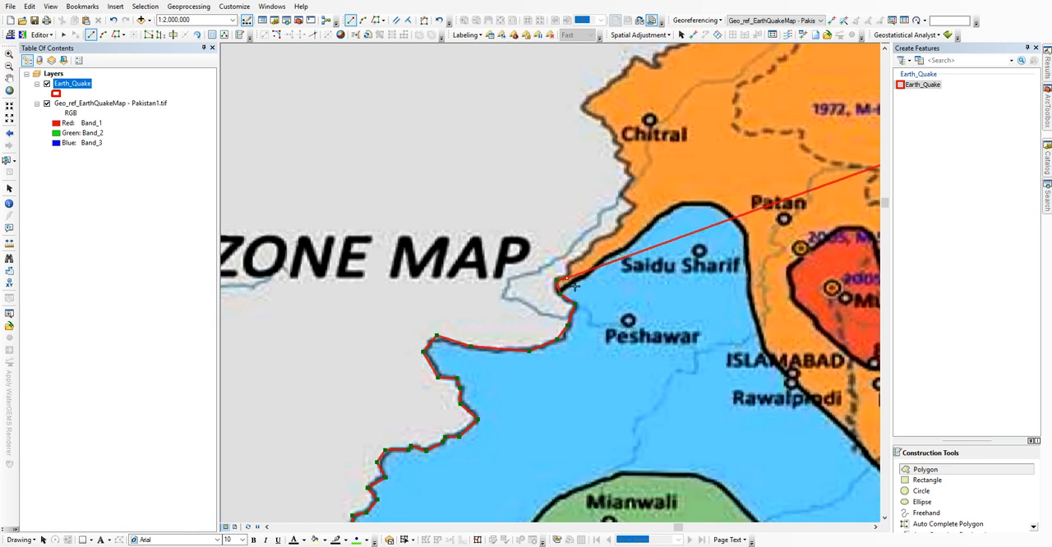
Step: Trace the orange zone's western border up to just southwest of Chitral and finish the polygon
click(569, 263)
click(593, 244)
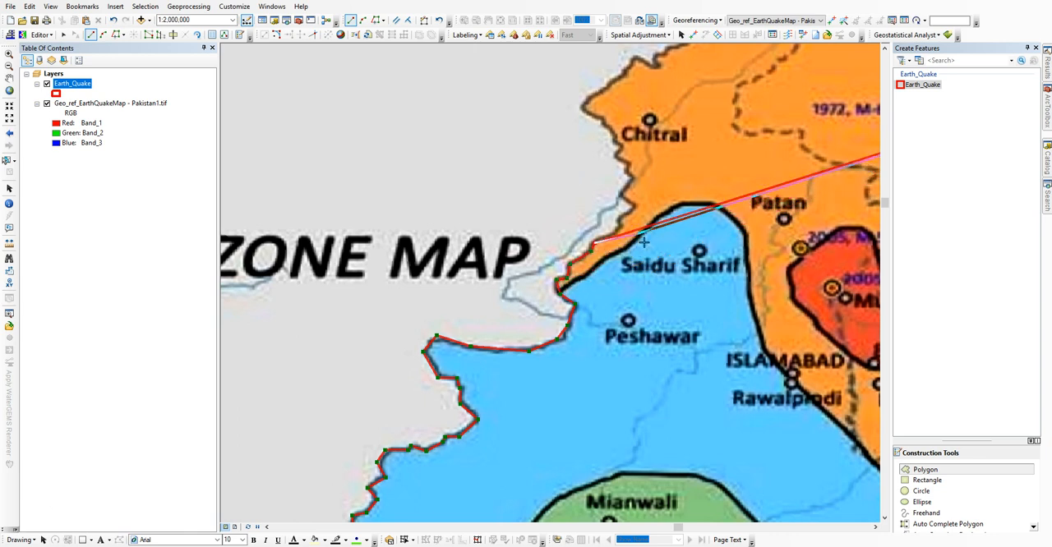
click(621, 229)
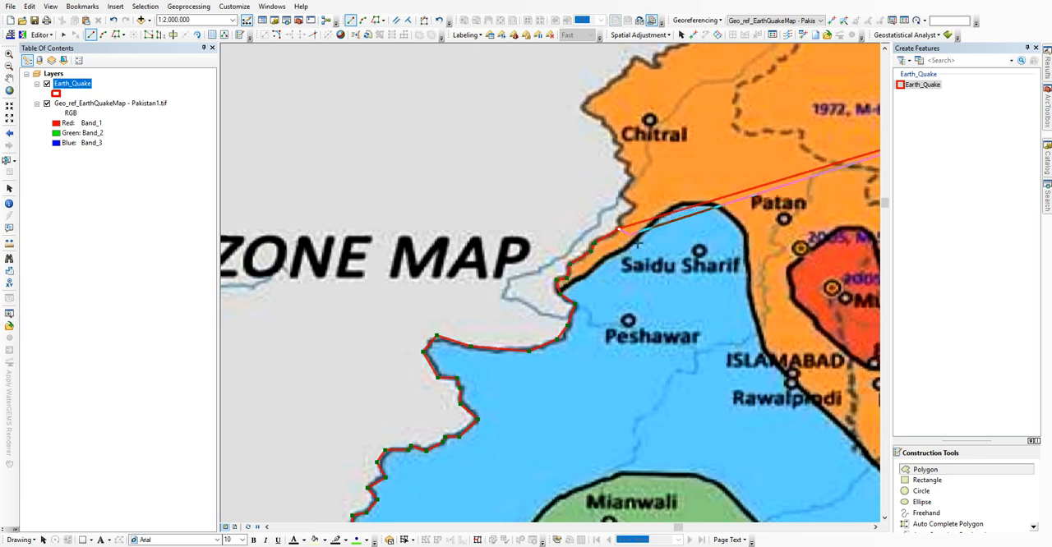
drag(626, 222, 432, 396)
click(424, 393)
click(439, 379)
click(424, 367)
click(438, 354)
click(431, 347)
click(435, 338)
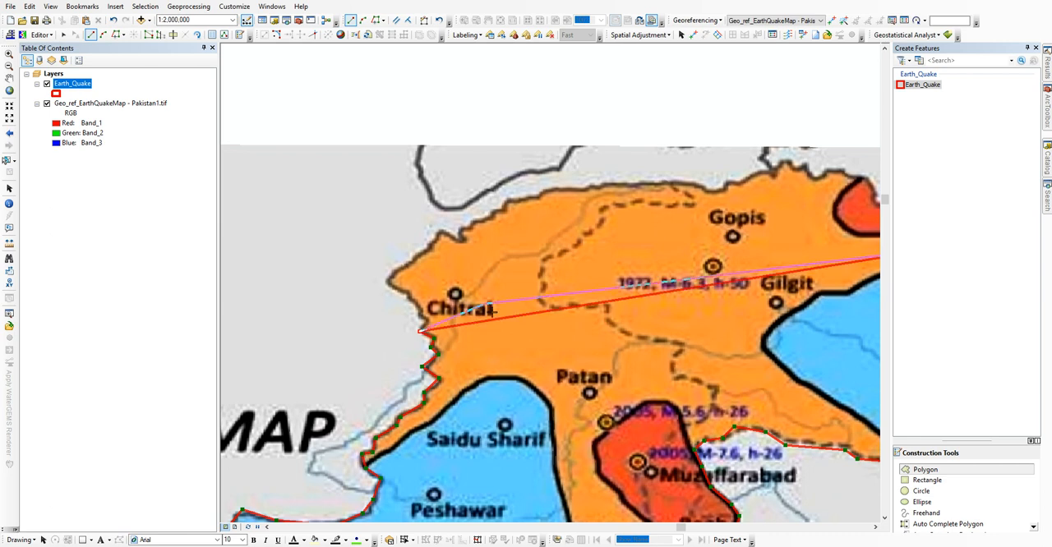
key(F2)
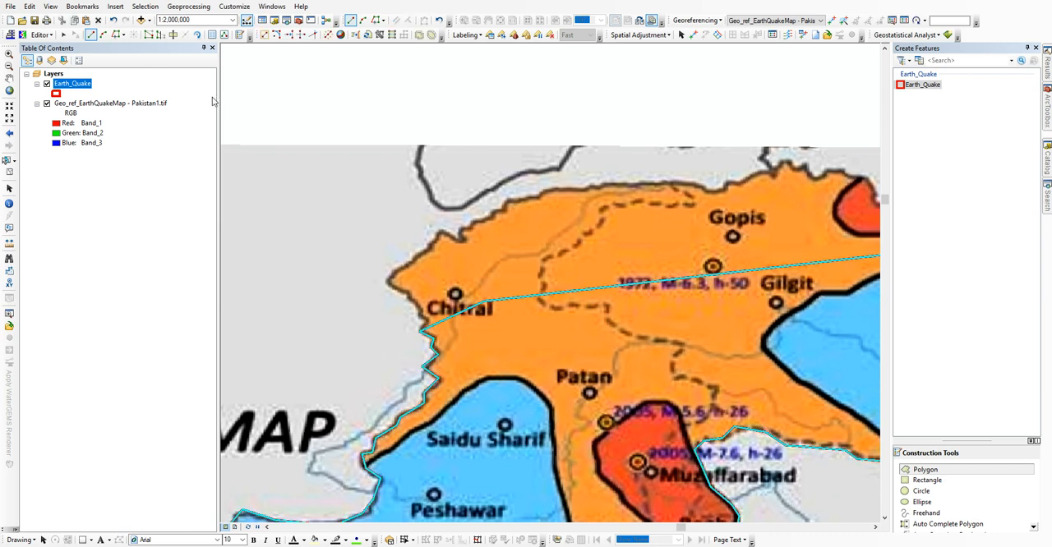
Step: Reshape the polygon along the northern border from Chitral past Gopis to the corner northeast of Gilgit
click(7, 160)
drag(581, 337, 581, 338)
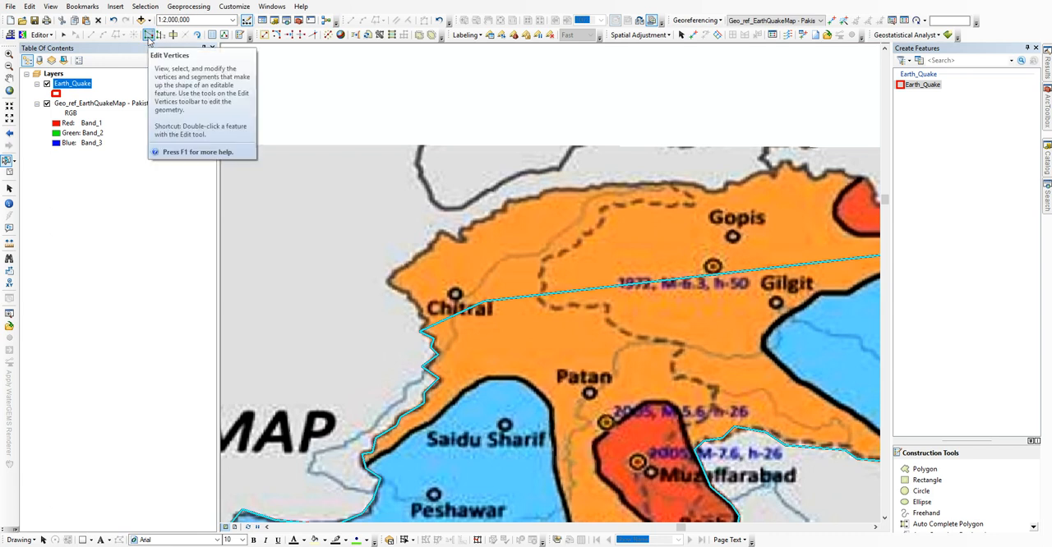
click(160, 37)
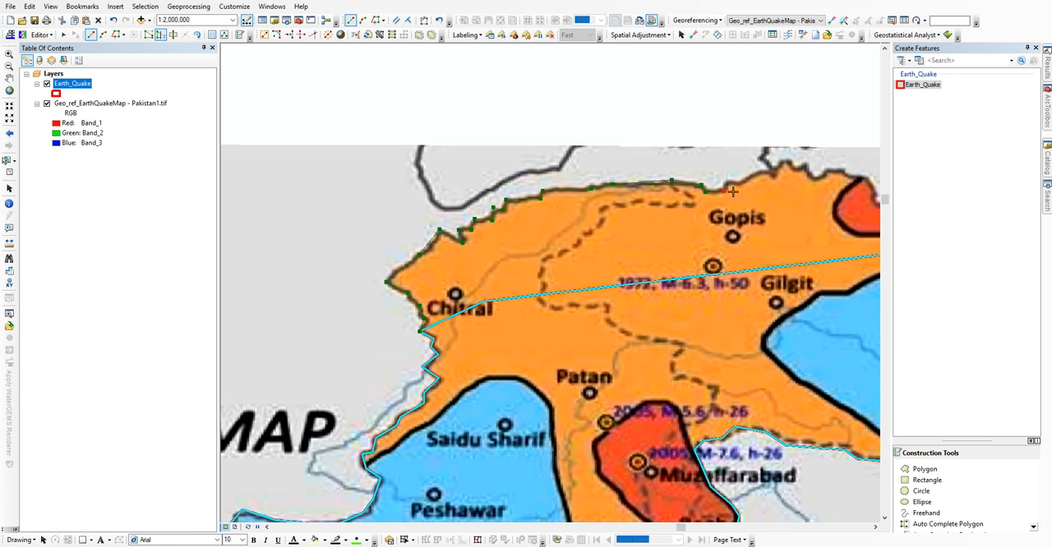
drag(793, 182, 520, 292)
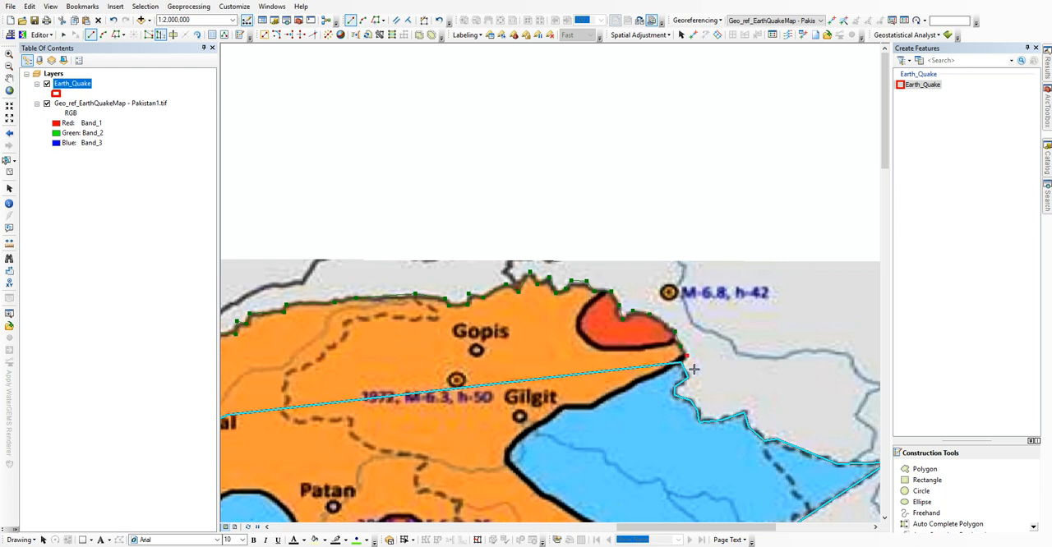
Step: Check the completed country outline and save the edits
scroll(745, 290, down, 4)
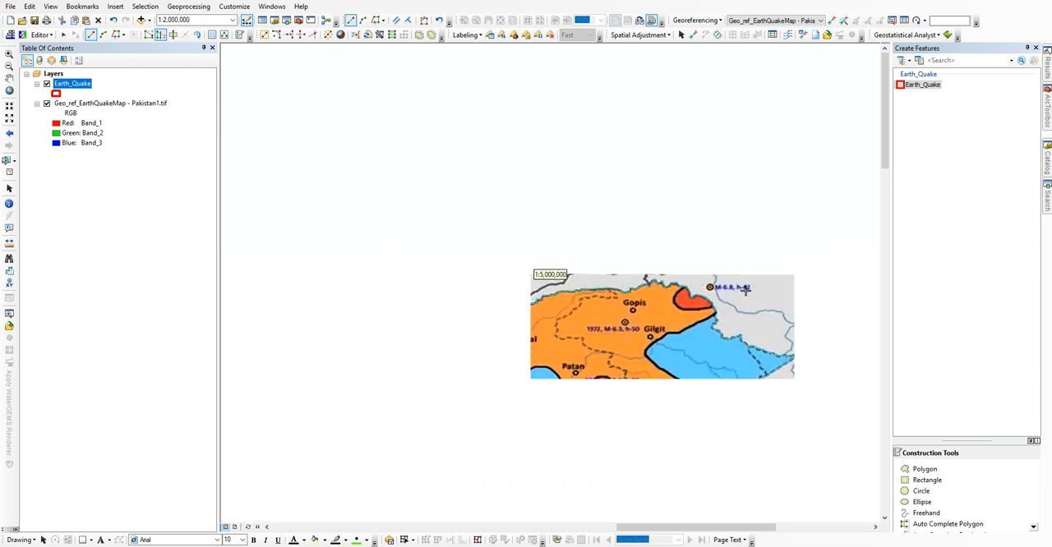
drag(558, 338, 513, 211)
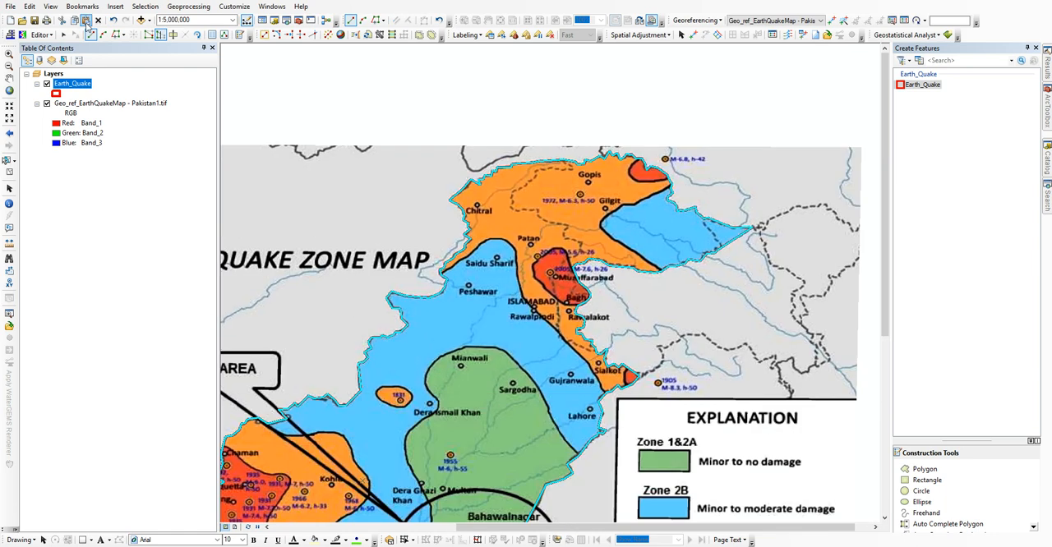
click(42, 34)
click(64, 73)
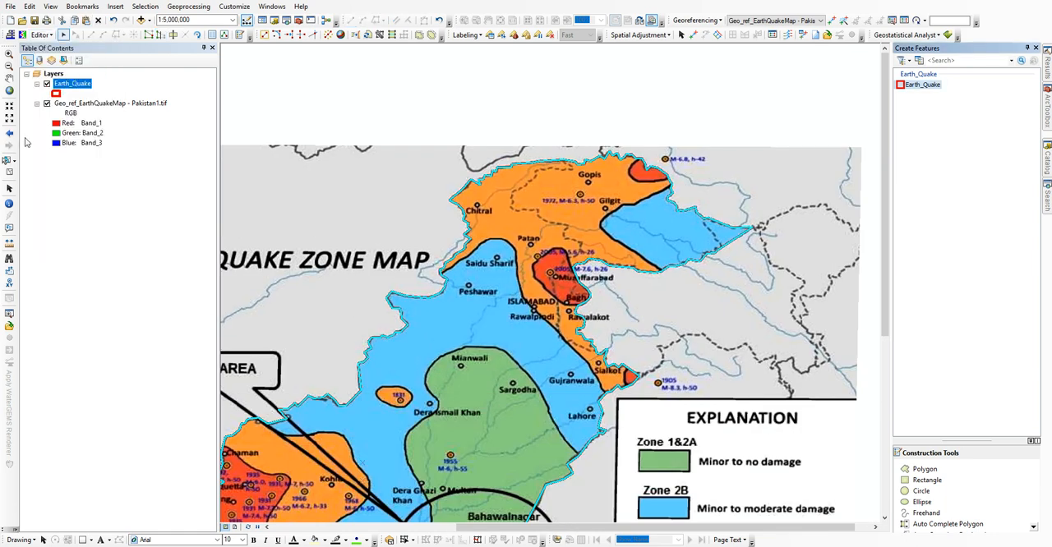
Step: Cut the country polygon along the black line around the blue zone east of Gilgit
click(7, 161)
drag(694, 326, 672, 254)
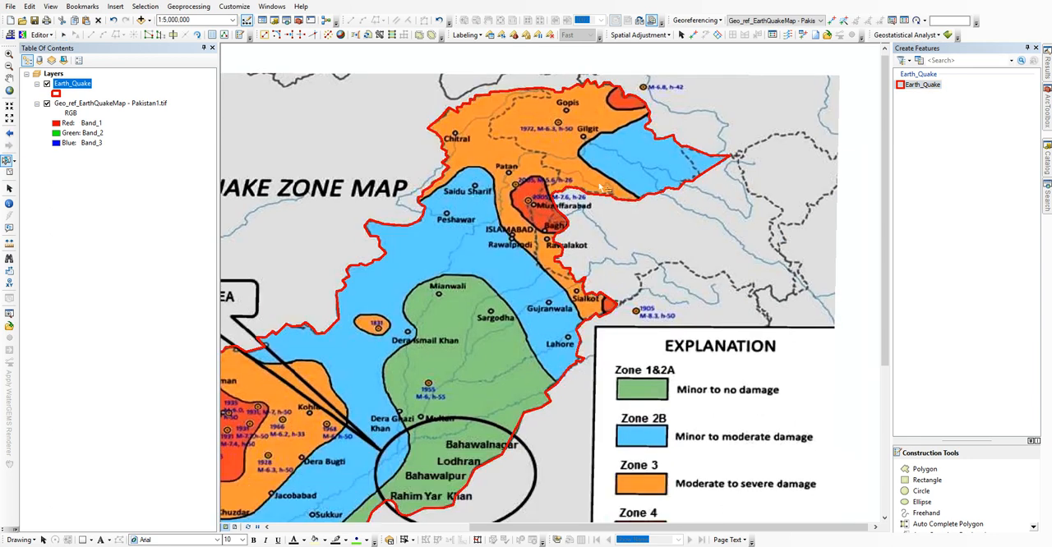
scroll(641, 235, up, 3)
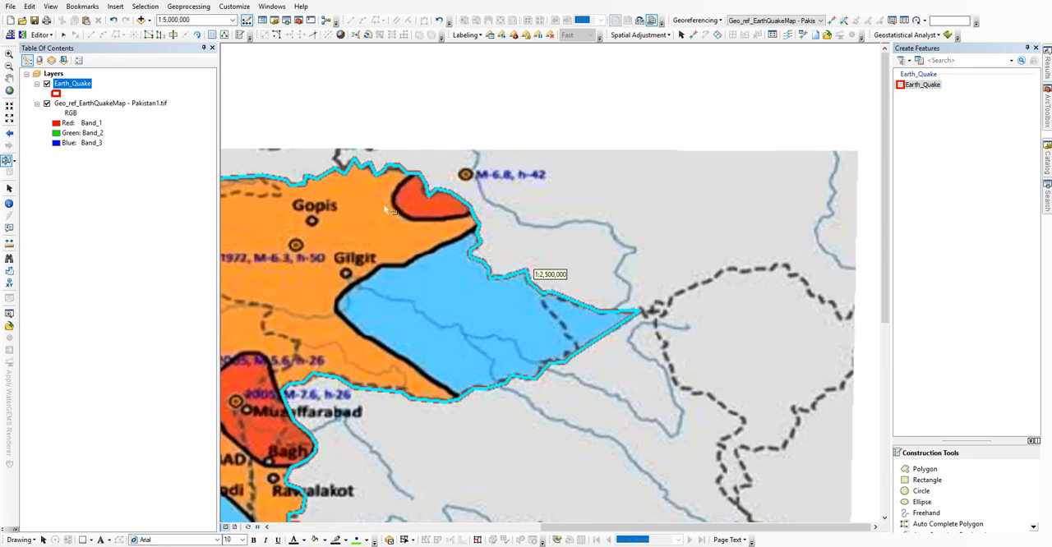
click(173, 35)
drag(352, 213, 472, 184)
scroll(578, 178, up, 2)
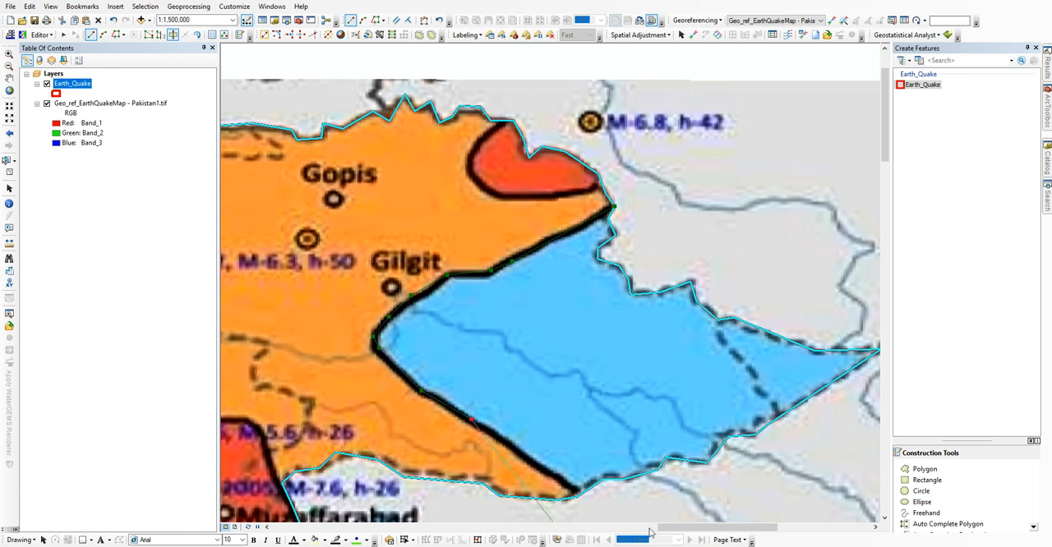
double_click(626, 525)
Step: Cut the red zones east of Gopis and around Muzaffarabad and Bagh from the polygon
drag(542, 382, 683, 310)
drag(677, 177, 525, 368)
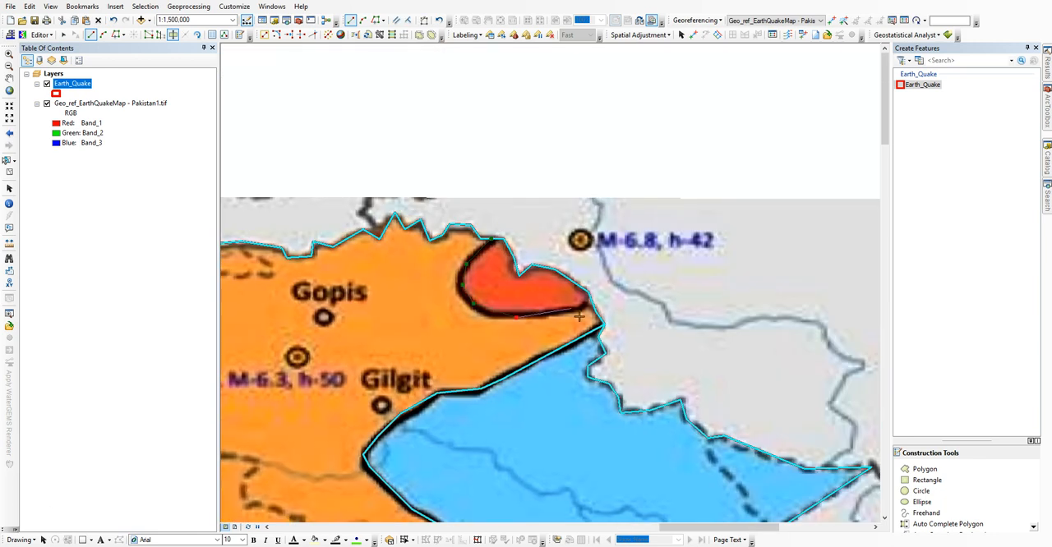
scroll(669, 292, down, 3)
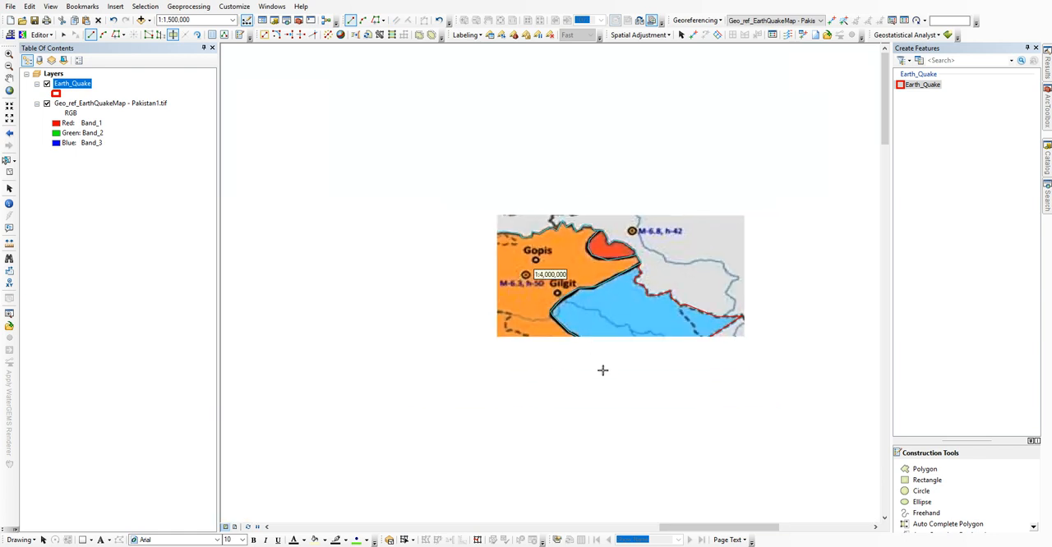
drag(598, 352, 586, 233)
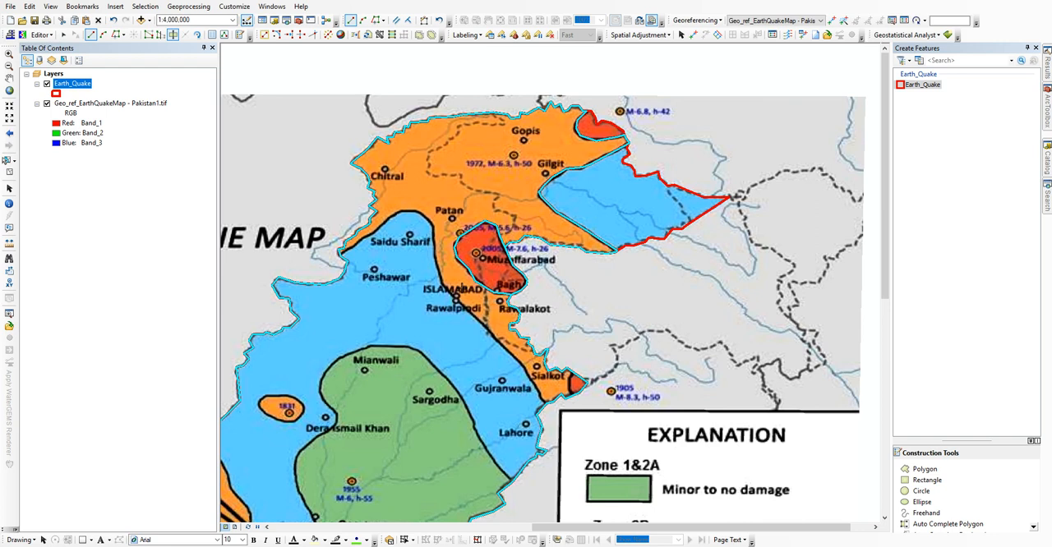
Step: Cut the polygon along the orange-blue line from northwest of Peshawar past Saidu Sharif and Islamabad to the border south of Sialkot
drag(440, 254, 502, 267)
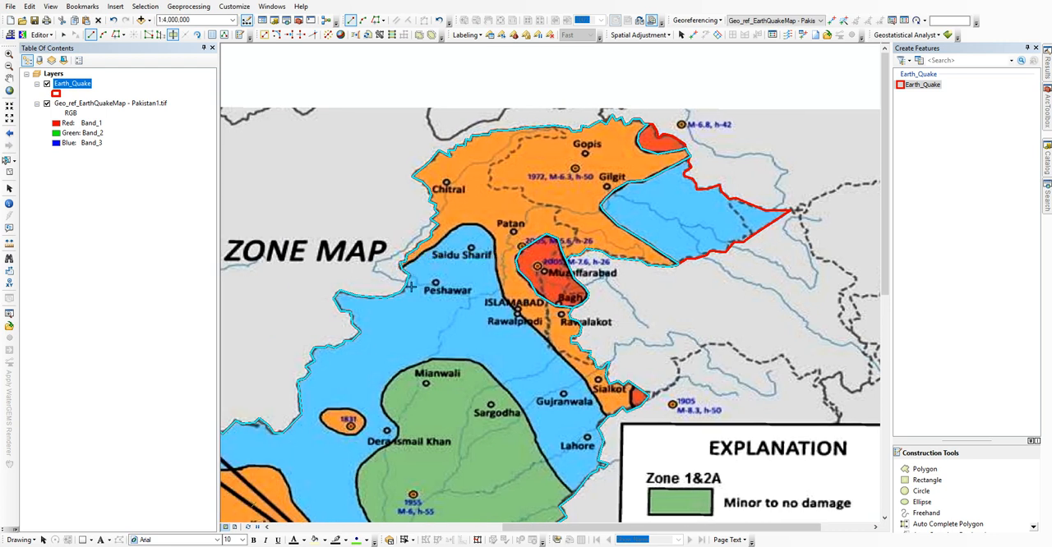
scroll(411, 280, up, 2)
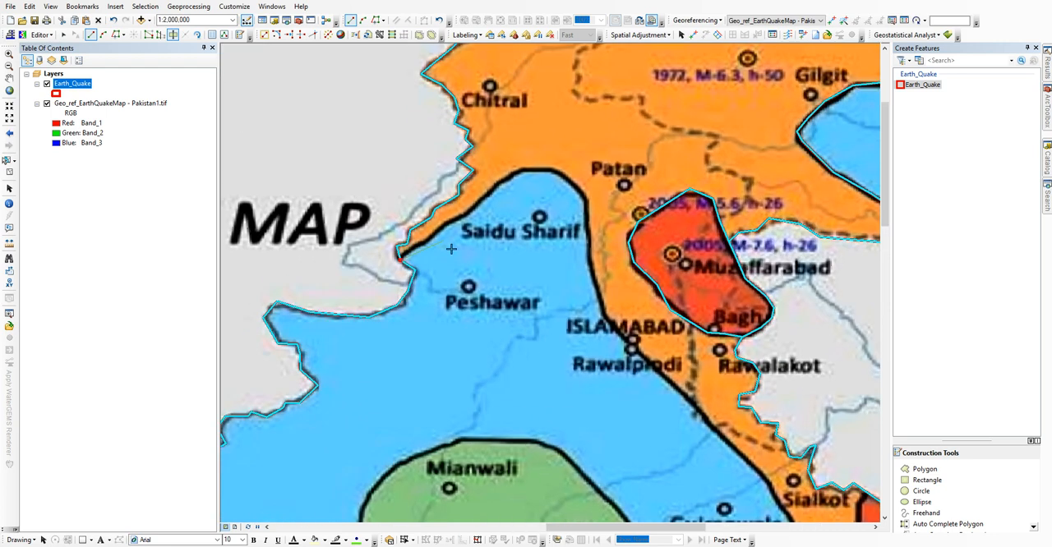
click(514, 174)
click(599, 292)
drag(599, 344, 466, 208)
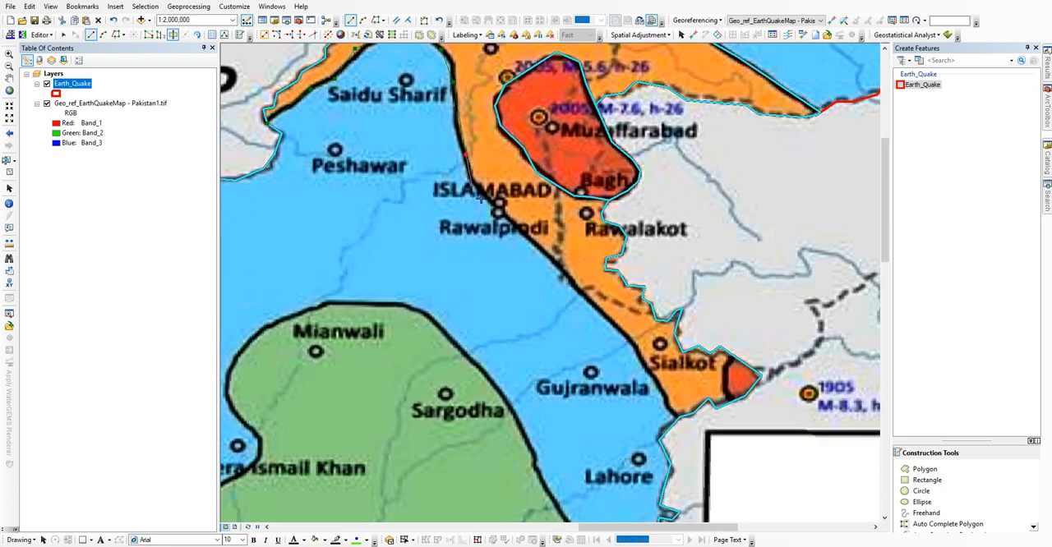
drag(590, 315, 461, 227)
click(453, 228)
click(491, 271)
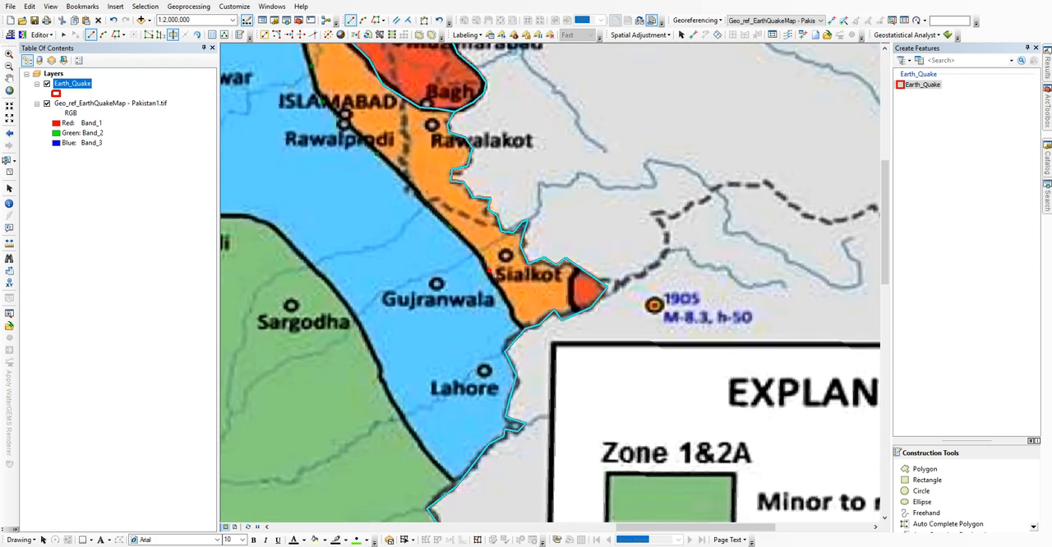
click(508, 305)
double_click(542, 380)
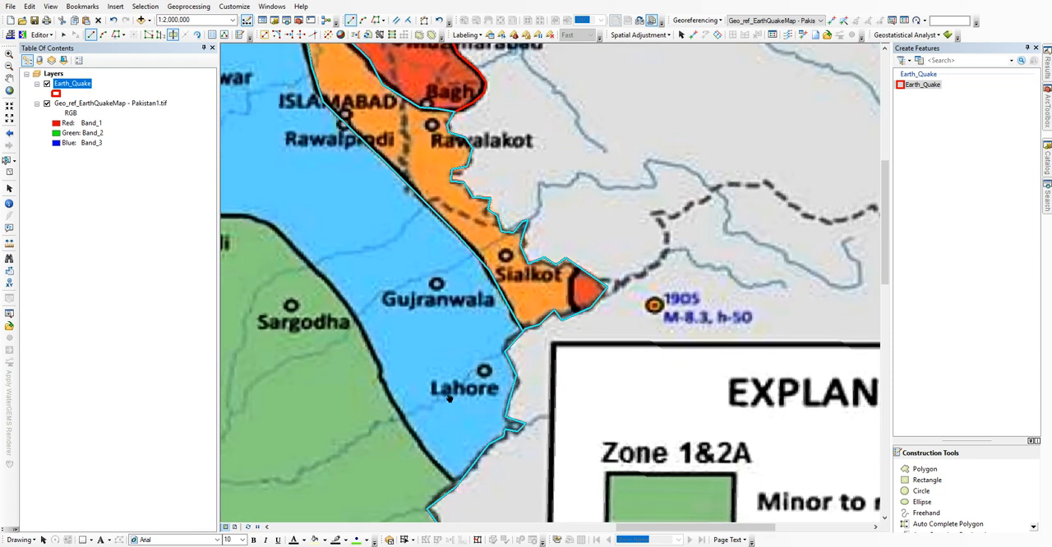
Step: Start a cut line at the border south of Lahore and trace the green zone's edge past Sargodha to Mianwali
drag(450, 395, 587, 320)
click(593, 410)
click(559, 378)
click(517, 303)
click(510, 280)
click(467, 211)
click(440, 178)
click(408, 149)
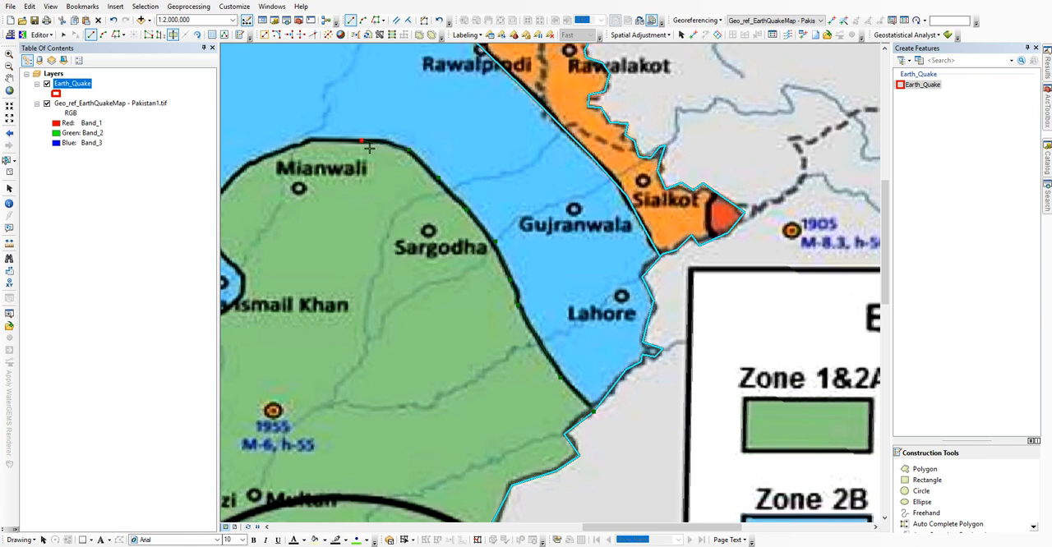
click(309, 141)
drag(297, 144, 599, 146)
click(579, 153)
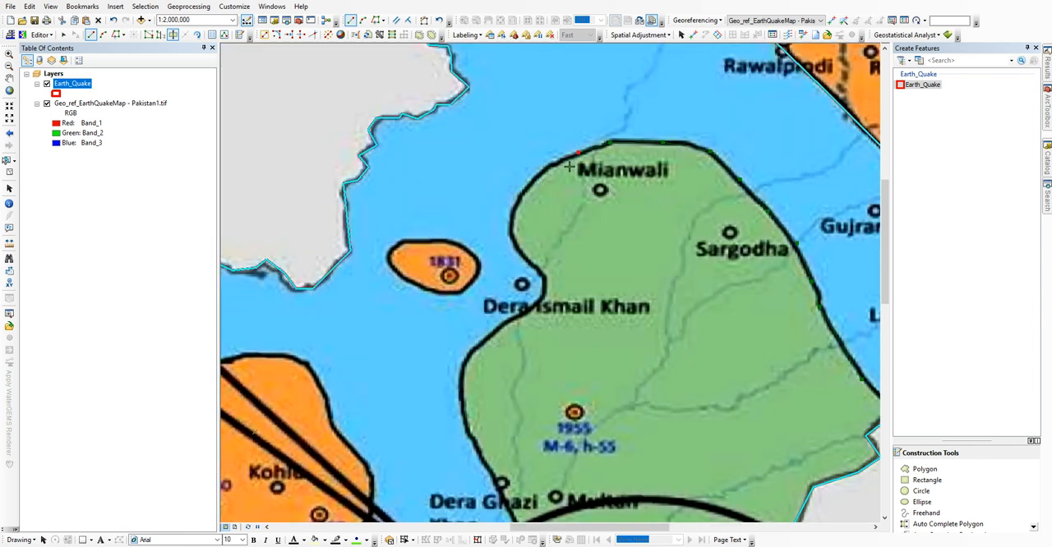
Step: Continue the cut line along the green zone's edge from Mianwali past Dera Ismail Khan and Dera Ghazi Khan to Rahim Yar Khan
click(518, 200)
click(545, 274)
click(513, 316)
drag(447, 423, 405, 217)
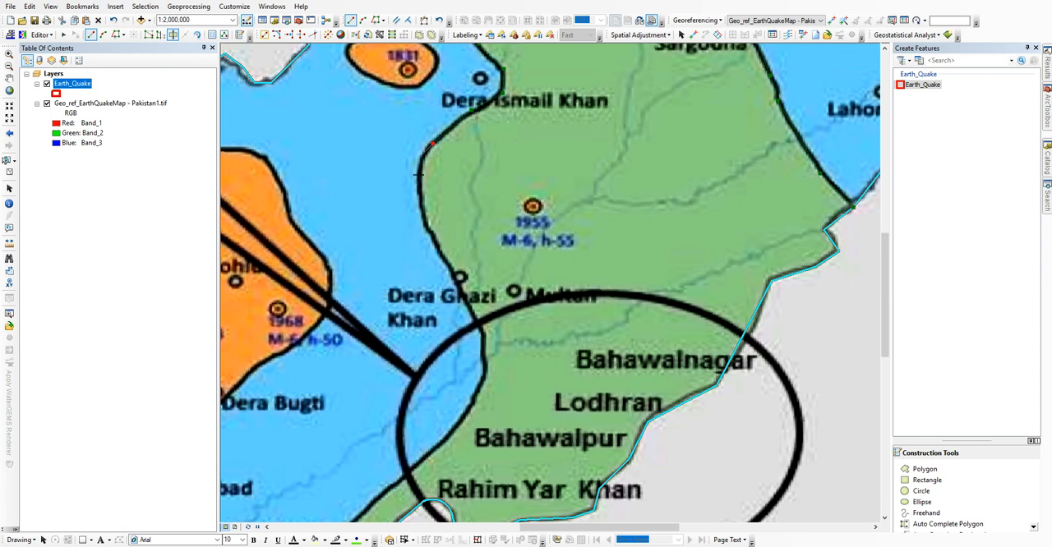
click(420, 160)
click(420, 200)
drag(499, 381, 517, 166)
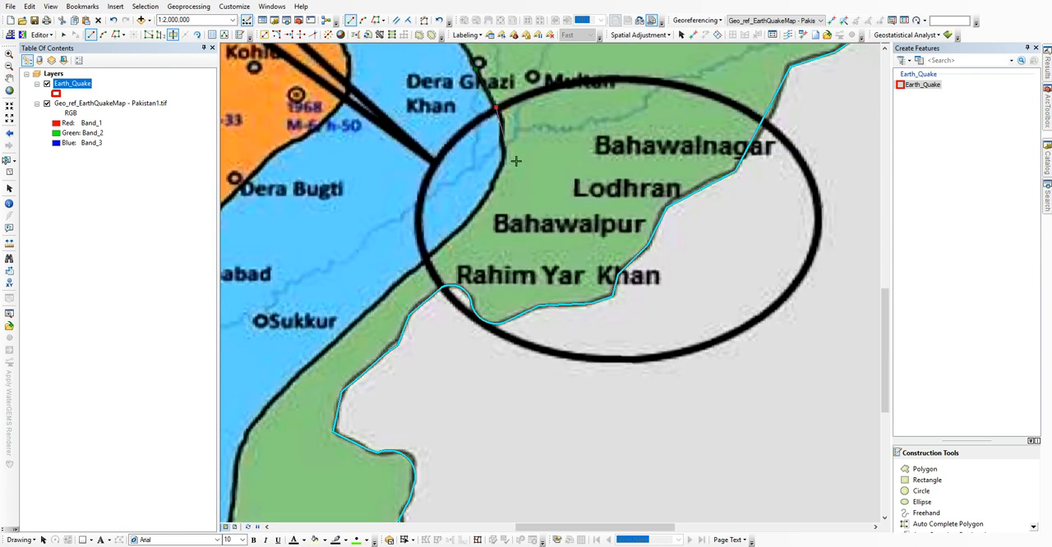
click(502, 137)
click(492, 213)
click(425, 273)
Step: Finish the green zone cut past Sukkur and Hyderabad to the border east of Badin
mouse_move(342, 336)
mouse_down()
mouse_move(452, 209)
mouse_move(574, 108)
mouse_up()
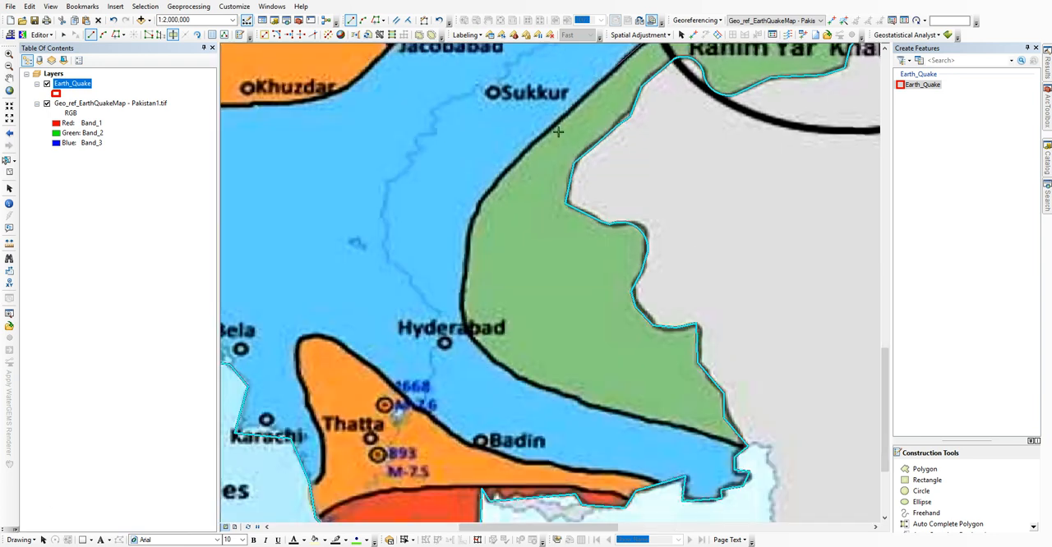
click(485, 198)
click(474, 222)
click(466, 262)
click(463, 305)
drag(517, 333, 411, 184)
click(430, 221)
click(665, 295)
Step: Cut the orange zone around Thatta from the polygon, from the coast near Karachi to the border southeast of Badin
drag(355, 296, 575, 310)
click(451, 344)
click(463, 328)
click(465, 293)
click(443, 222)
click(452, 195)
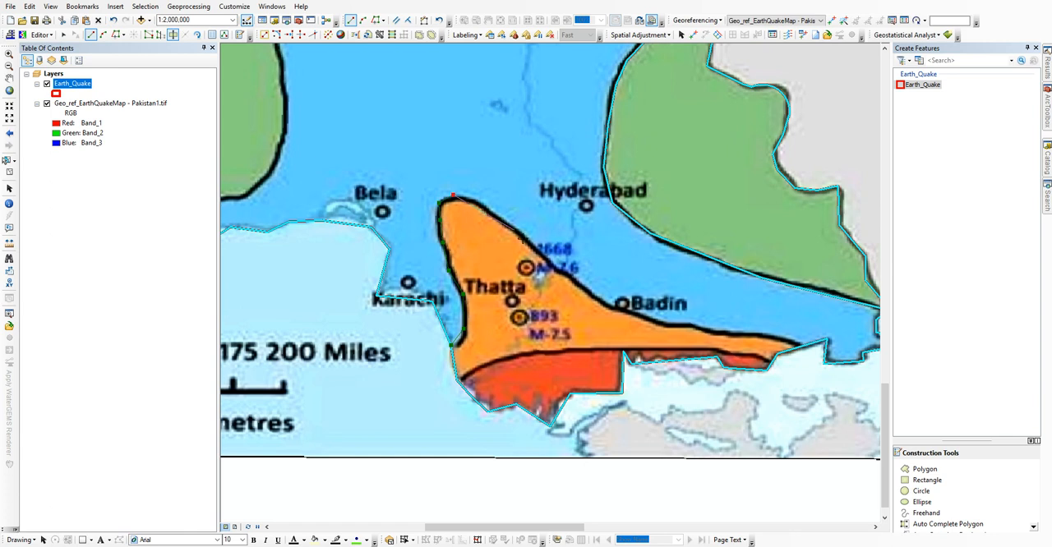
click(686, 334)
click(780, 344)
double_click(811, 361)
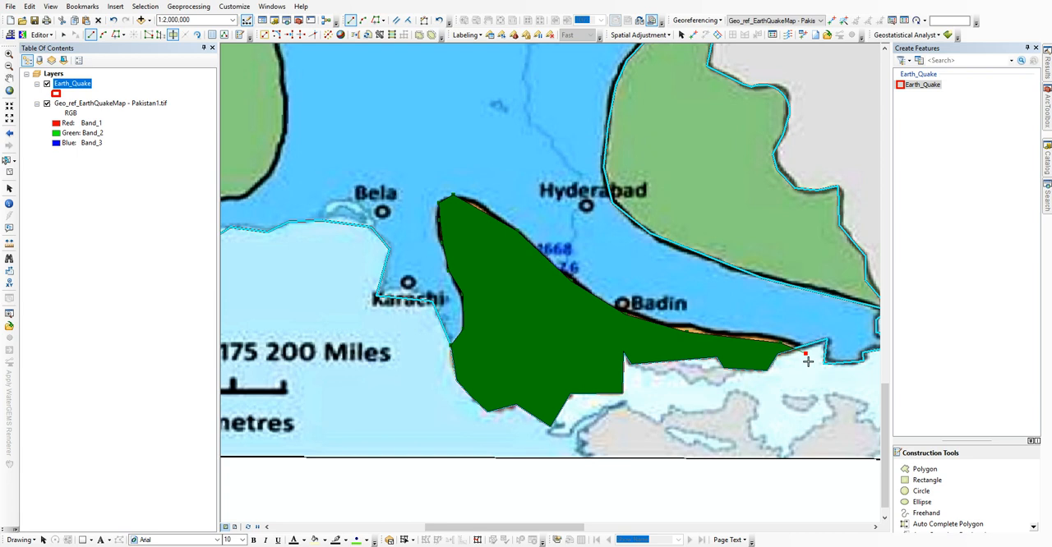
Step: Cut the red coastal zone south of Thatta from the surrounding orange zone
click(710, 347)
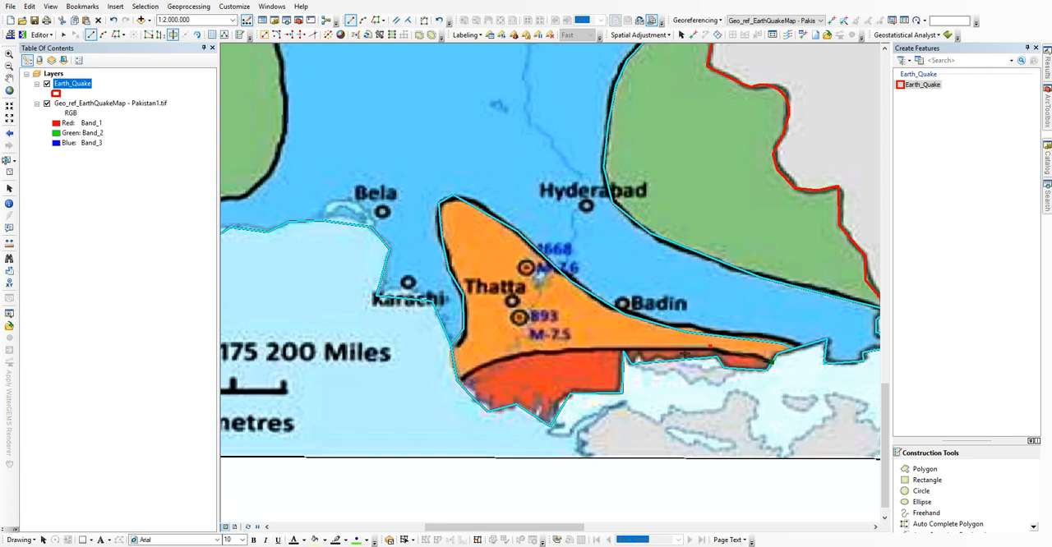
click(604, 346)
double_click(436, 398)
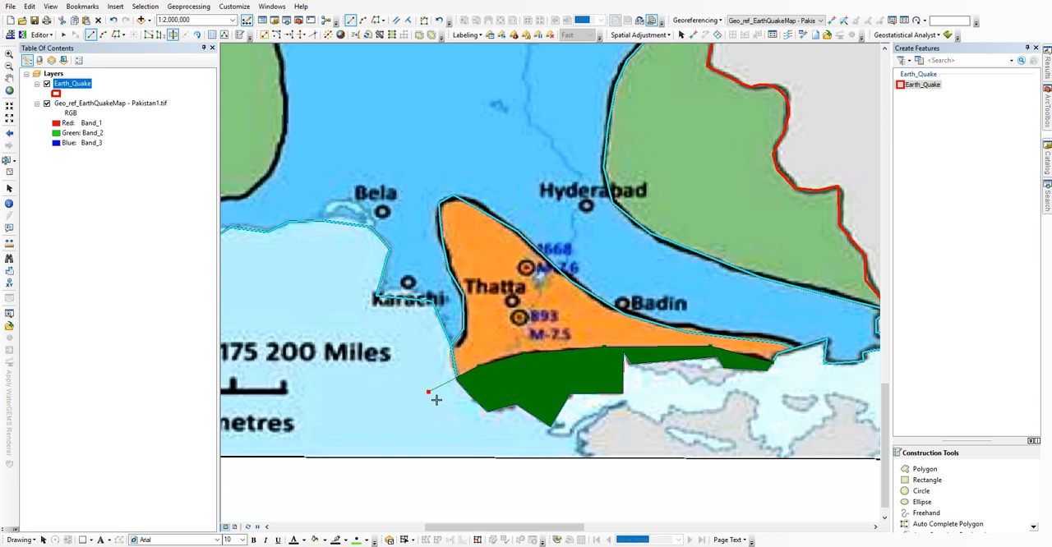
Step: Select the polygon at the southwest coast and cut the orange zone around Turbat from it
drag(531, 321, 691, 405)
drag(312, 196, 542, 316)
drag(474, 304, 621, 231)
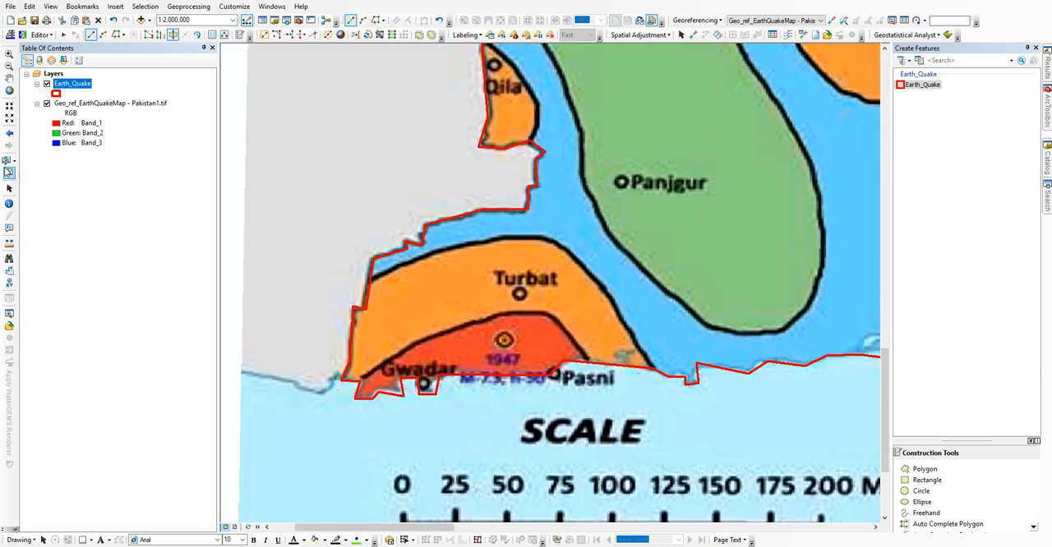
click(7, 161)
click(474, 260)
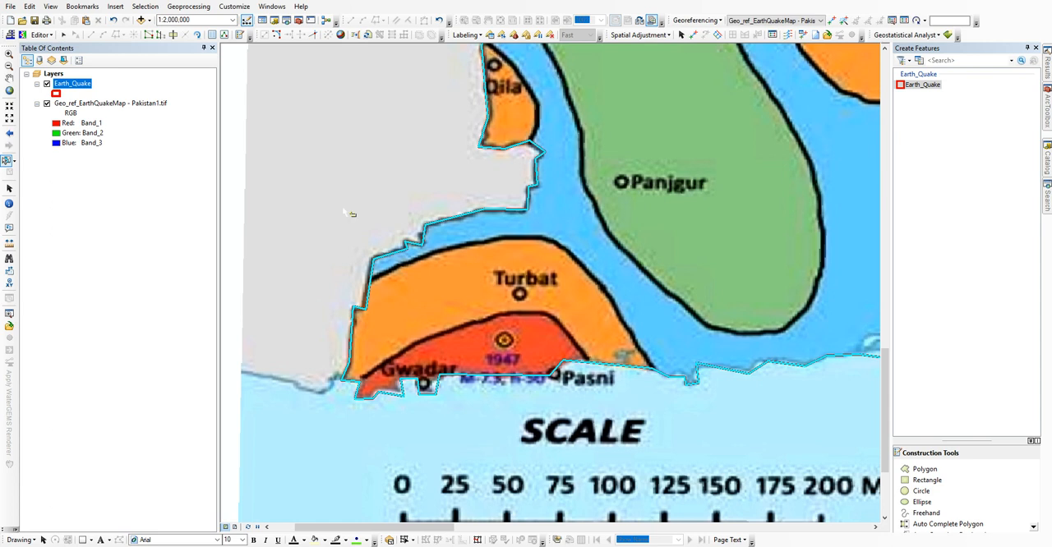
click(172, 35)
click(372, 278)
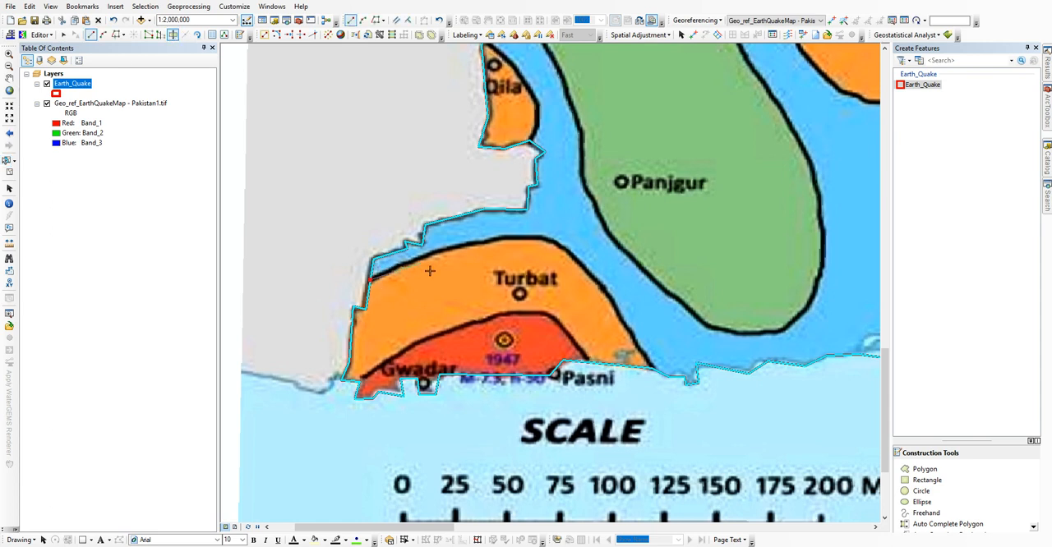
click(505, 238)
click(631, 344)
double_click(730, 473)
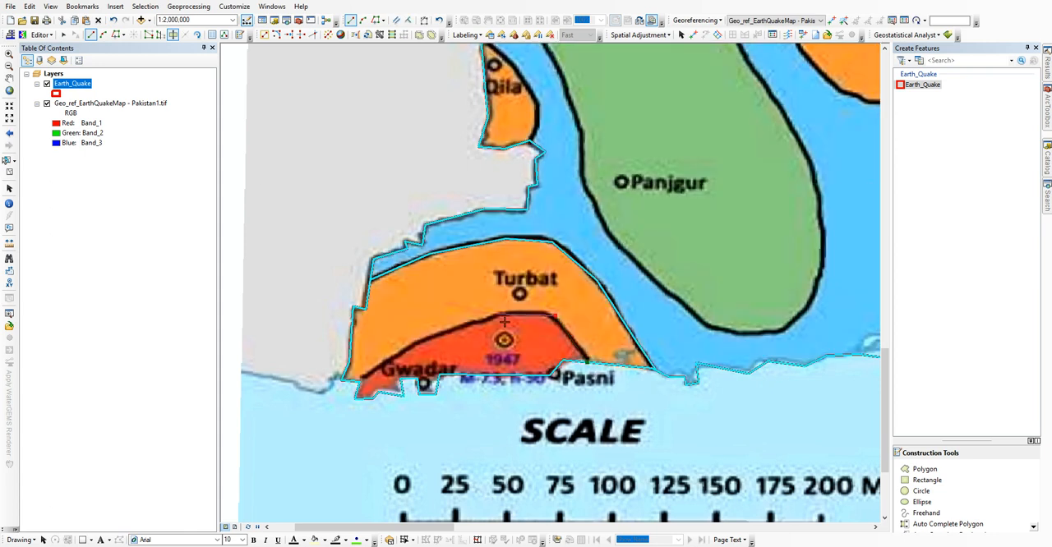
Step: Cut the red zone around Gwadar and Pasni along its black boundary line
click(463, 327)
click(412, 346)
double_click(335, 412)
Step: Select the large remaining polygon and cut the green zone around Panjgur from the northern border back to the western border
mouse_move(611, 212)
mouse_down()
mouse_move(473, 328)
mouse_move(442, 370)
mouse_up()
scroll(435, 362, down, 2)
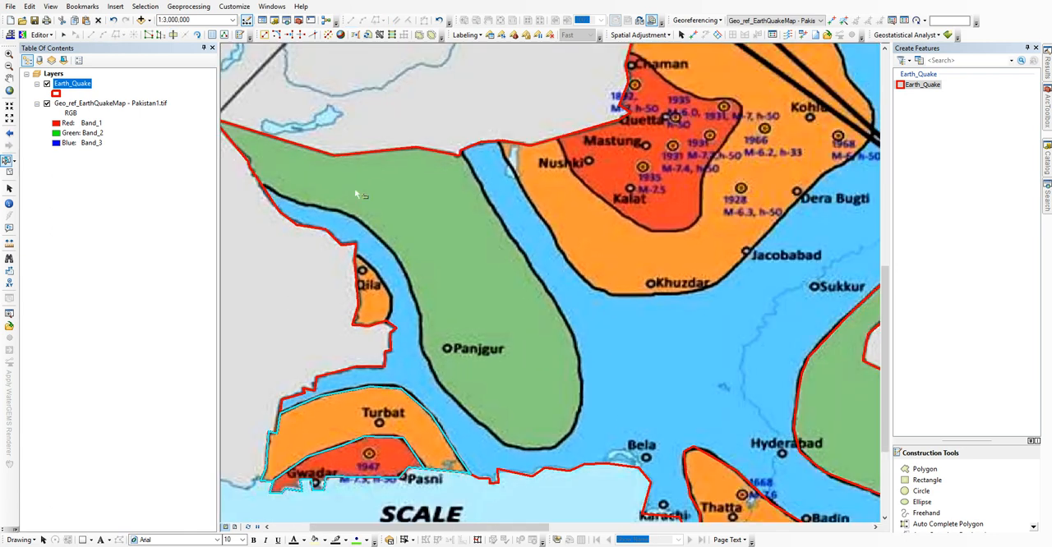
click(389, 149)
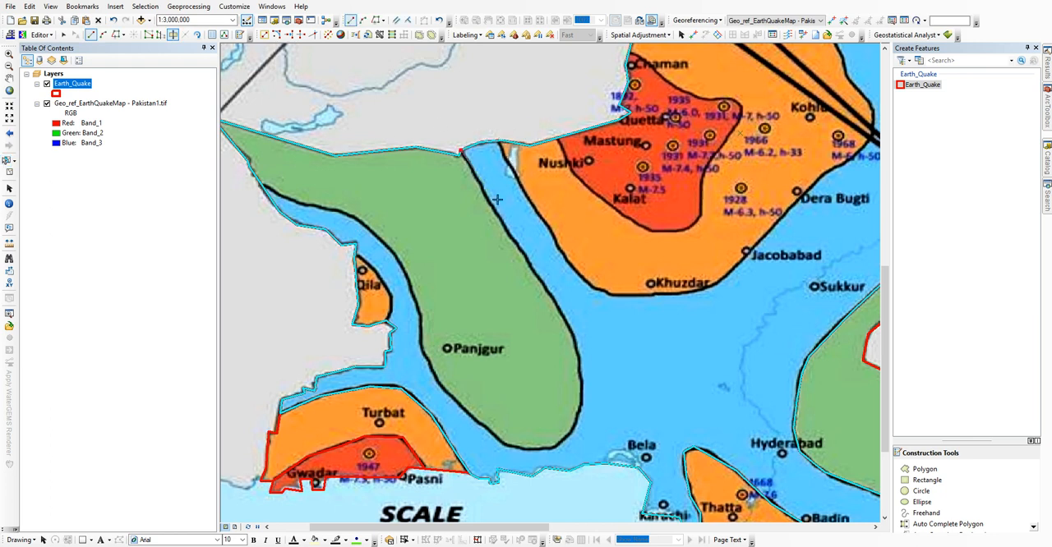
click(538, 279)
drag(608, 373, 614, 278)
click(583, 260)
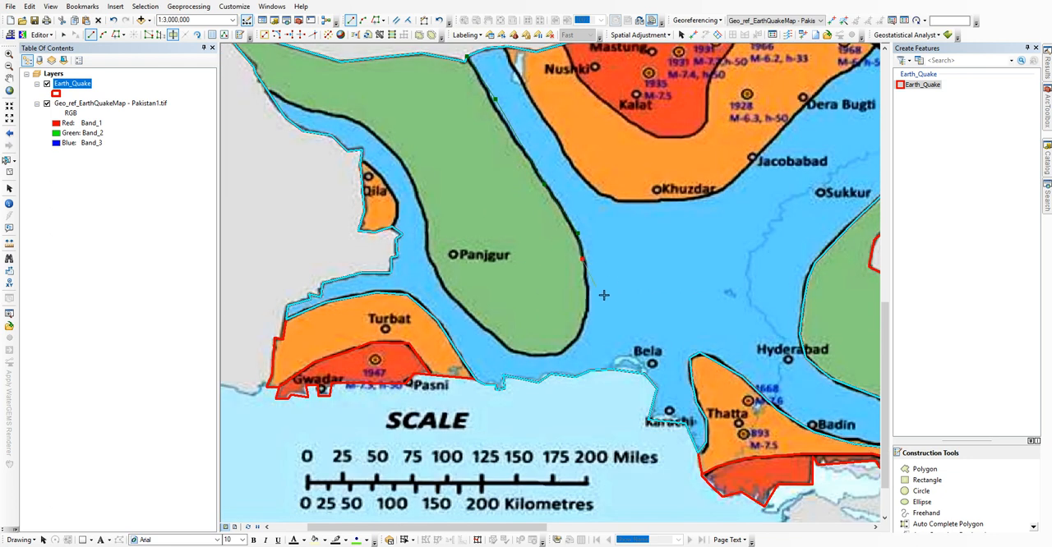
click(589, 302)
click(568, 348)
click(548, 354)
click(429, 258)
drag(334, 110, 564, 252)
click(527, 248)
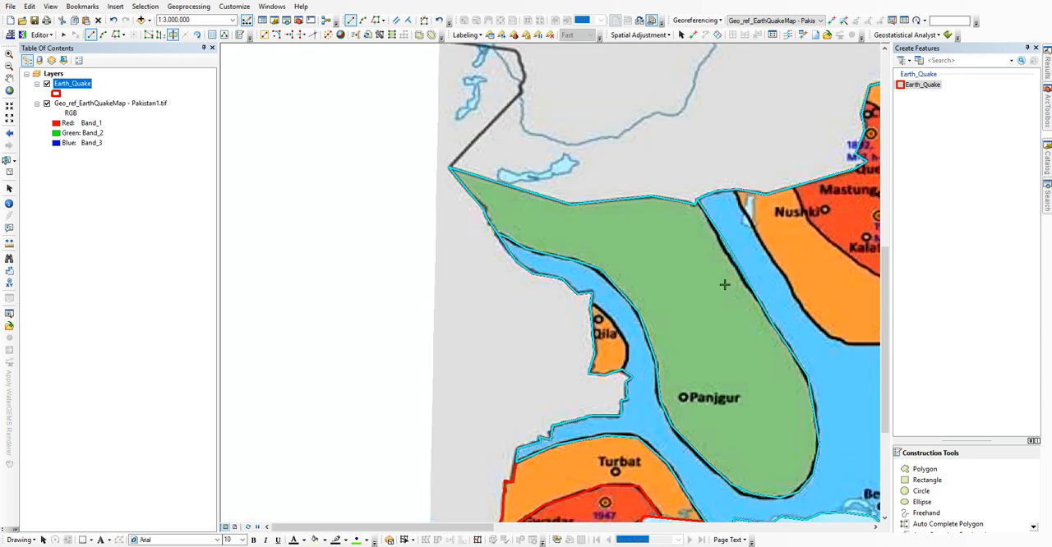
Step: Cut the small orange zone at Qila on the western border from the polygon
drag(723, 285, 641, 214)
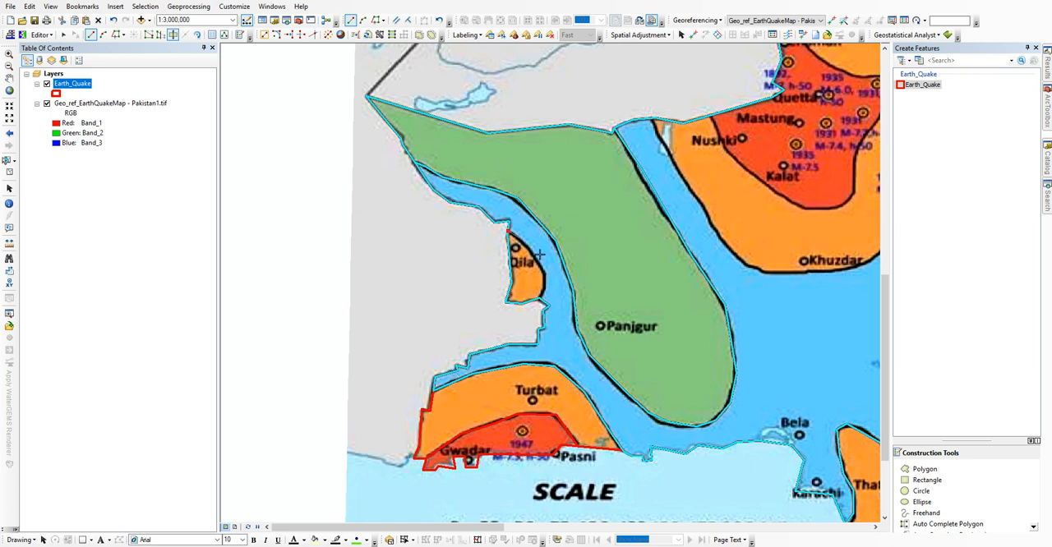
click(550, 282)
double_click(536, 327)
Step: Cut the orange zone from west of Nushki past Khuzdar, Dera Bugti and Kohlu to the border northeast of Chaman
drag(649, 216, 418, 229)
click(420, 131)
click(449, 194)
click(496, 264)
click(533, 289)
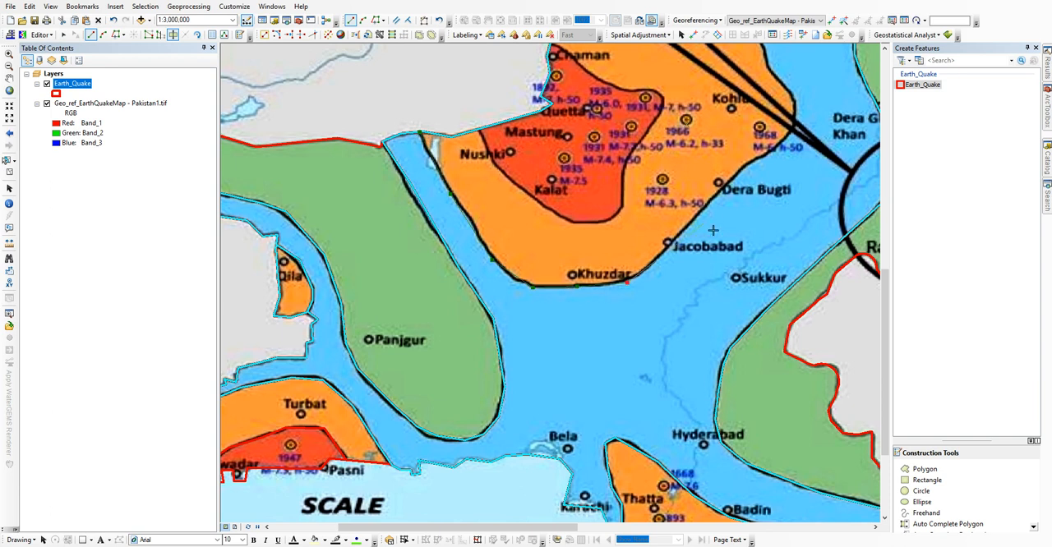
drag(789, 185, 590, 345)
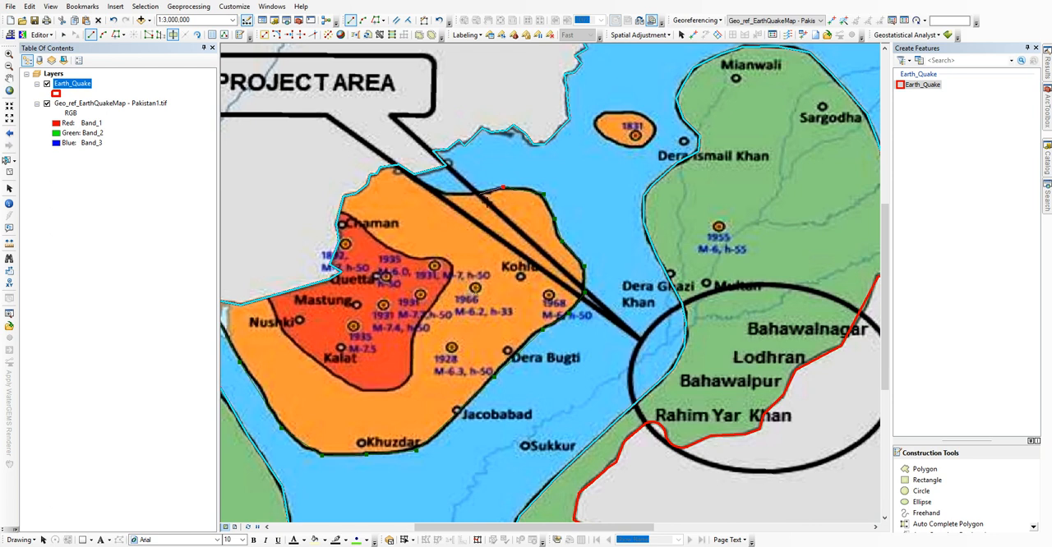
double_click(414, 173)
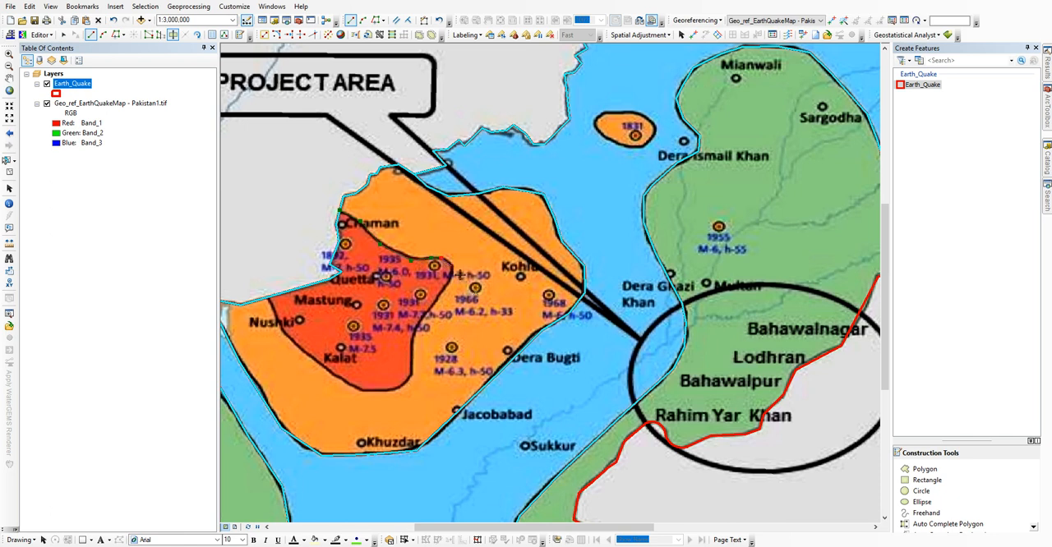
Step: Cut the red zone around Quetta, Mastung and Kalat from the surrounding orange zone
click(413, 347)
click(413, 379)
click(359, 390)
click(286, 333)
double_click(265, 286)
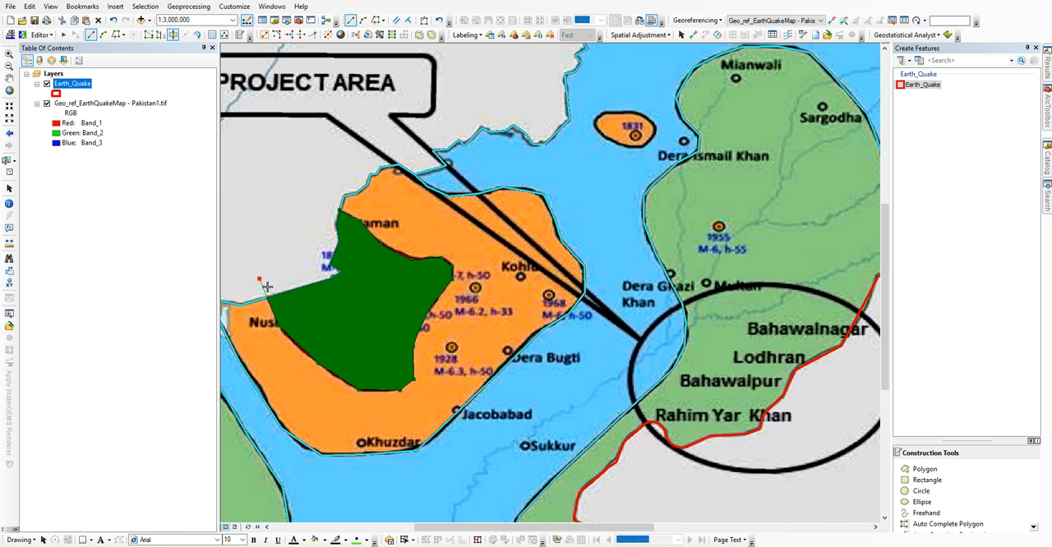
Step: Select the large blue zone polygon and cut the small orange zone marked 1831, west of Dera Ismail Khan, from it
drag(490, 286, 582, 246)
drag(618, 76, 423, 225)
click(7, 161)
click(496, 179)
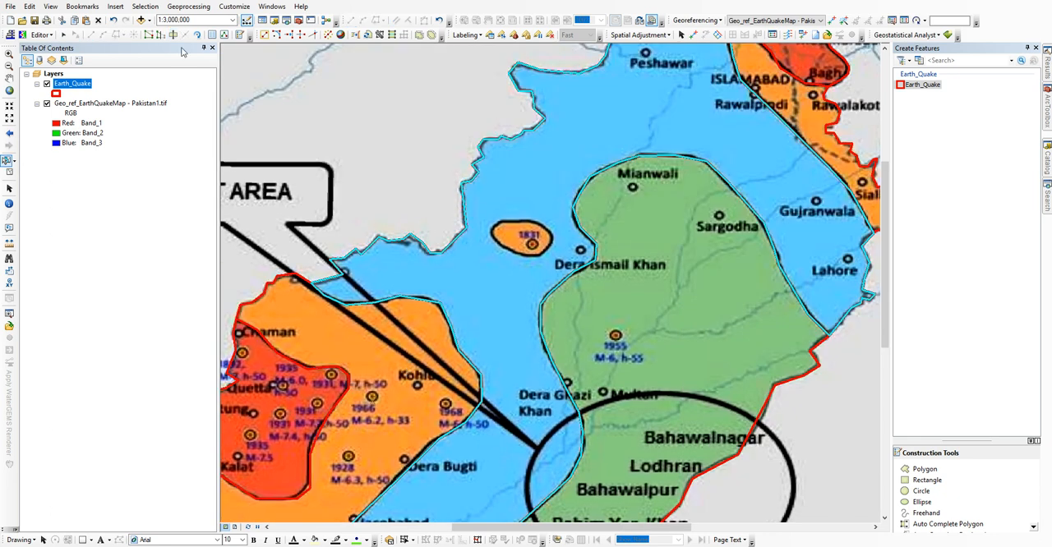
scroll(518, 238, up, 3)
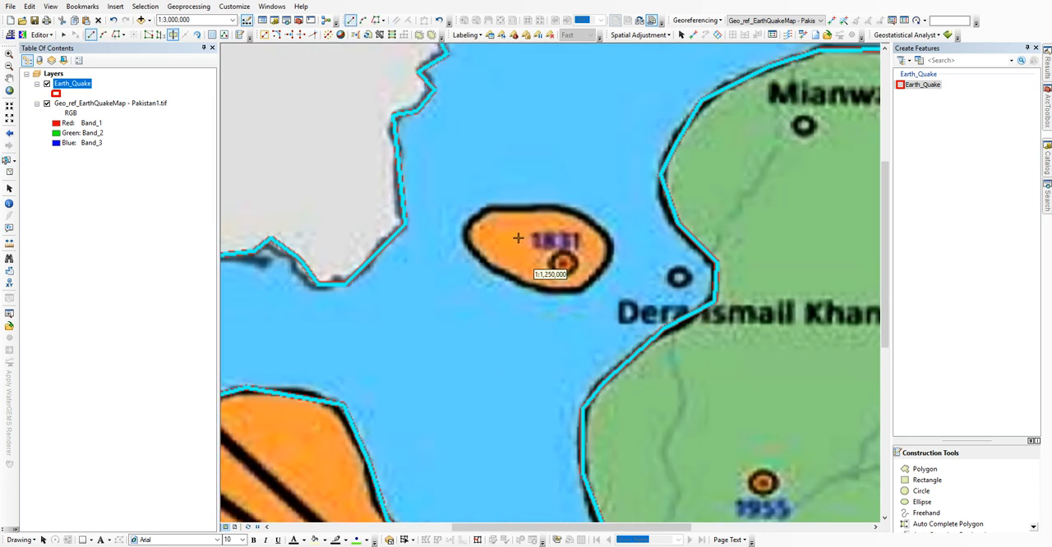
click(485, 210)
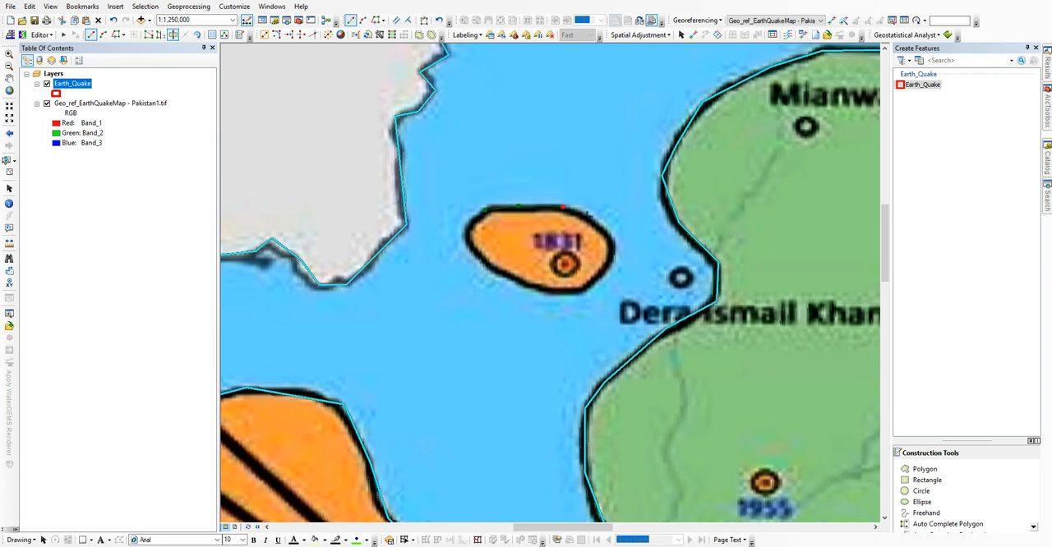
click(610, 239)
click(609, 263)
click(584, 289)
click(551, 293)
click(526, 289)
click(481, 260)
scroll(527, 201, up, 3)
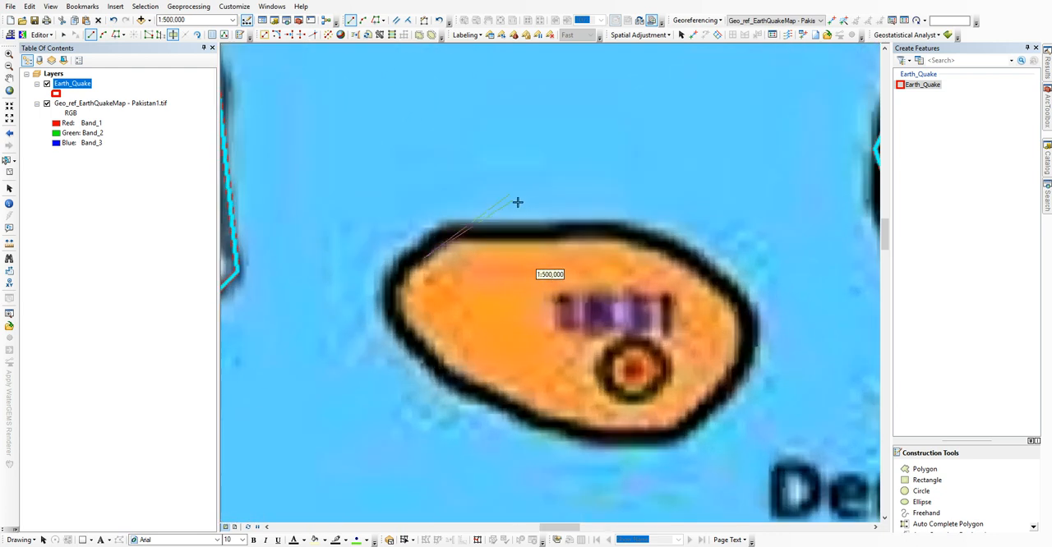
scroll(491, 205, down, 5)
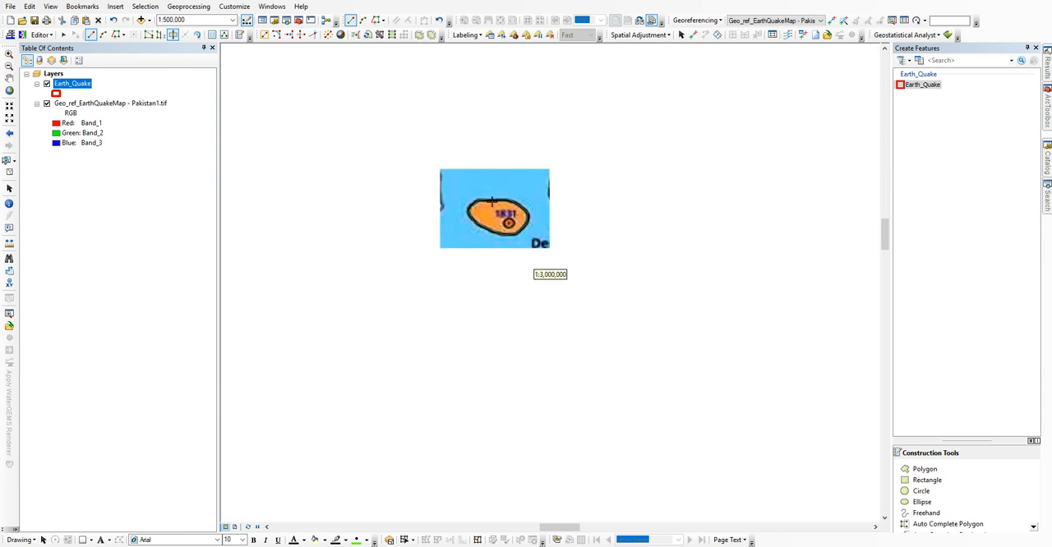
scroll(492, 200, down, 2)
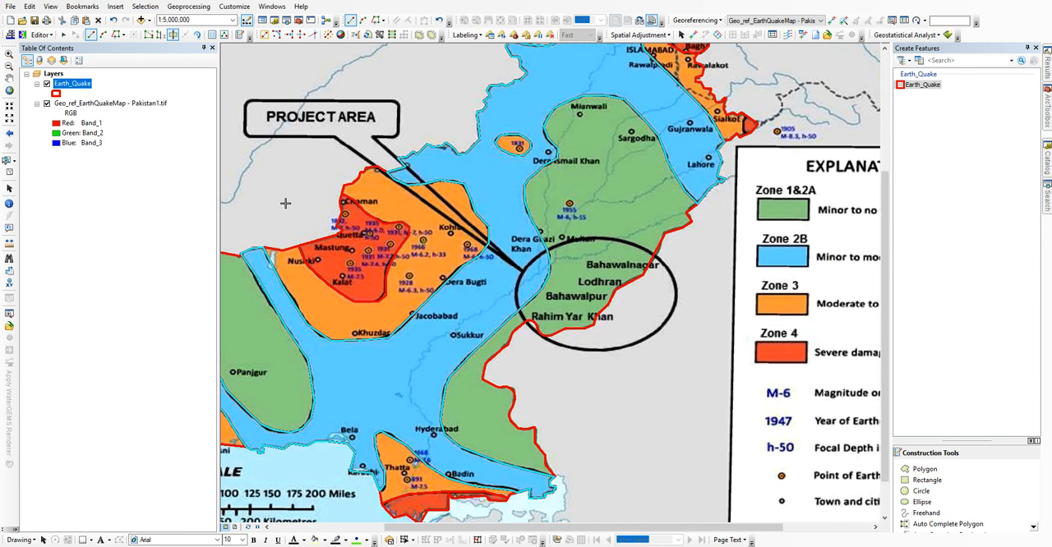
Step: Select the northern orange zone polygon and cut the small red zone east of Sialkot from it
click(483, 143)
drag(638, 82, 531, 249)
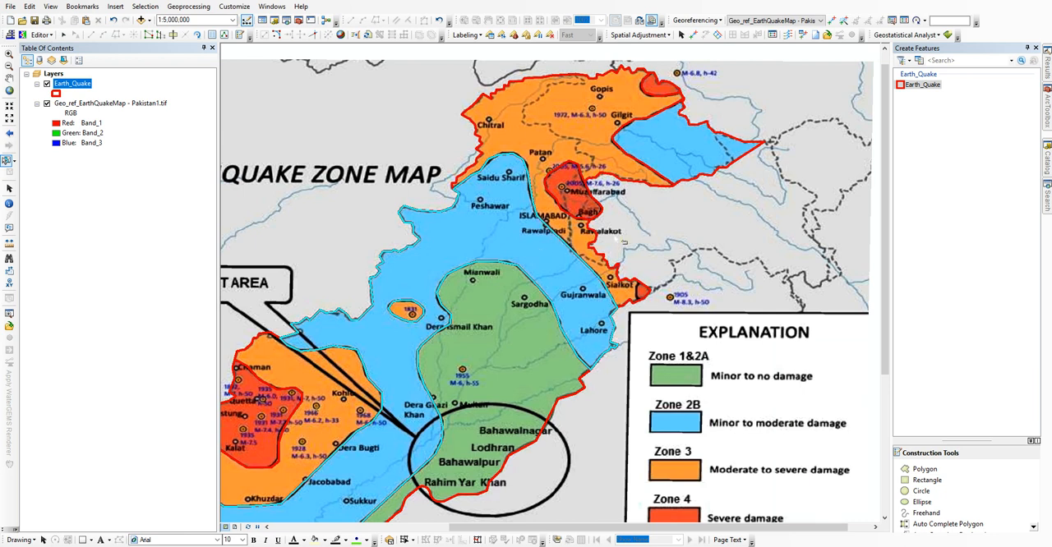
scroll(655, 299, up, 2)
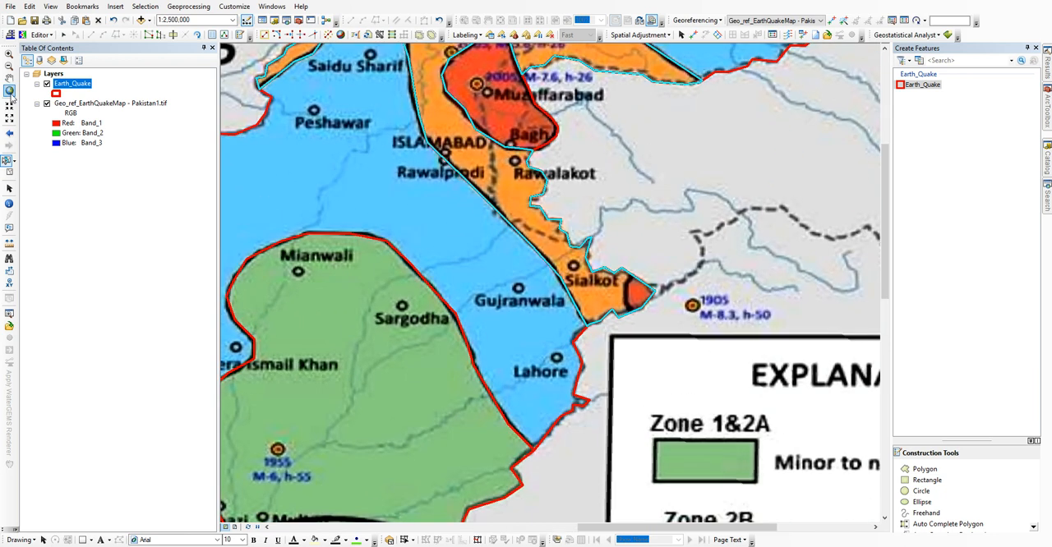
scroll(679, 265, up, 1)
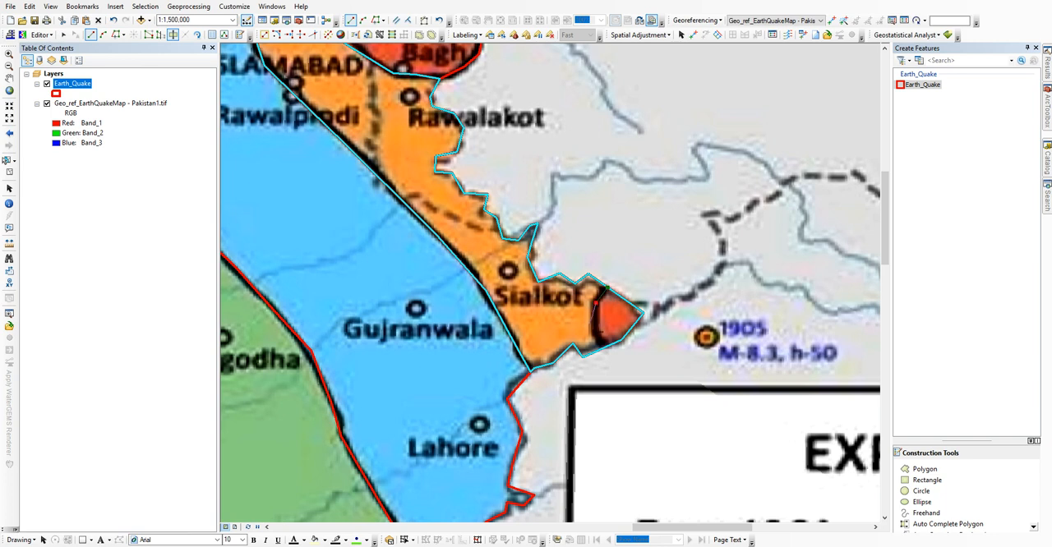
scroll(613, 369, down, 2)
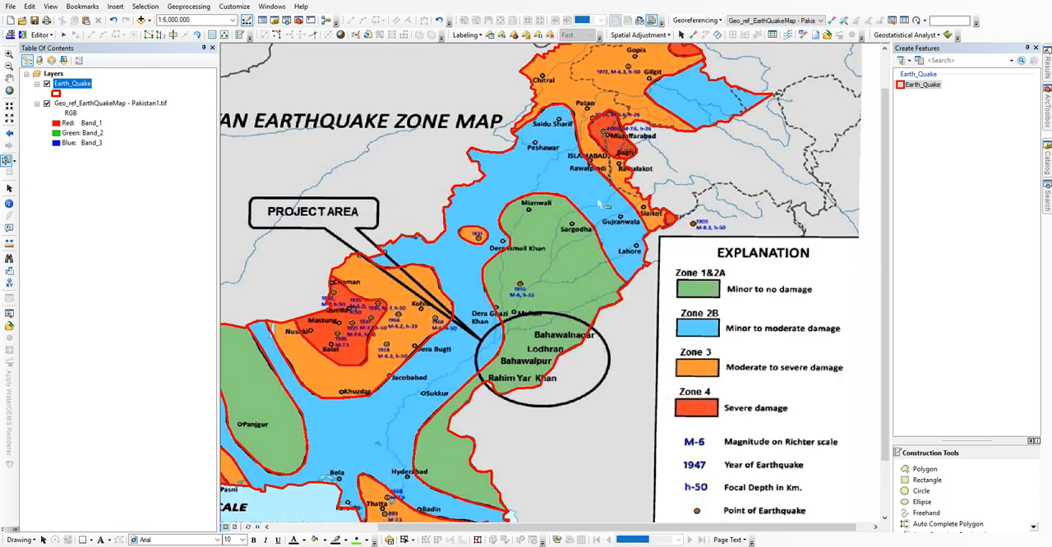
Step: Review the cut zone polygons across the whole map and select the northern orange zone polygon
drag(475, 331, 584, 215)
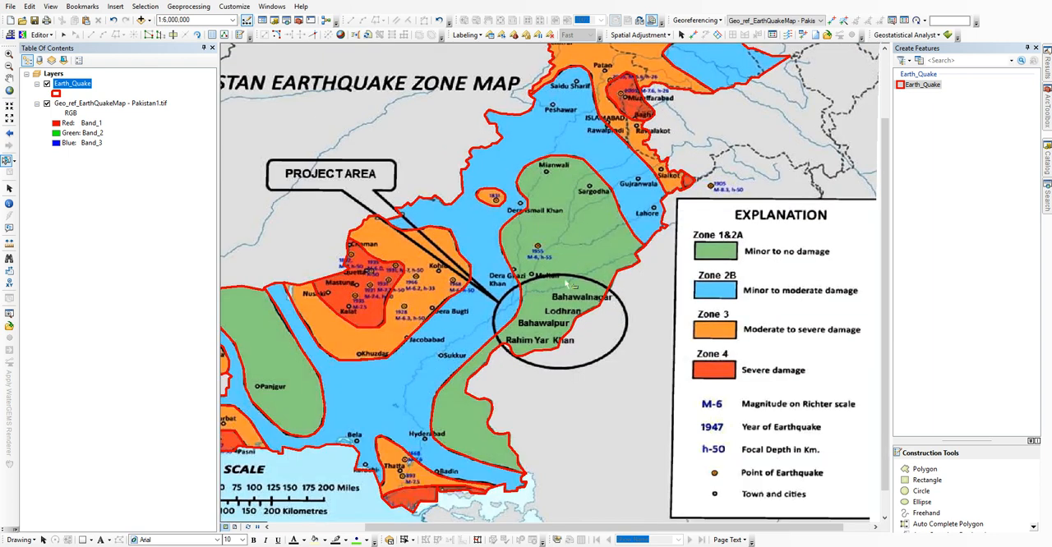
scroll(568, 283, down, 1)
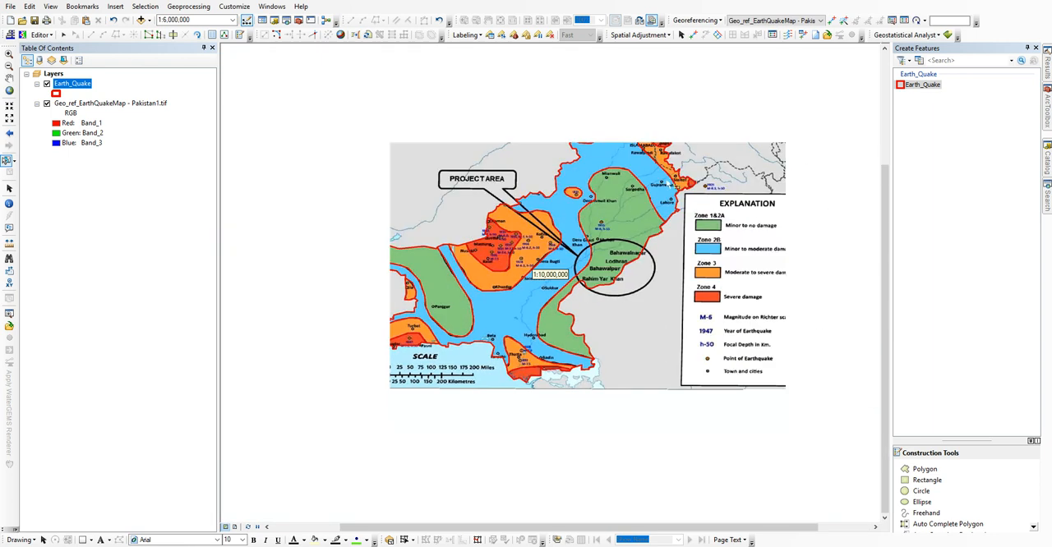
click(667, 99)
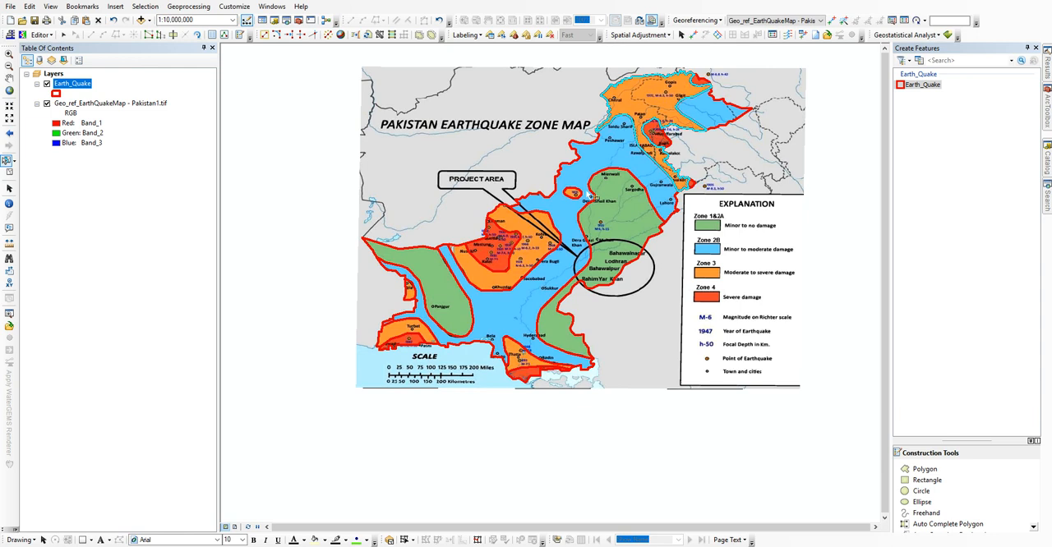
Step: Add the remaining orange zone polygons across the map to the selection
click(534, 272)
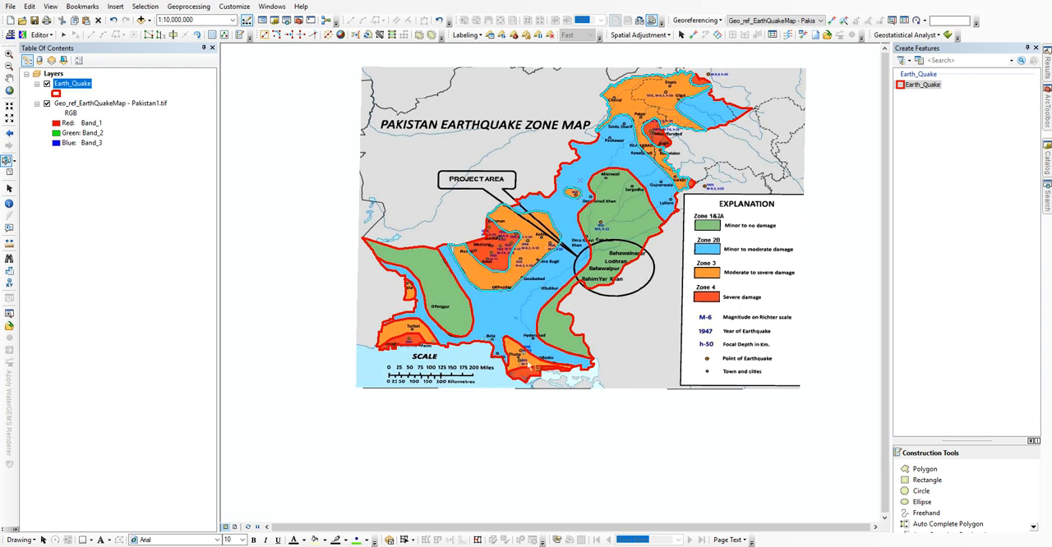
click(411, 334)
drag(517, 163, 484, 194)
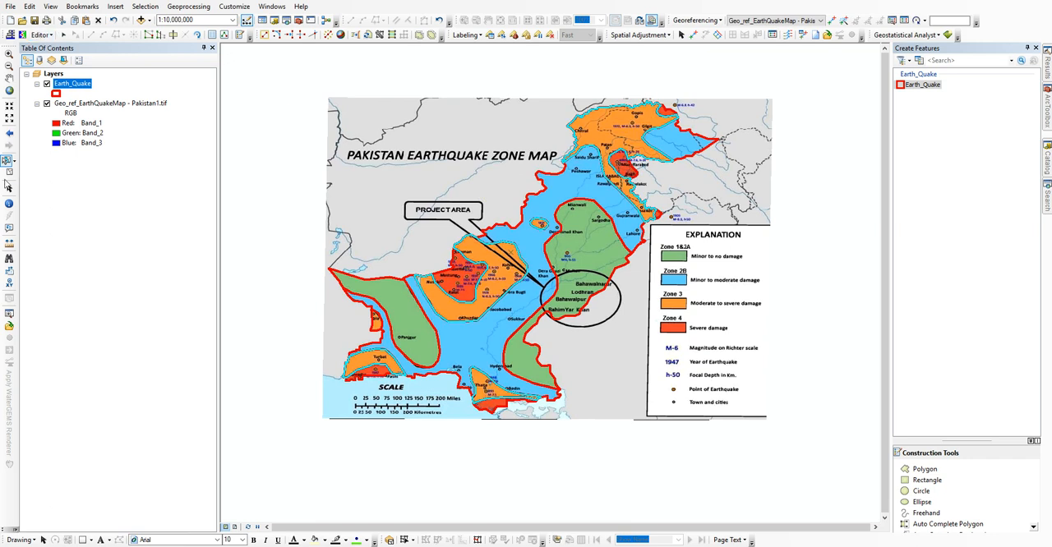
Step: Open the Earth_Quake attribute table and select all of its polygon records
click(8, 187)
right_click(76, 85)
click(100, 115)
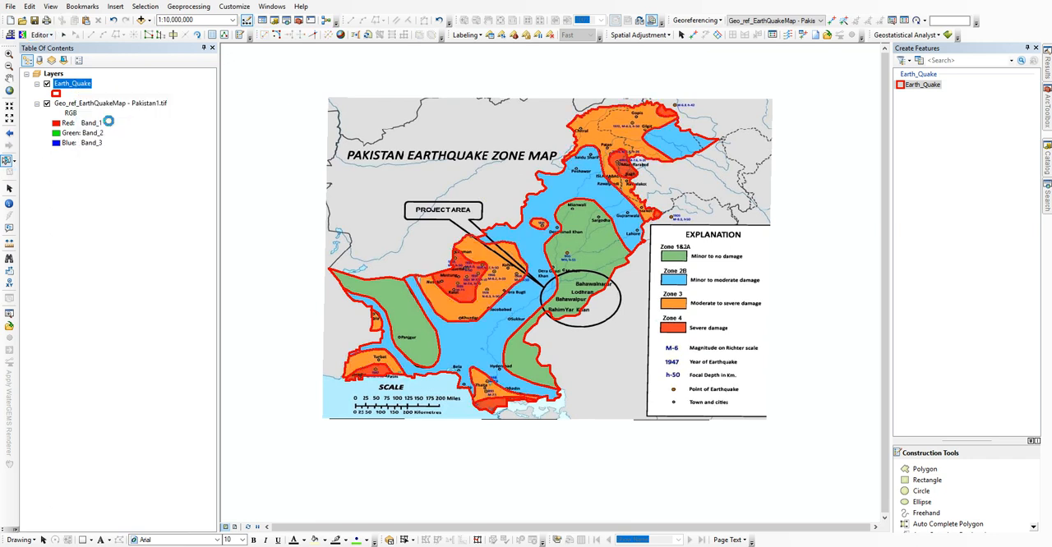
drag(171, 74, 167, 205)
Step: Open a blank Notepad window and place it beside the attribute table records
key(super+r)
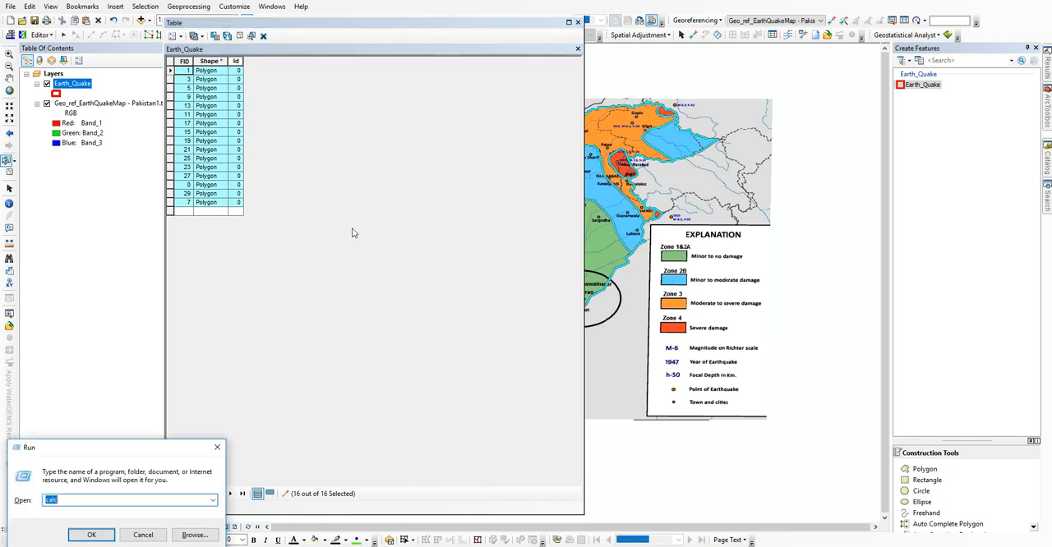
text(notepad)
key(Return)
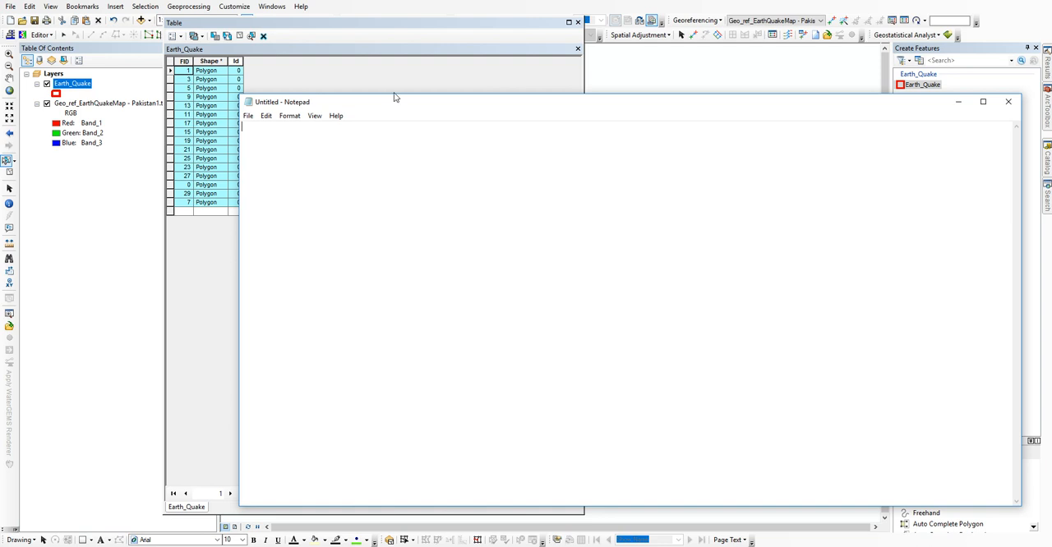
drag(387, 102, 430, 51)
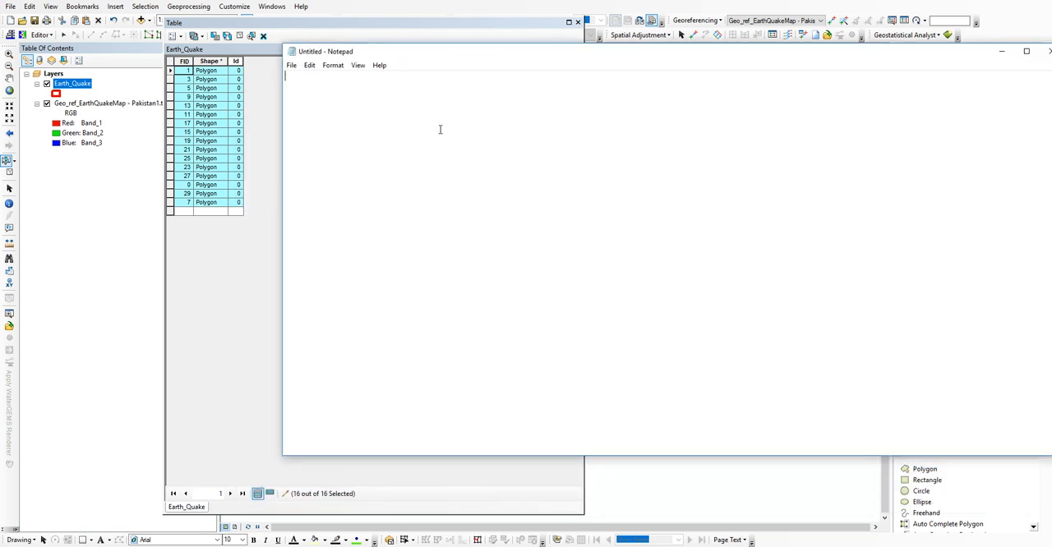
Step: Write "These are total 16 features, we have to be shrink down these numbers upto four using merge command in editor window. so......"
text(These are total 16 feature )
text(, we have to)
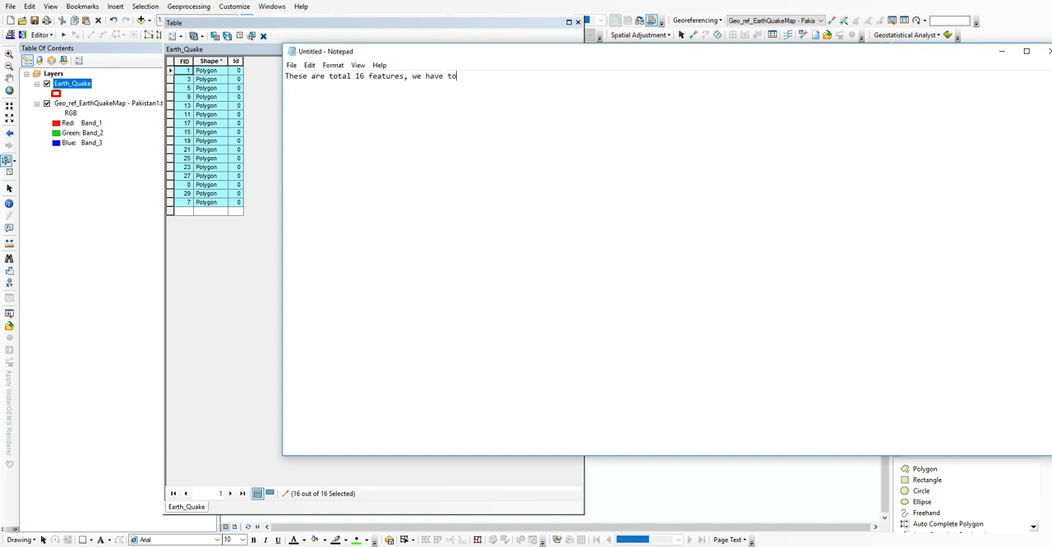
text( be shrink down these numbers upto four using m)
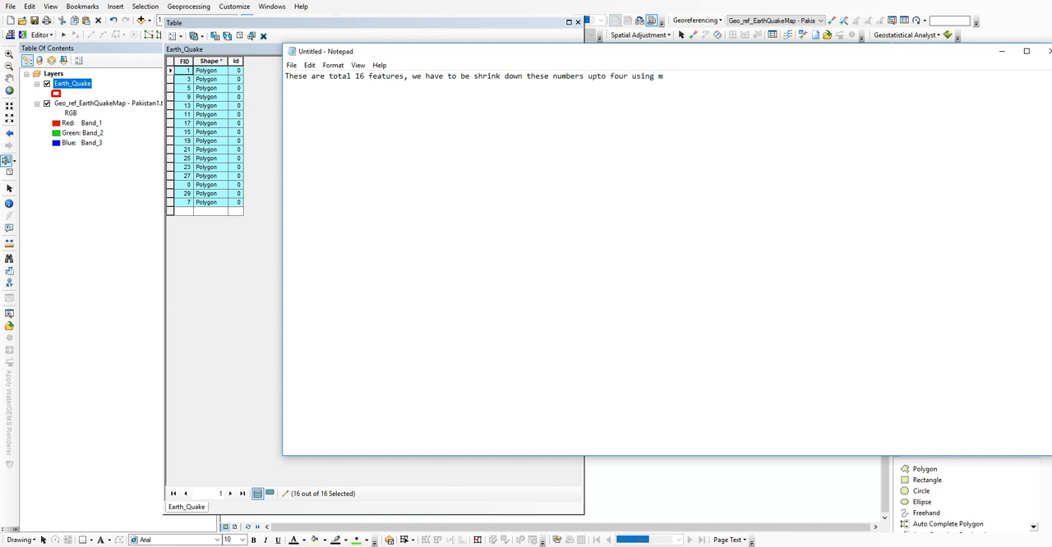
text(erge command in d)
text(ditor window. so......)
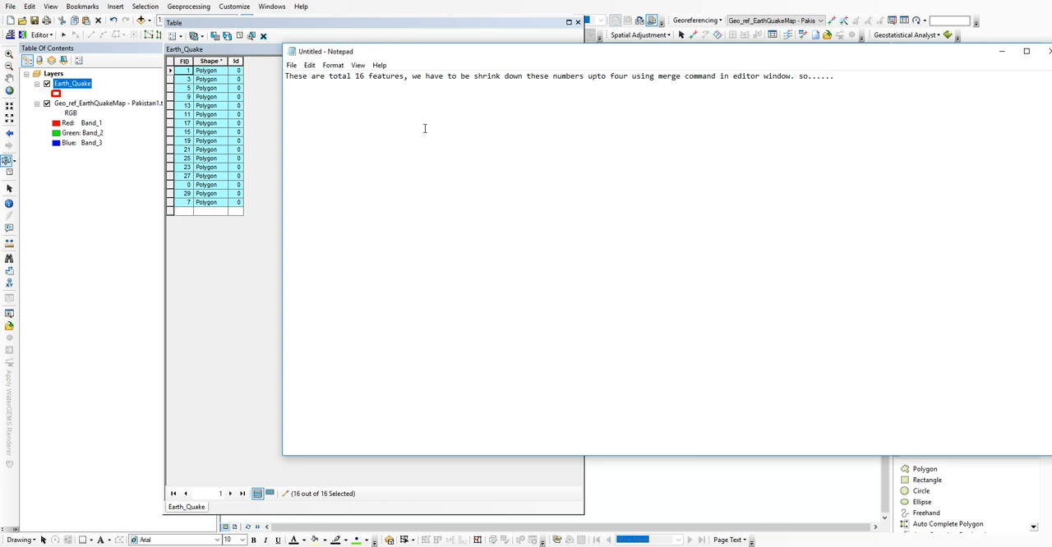
Step: Close the attribute table in ArcMap and add "Select the features using select window tool of same color like ...." to the Notepad note
key(alt+Tab)
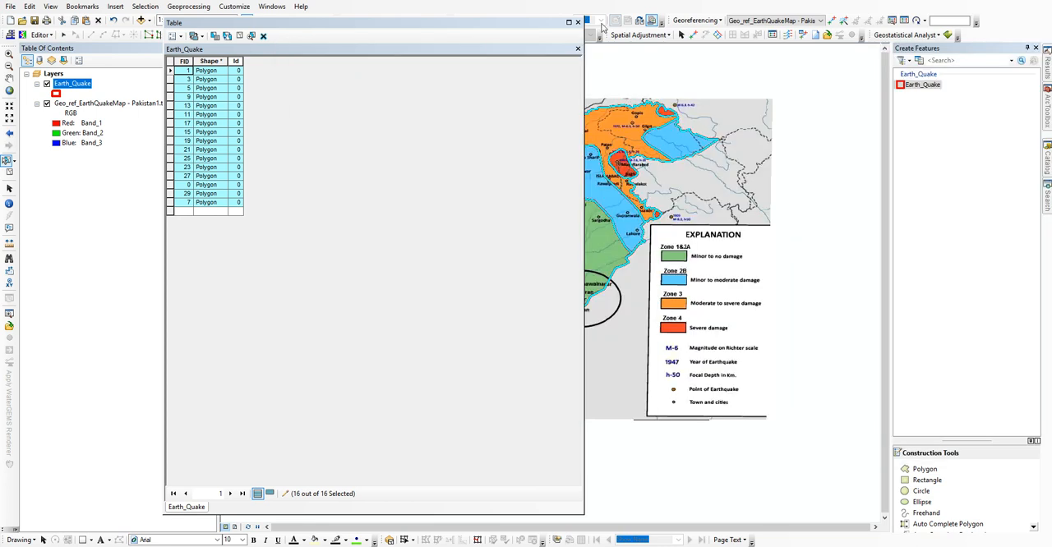
click(579, 22)
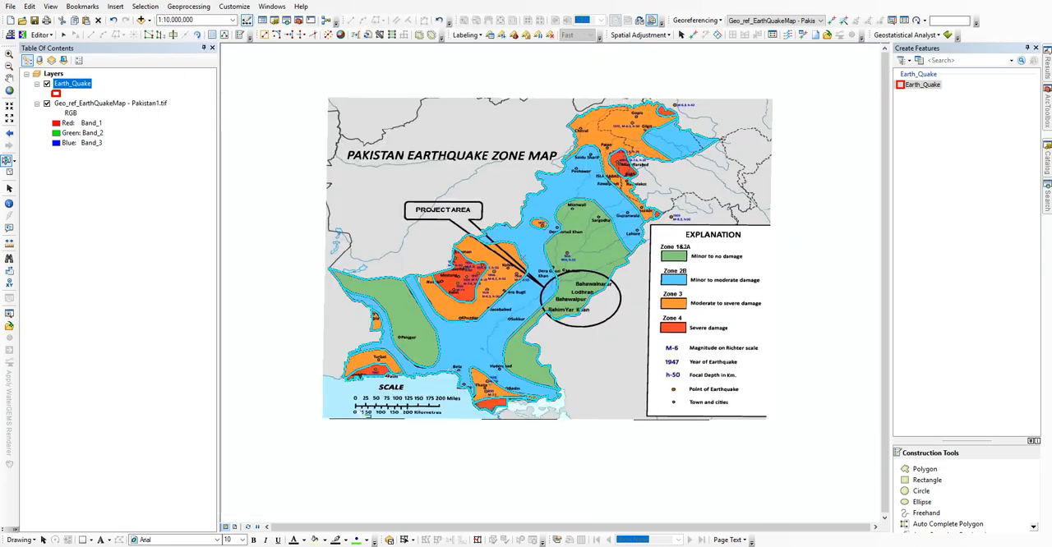
key(alt+Tab)
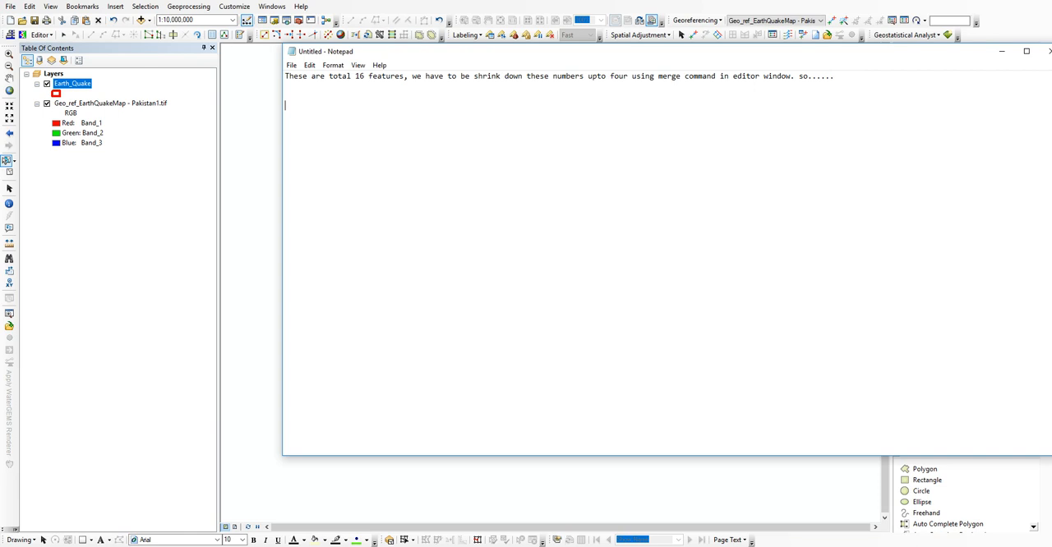
text(Select the features using sel)
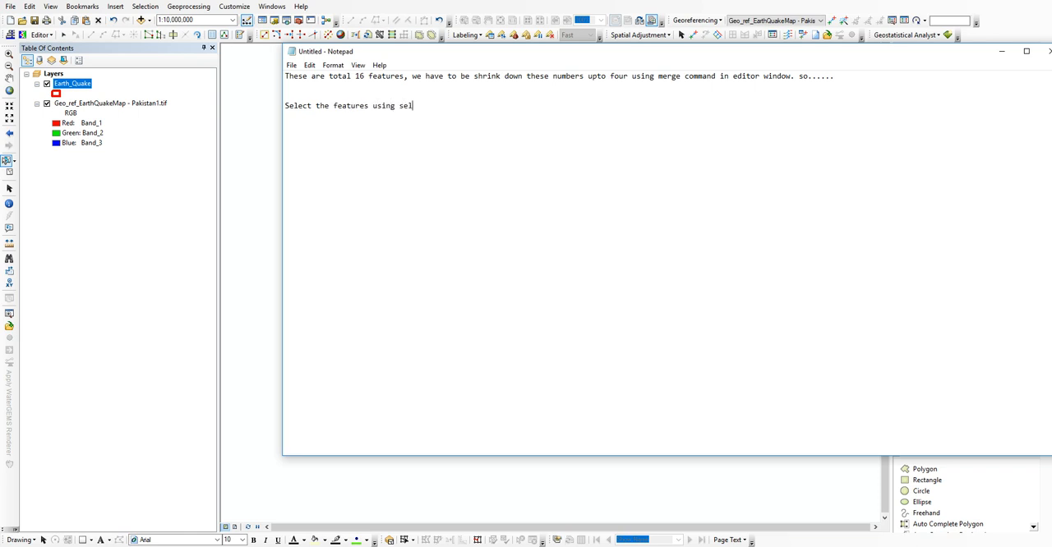
text(ect window tool of same color like ....)
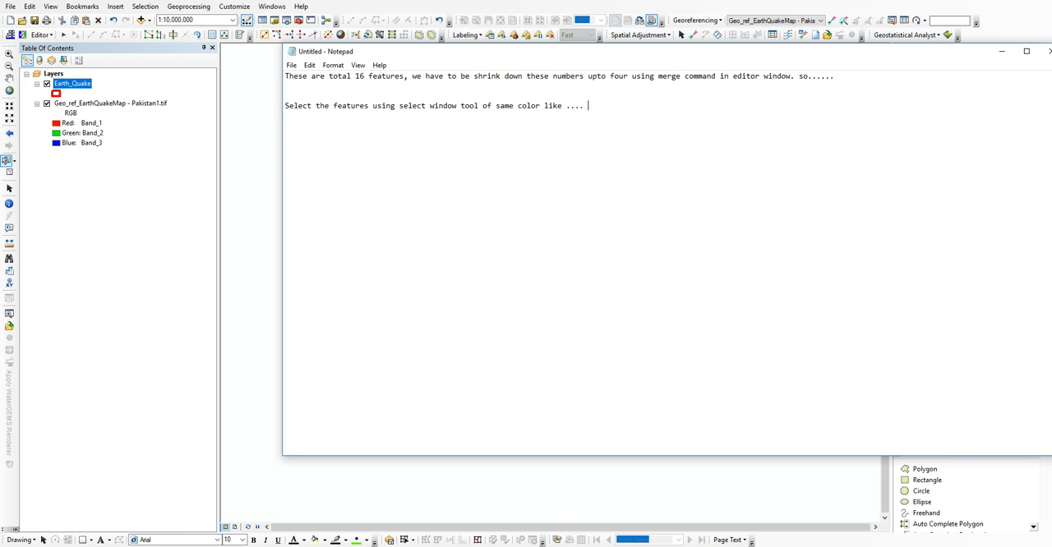
Step: Switch to ArcMap, select all the orange Zone 3 polygons and merge them into one feature
key(alt+Tab)
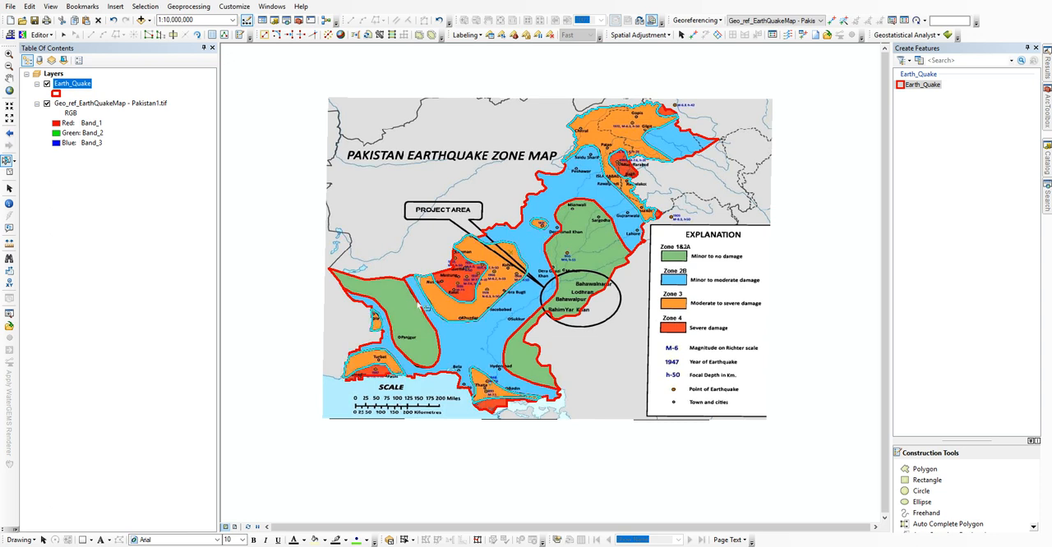
click(41, 34)
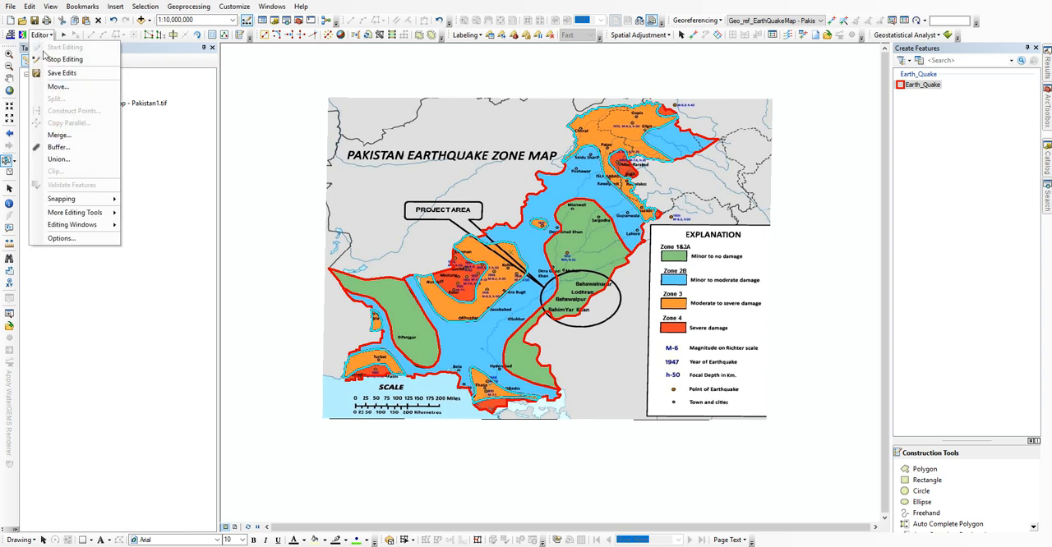
click(57, 134)
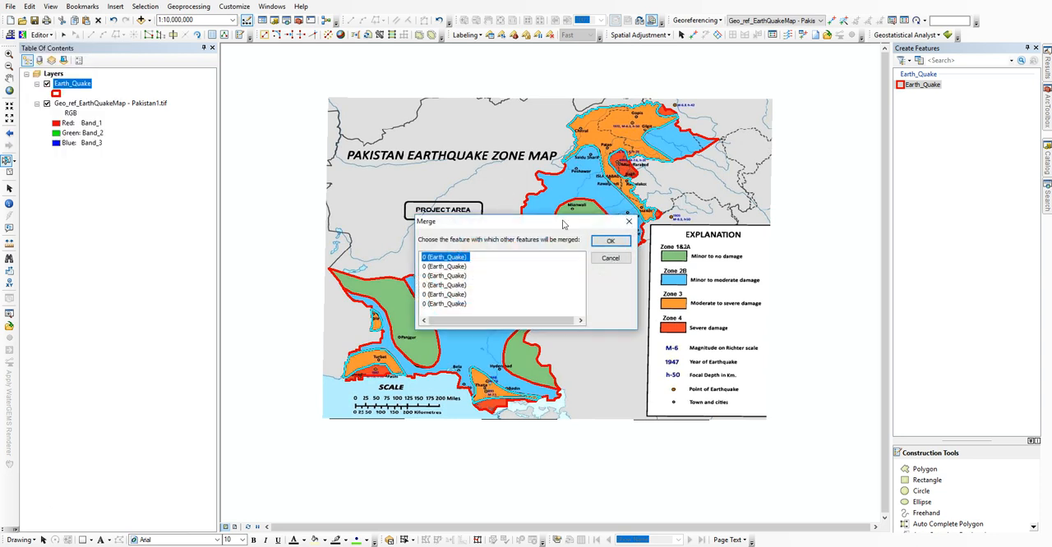
click(614, 249)
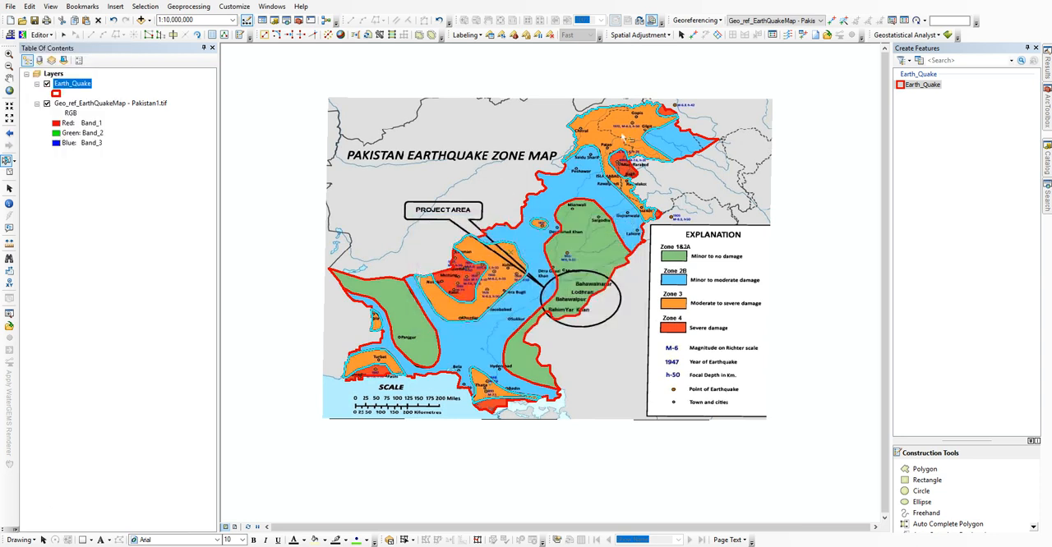
Step: Switch to Notepad and add "Now im clicking on just one feature and other features automatically selected ,,,,, i.e. these features have been merged."
click(314, 546)
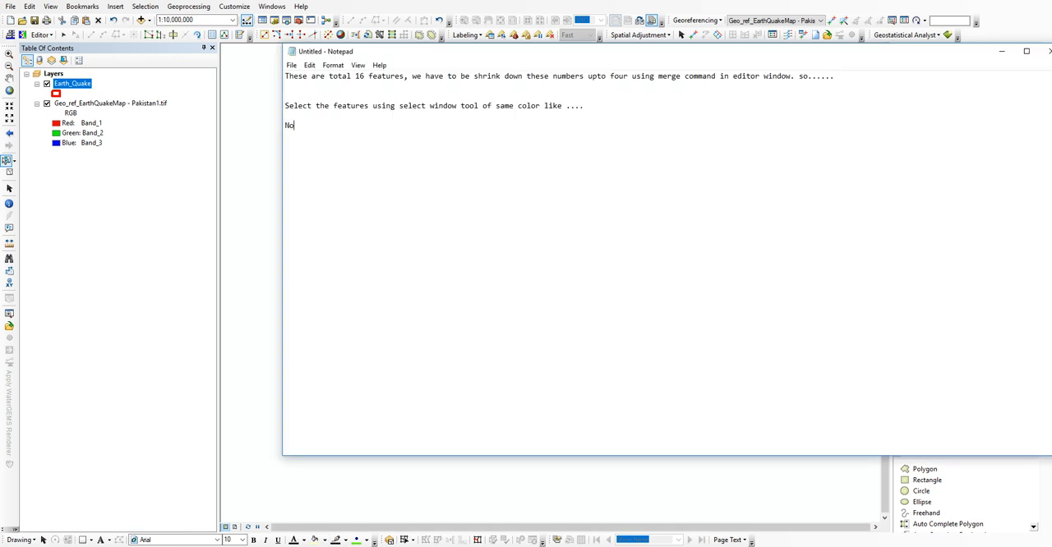
text(Nw)
key(BackSpace)
text(ow im clicking on just one seure and other feat)
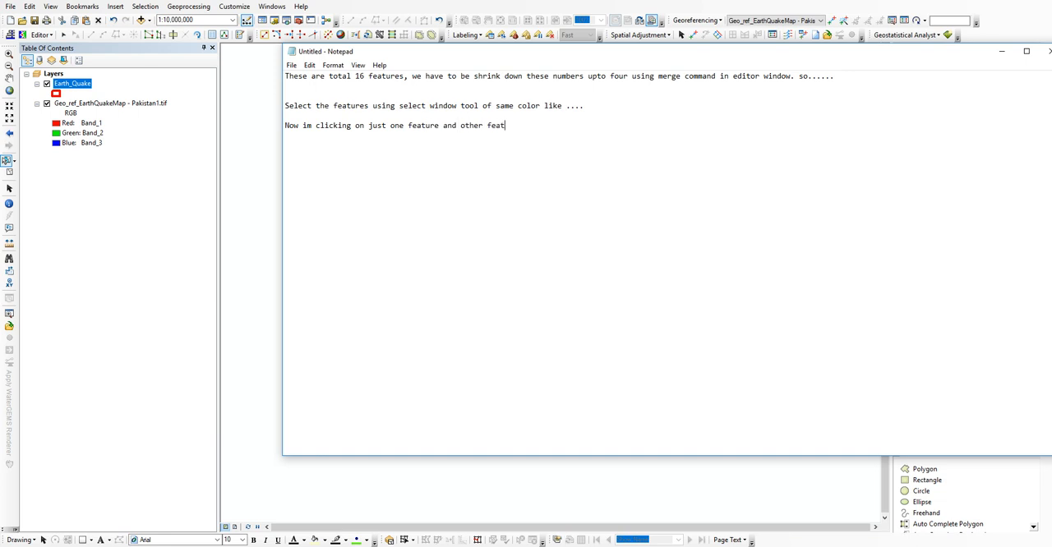
text(ures automatically selected ,,,,, ie)
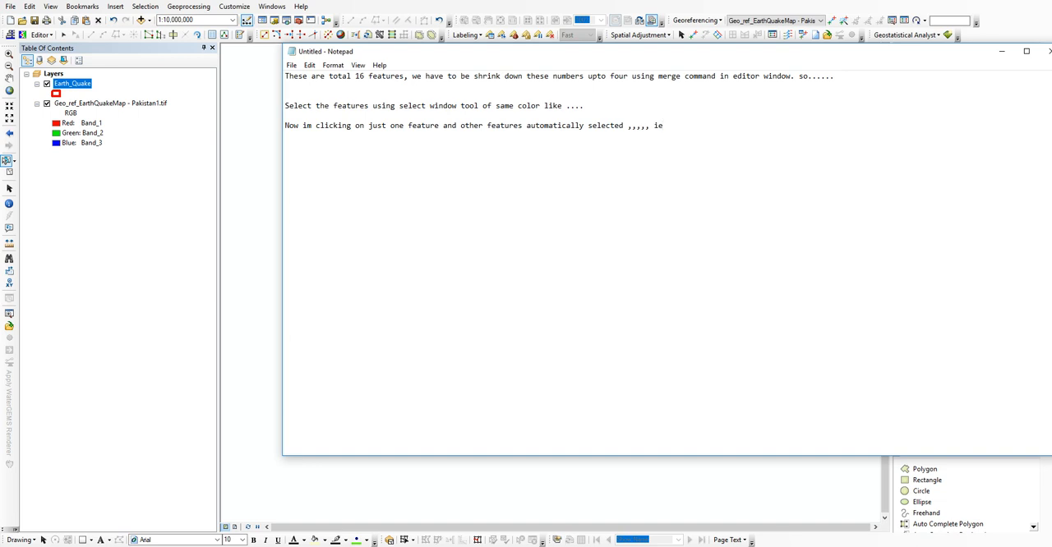
key(BackSpace)
text(.e. these features have been merged.)
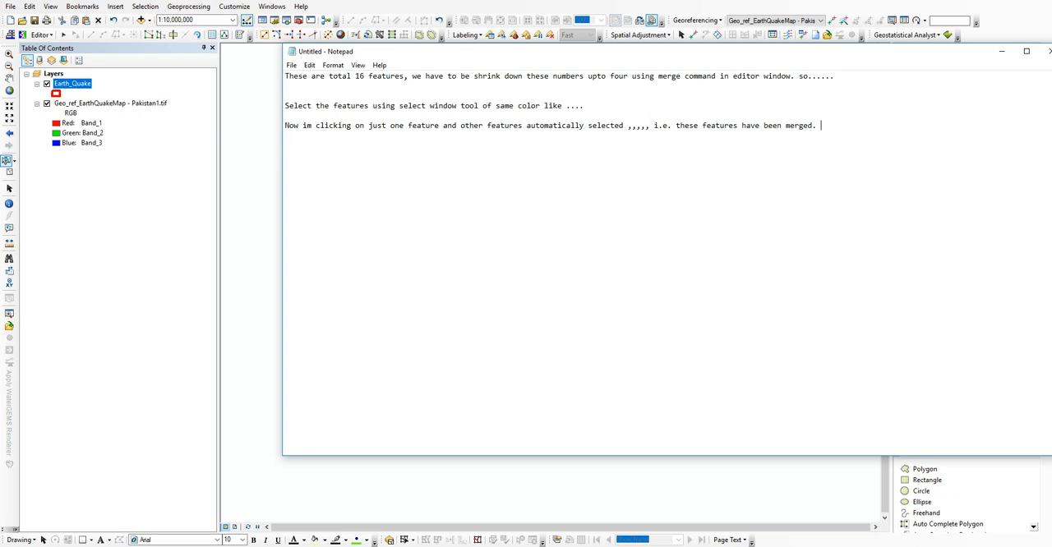
Step: Check the selected orange zones in ArcMap, add "One more time ." to the Notepad note and return to the map
key(alt+Tab)
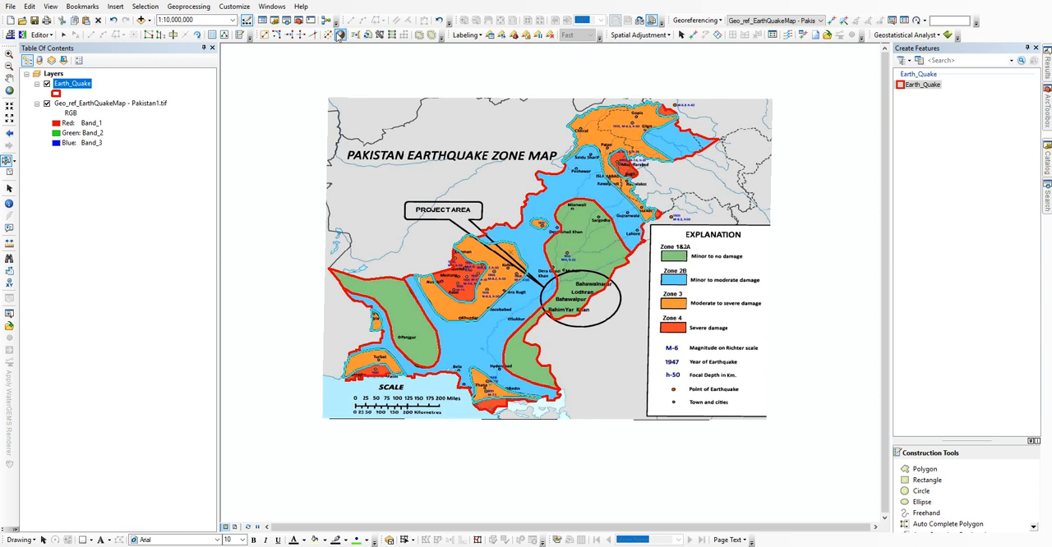
key(alt+Tab)
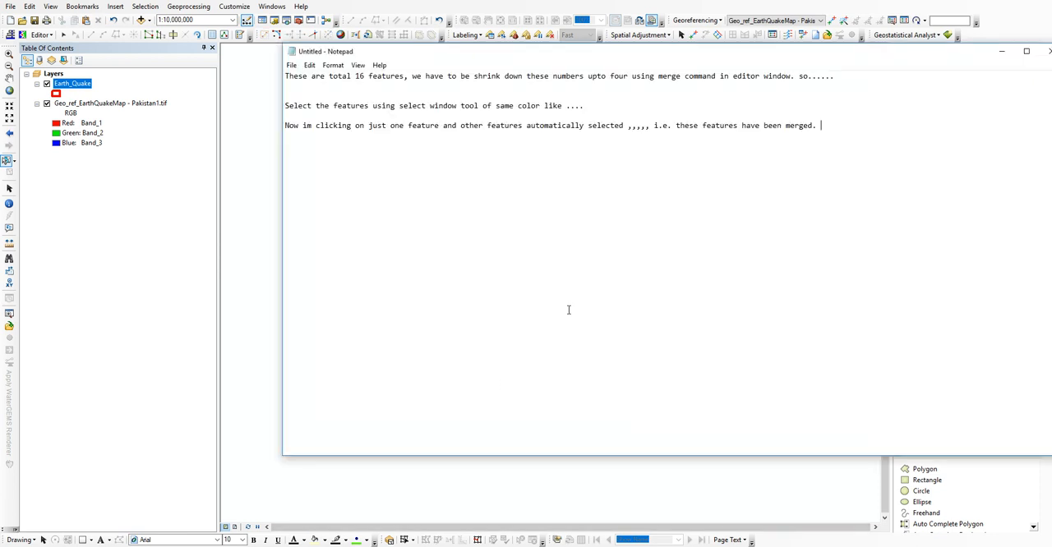
text(One more time ....)
key(alt+Tab)
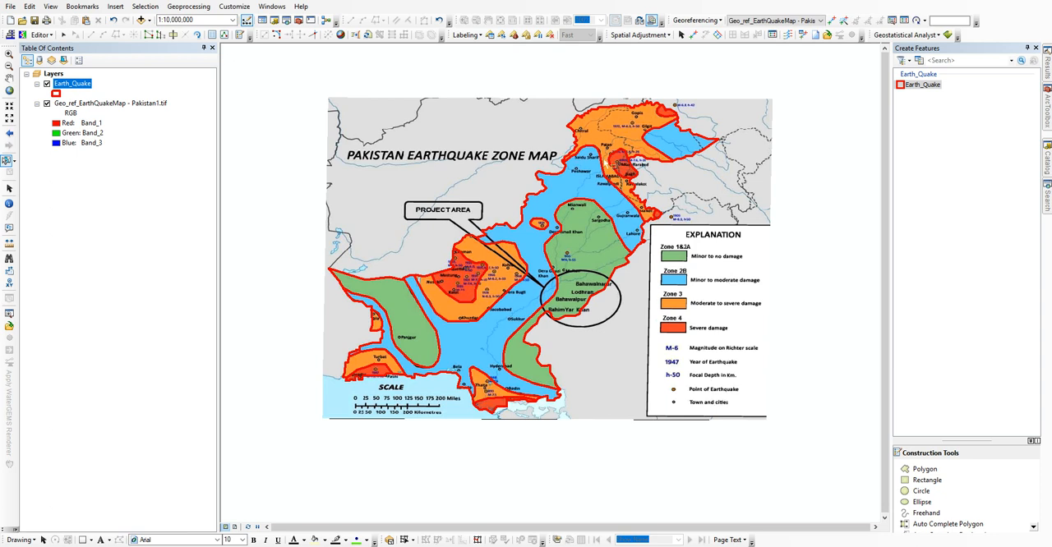
Step: Select the orange Zone 3 polygons one by one across the whole map and merge them into a single feature
shift+click(541, 234)
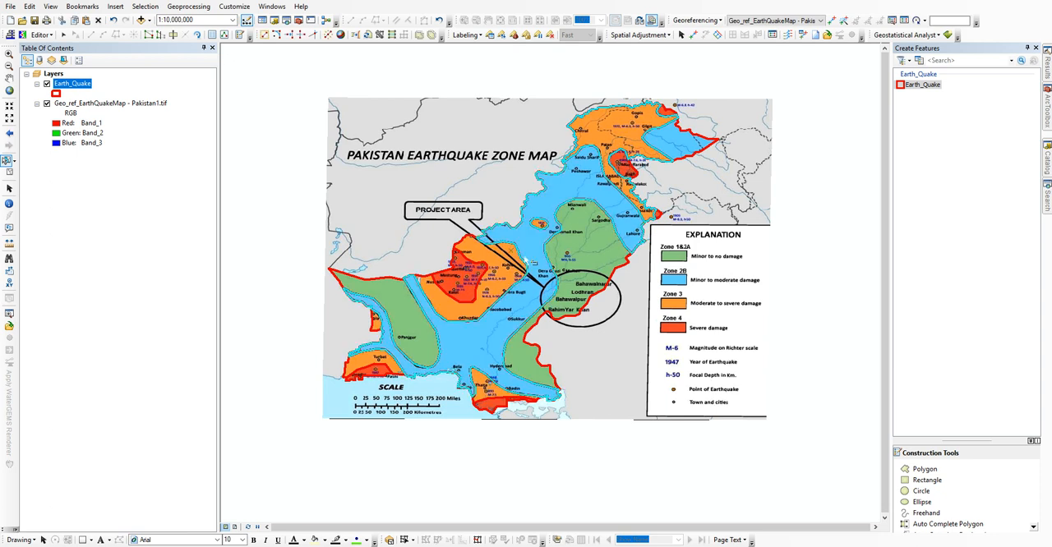
shift+click(573, 192)
shift+click(512, 275)
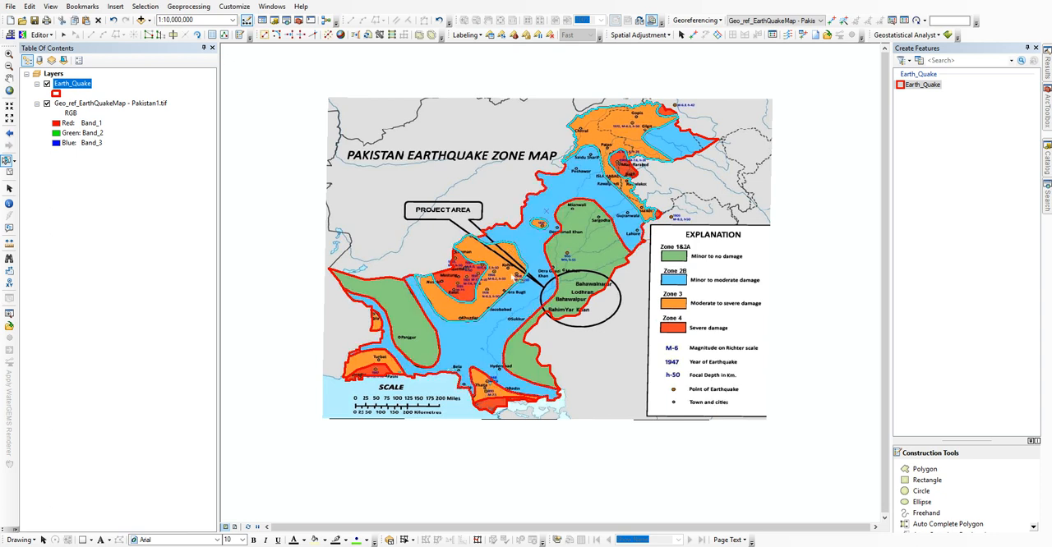
shift+click(378, 326)
shift+click(383, 360)
shift+click(495, 391)
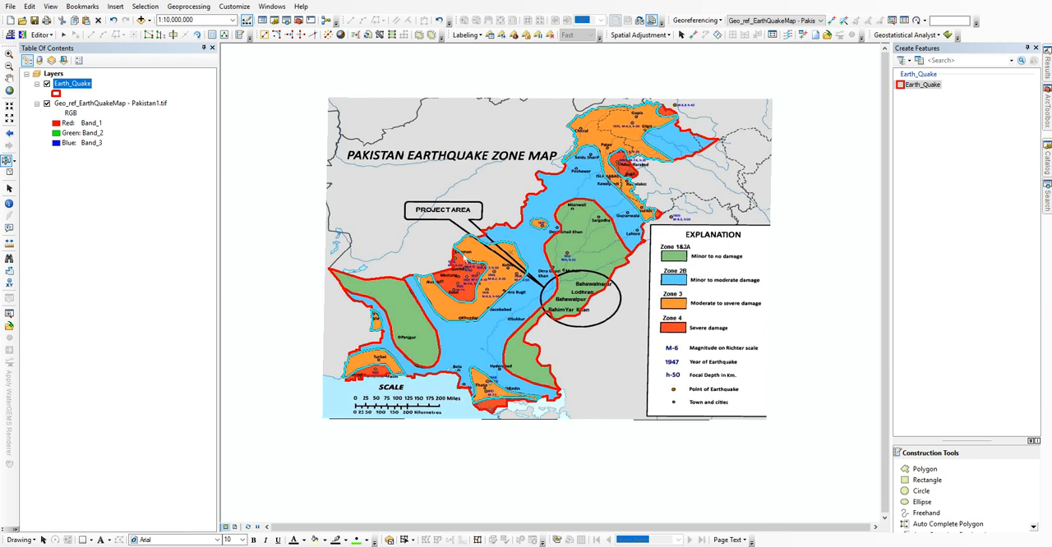
click(40, 34)
click(59, 135)
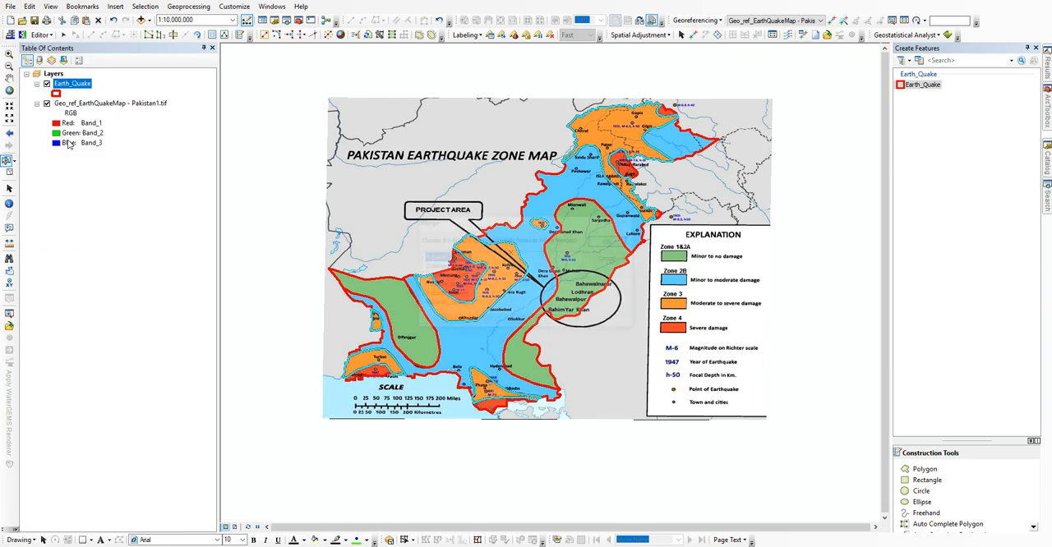
click(611, 243)
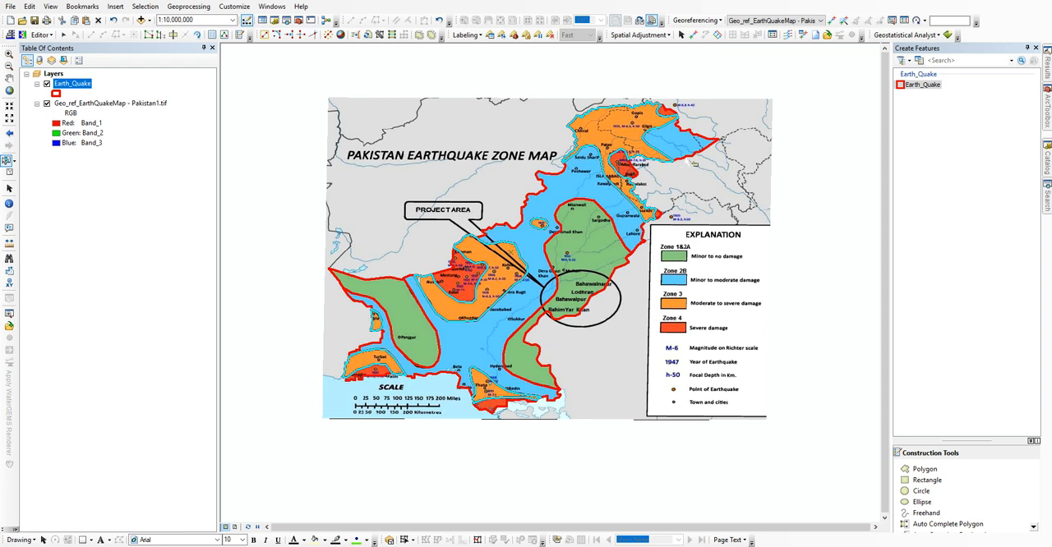
Step: Select the northeastern blue polygon and the large central blue polygon and merge them into one Zone 2B feature
click(695, 158)
click(588, 199)
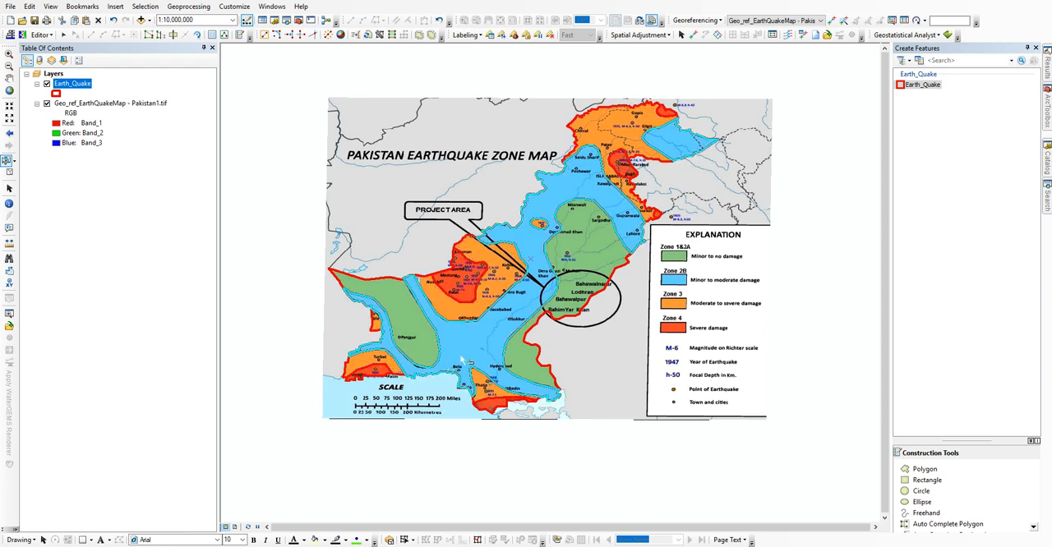
click(39, 34)
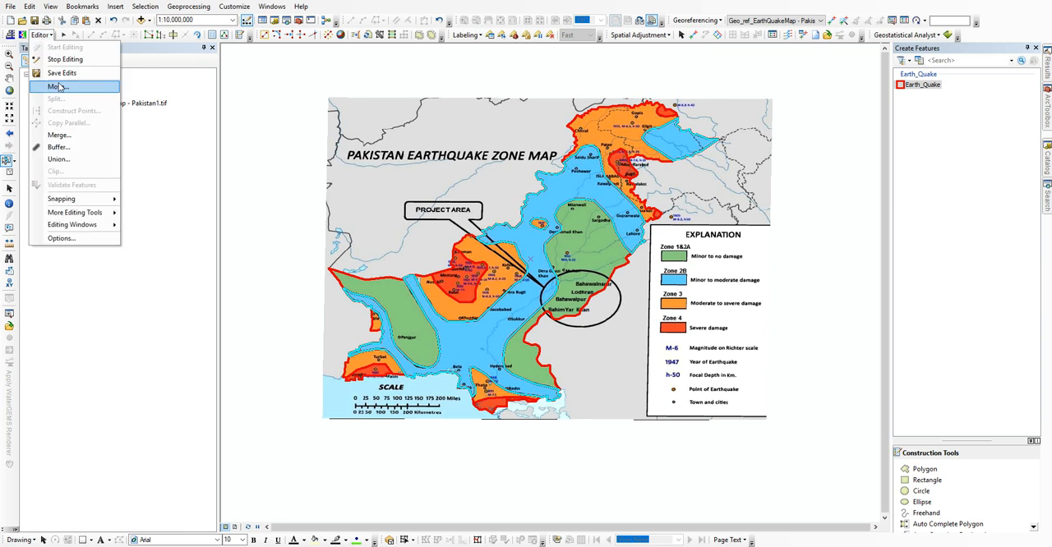
click(67, 135)
click(609, 241)
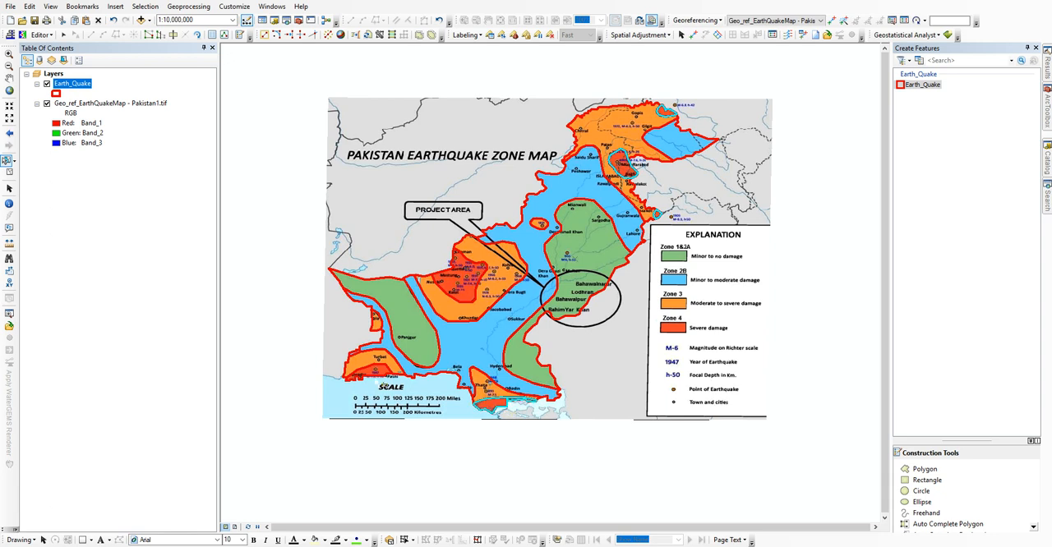
Step: Add the western red polygon to the selection and merge the red polygons into one Zone 4 feature
click(471, 296)
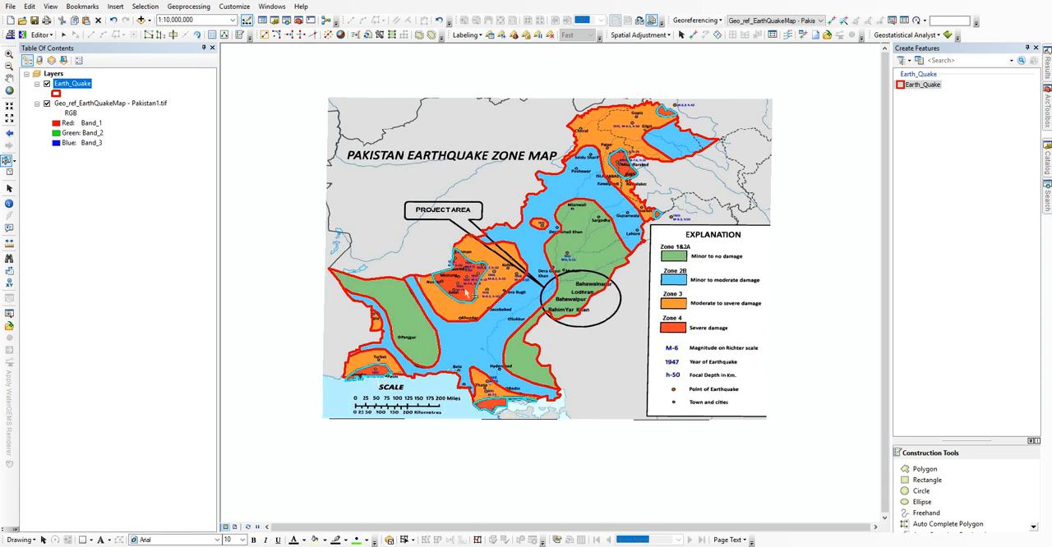
click(51, 34)
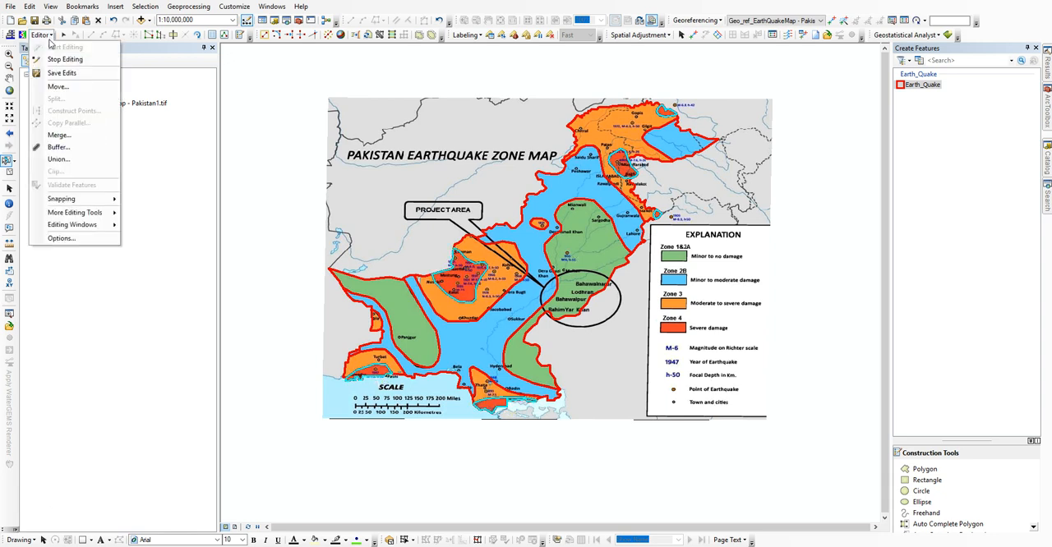
click(74, 134)
Step: Select the green polygons in the east and southwest and merge them into a single Zone 1&2A feature
click(611, 241)
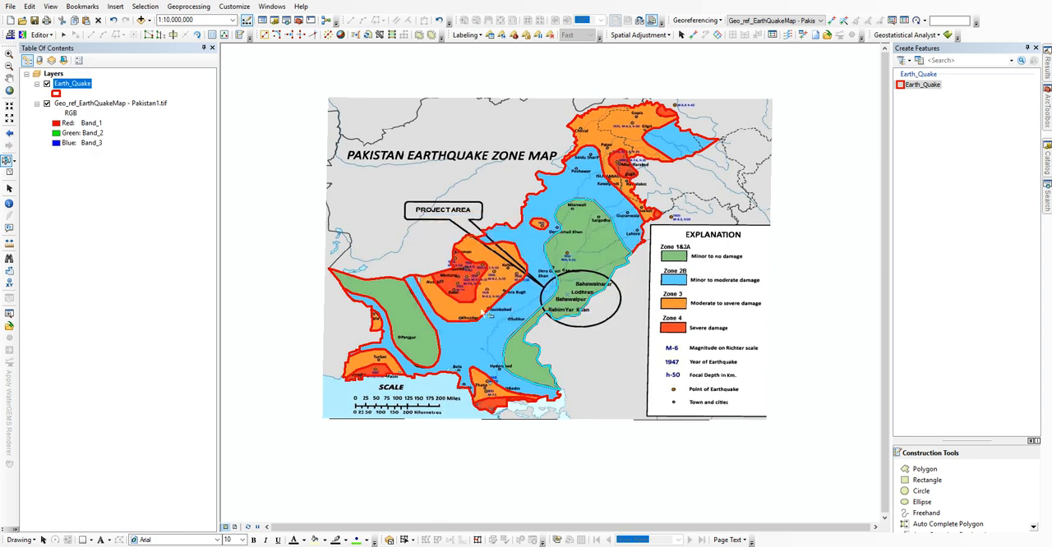
click(41, 34)
click(69, 132)
click(607, 241)
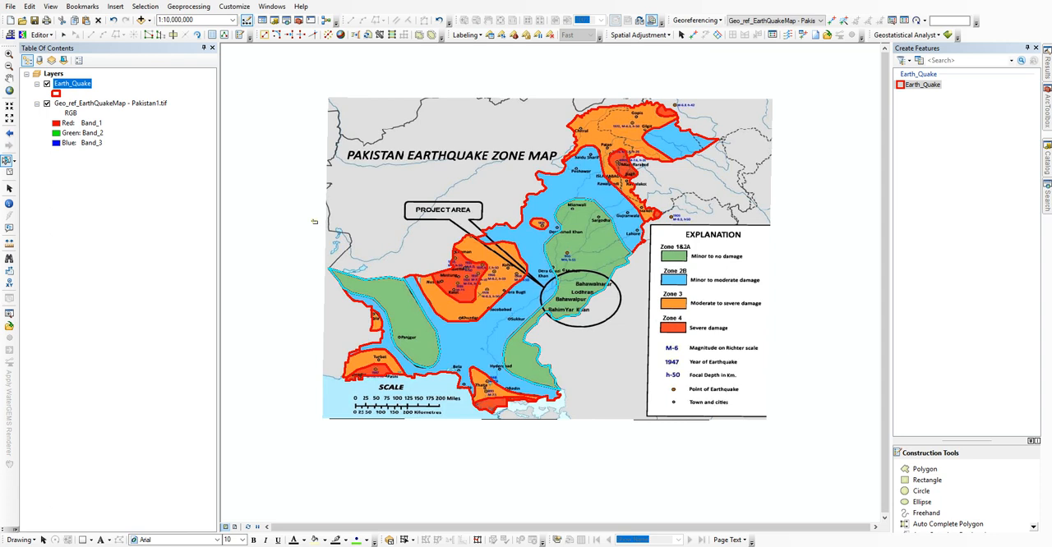
Step: Check the Earth_Quake attribute table, then add "Yes we have only four features / geometries right now" to the Notepad note and return to ArcMap
right_click(71, 88)
click(115, 112)
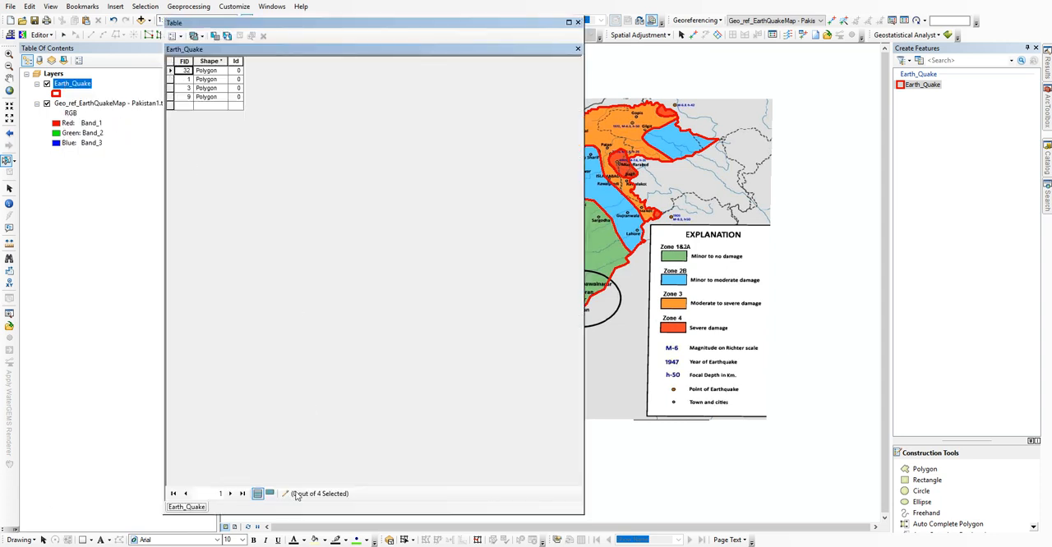
key(alt+Tab)
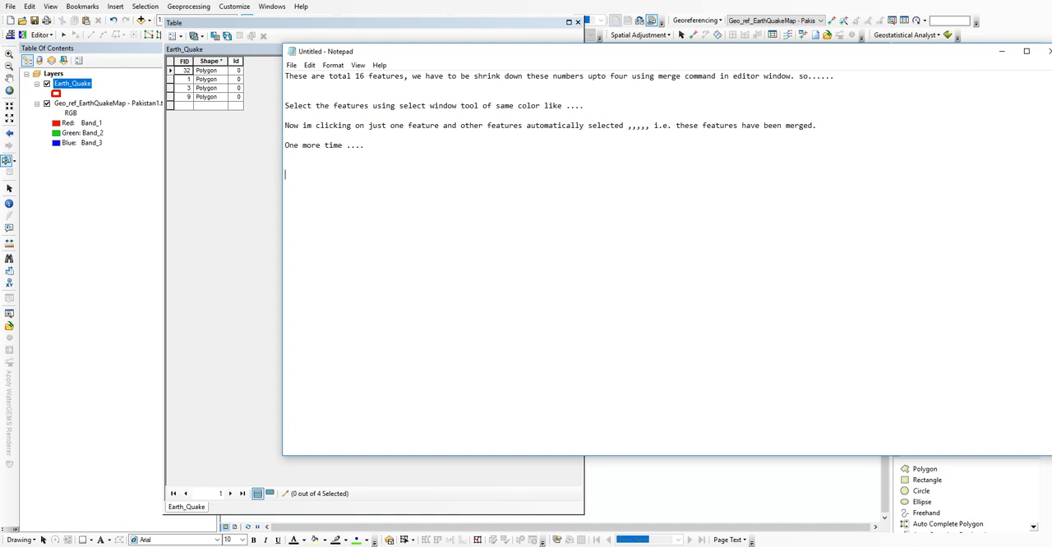
text(Yes we have only four feature)
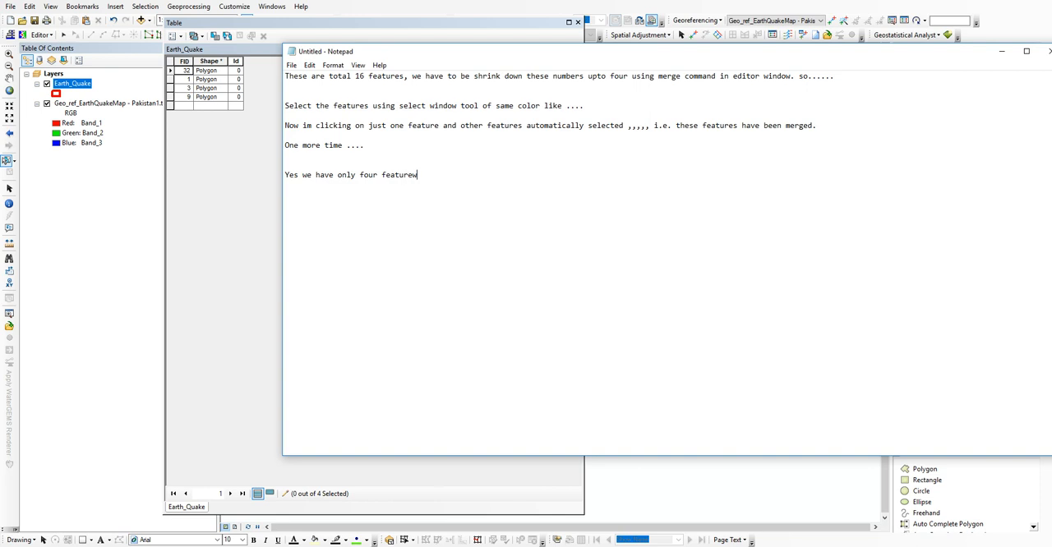
text(s / geometries right now ....)
click(210, 155)
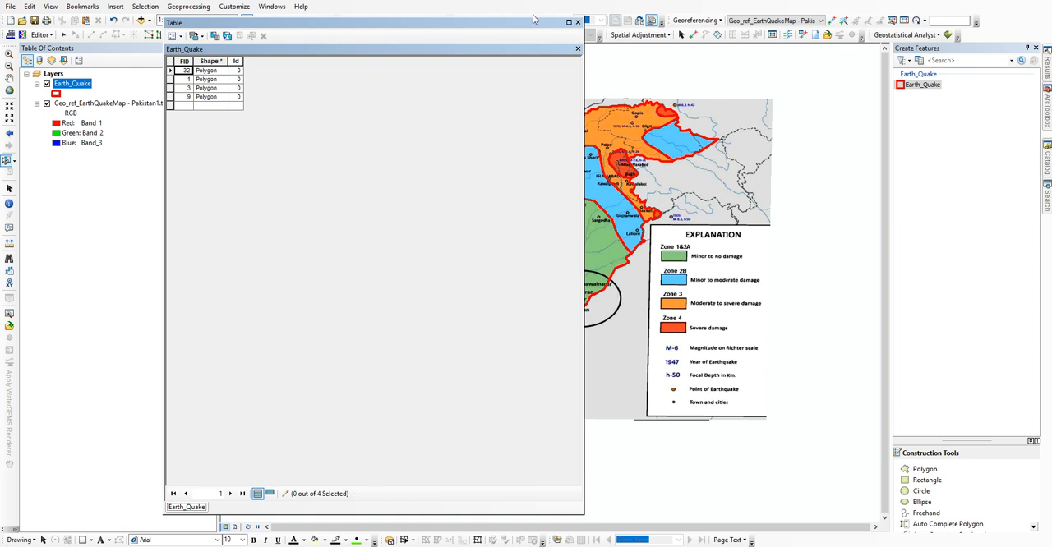
Step: Close the Earth_Quake attribute table, review its records once more and close it again
click(577, 23)
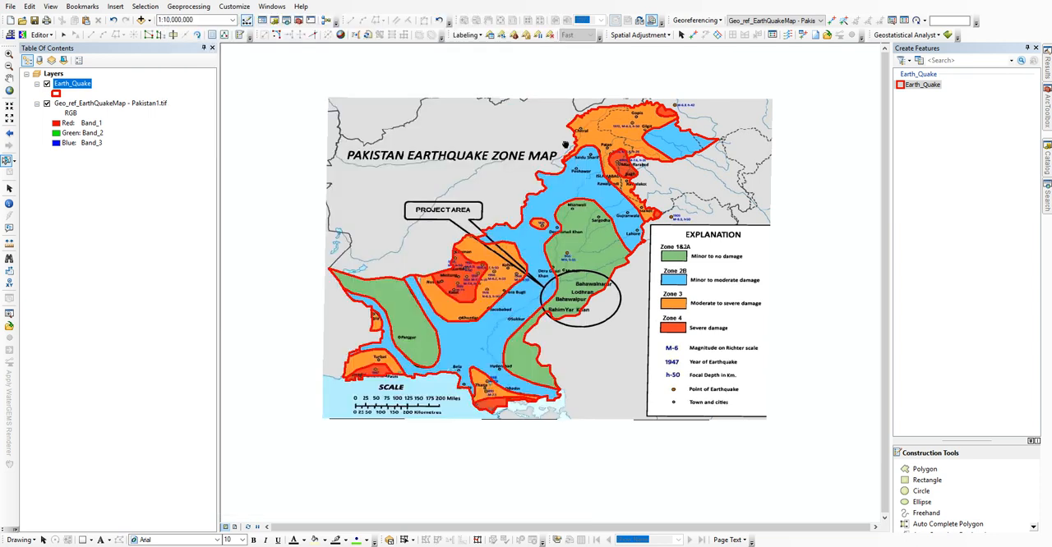
right_click(78, 83)
click(110, 113)
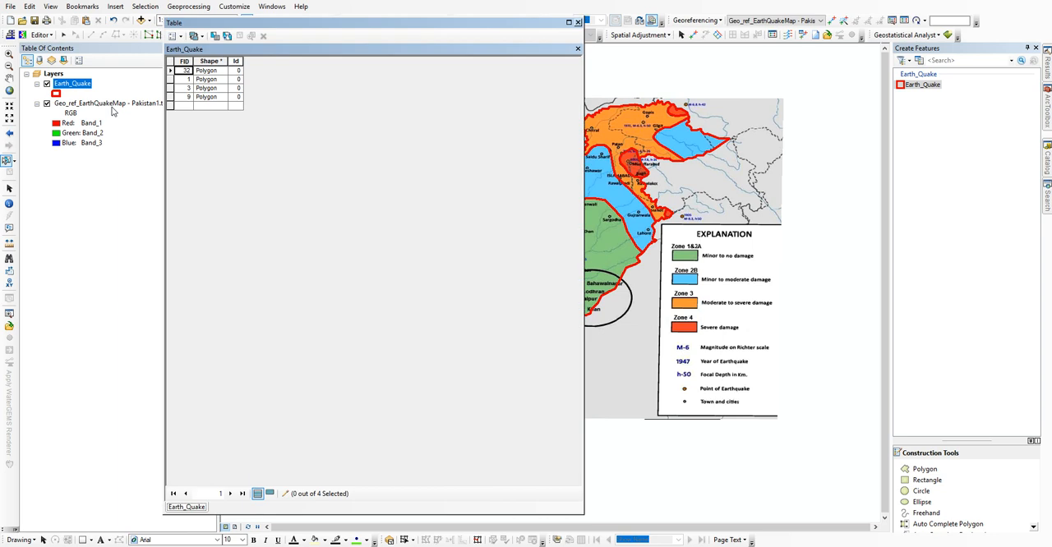
click(577, 22)
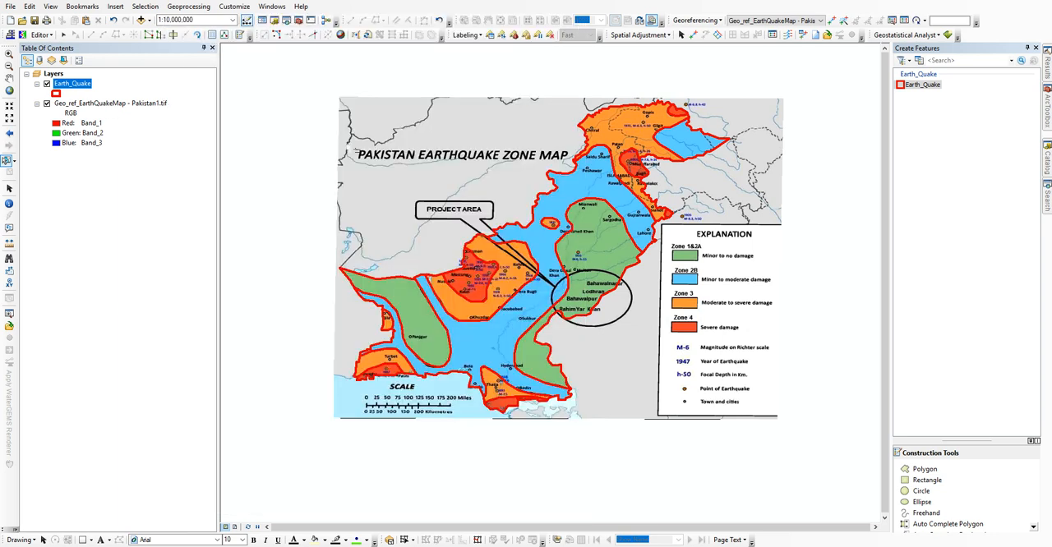
Step: Save the merge edits and stop the editing session
click(52, 35)
click(61, 73)
click(51, 36)
click(52, 60)
Step: Add a Text field named Zone to the Earth_Quake attribute table, entering a custom field length
right_click(72, 83)
click(110, 113)
click(175, 36)
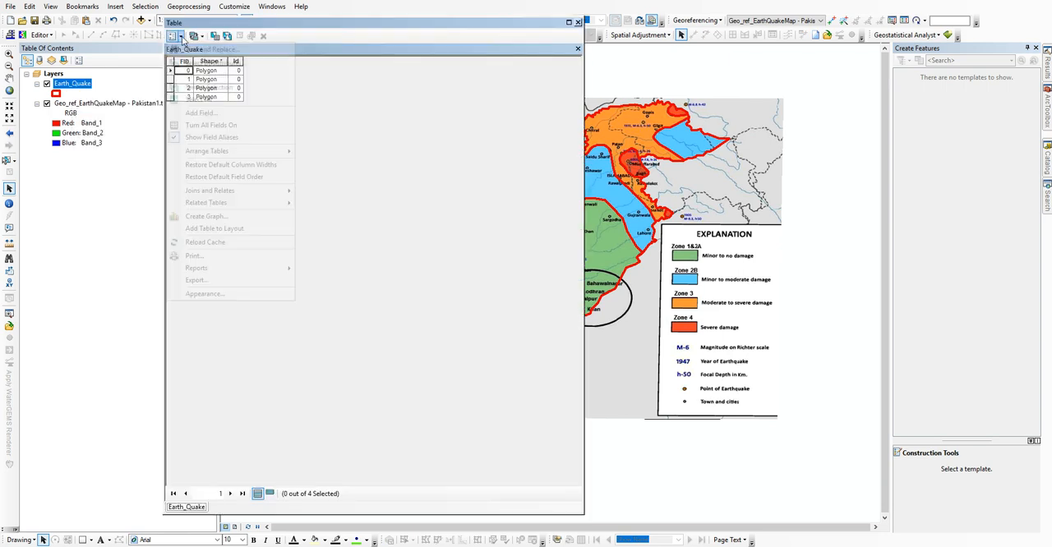
click(197, 110)
text(Zone)
click(542, 236)
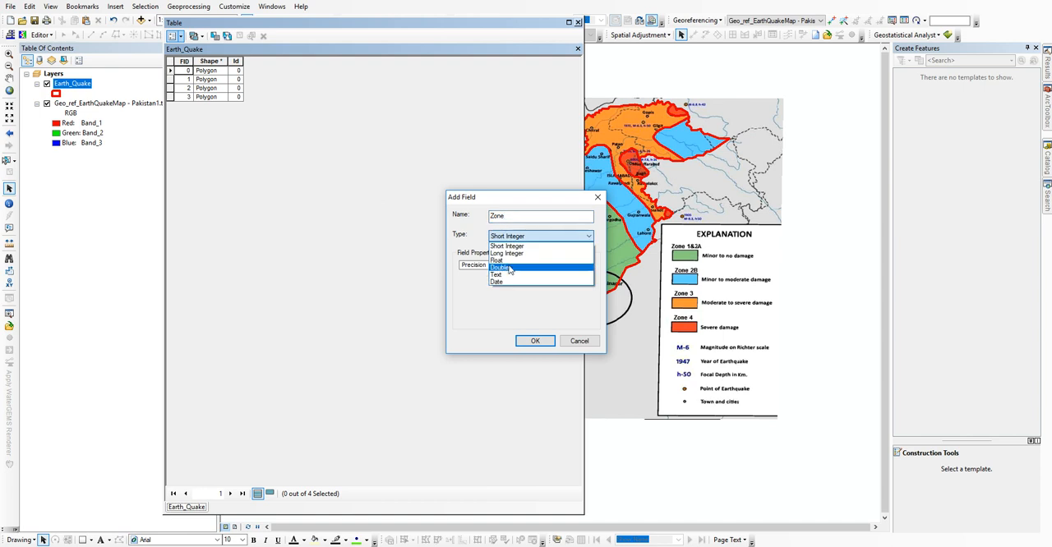
click(517, 272)
click(555, 271)
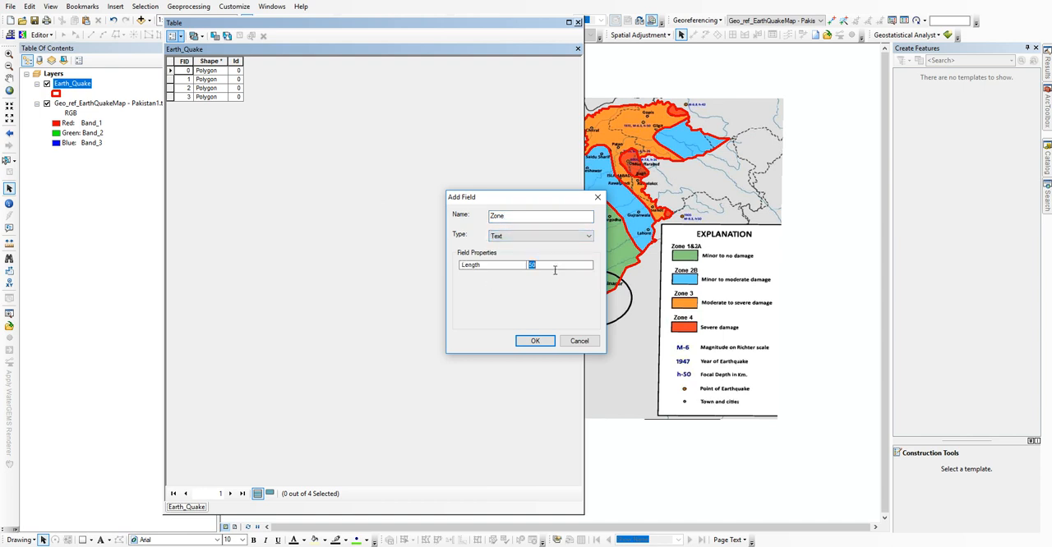
text(24)
click(539, 342)
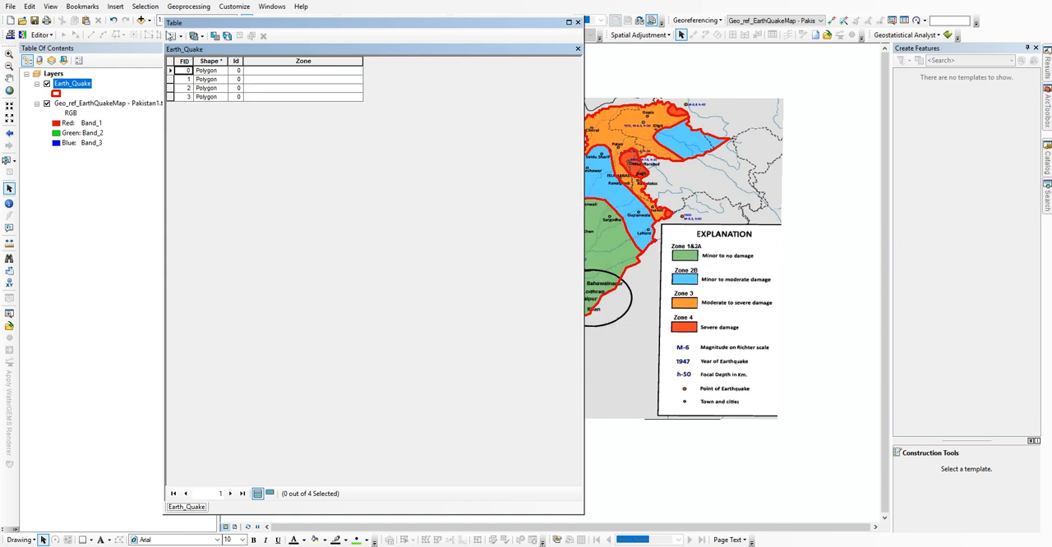
Step: Add a second Text field named Z_Descrip with a length of 254
click(175, 36)
click(201, 112)
click(542, 235)
click(509, 276)
click(549, 266)
text(25)
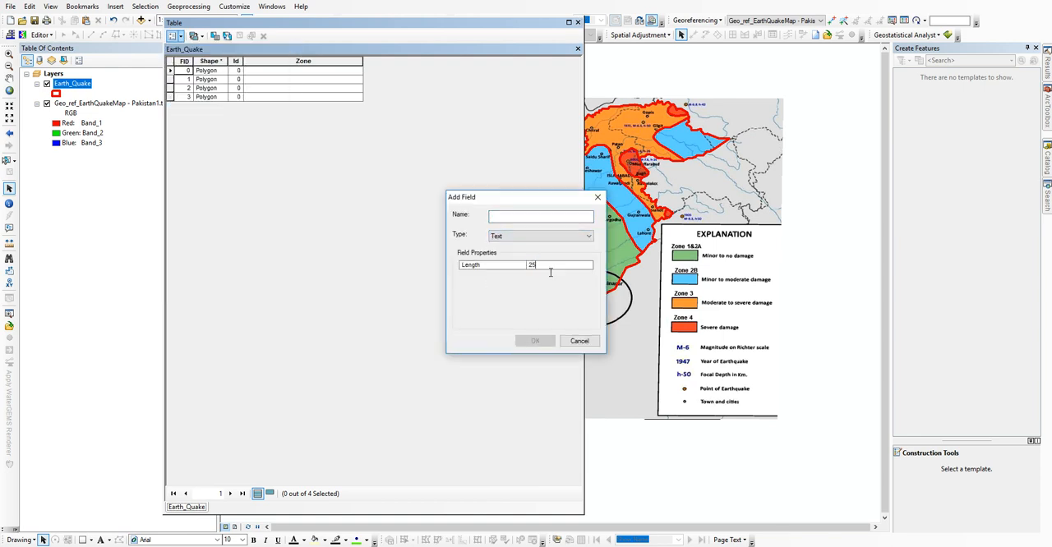
click(509, 218)
text(Z_Descrip)
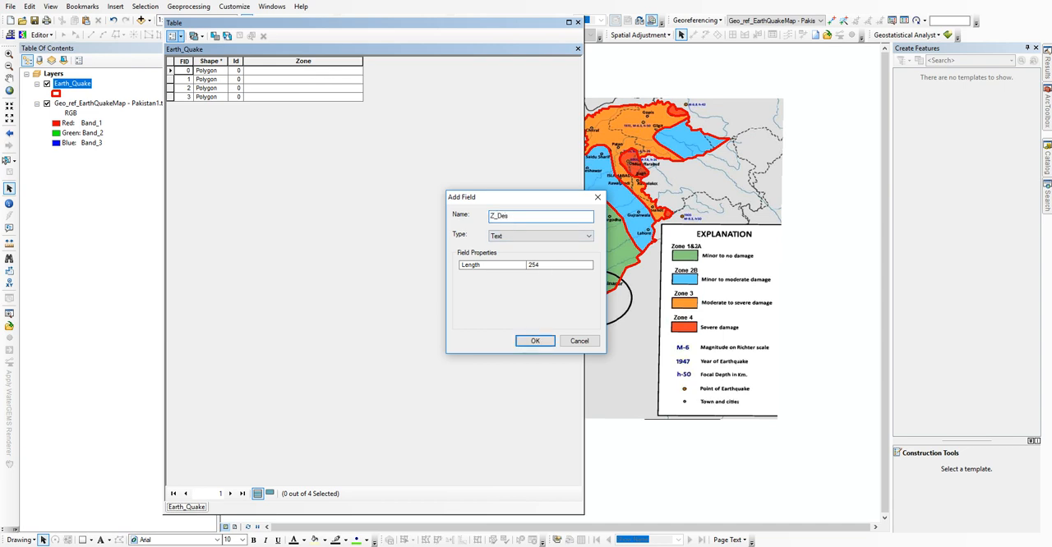
click(535, 341)
Step: Identify the first record on the map, start editing Earth_Quake and set that record's Zone value to "Zone 3"
click(170, 70)
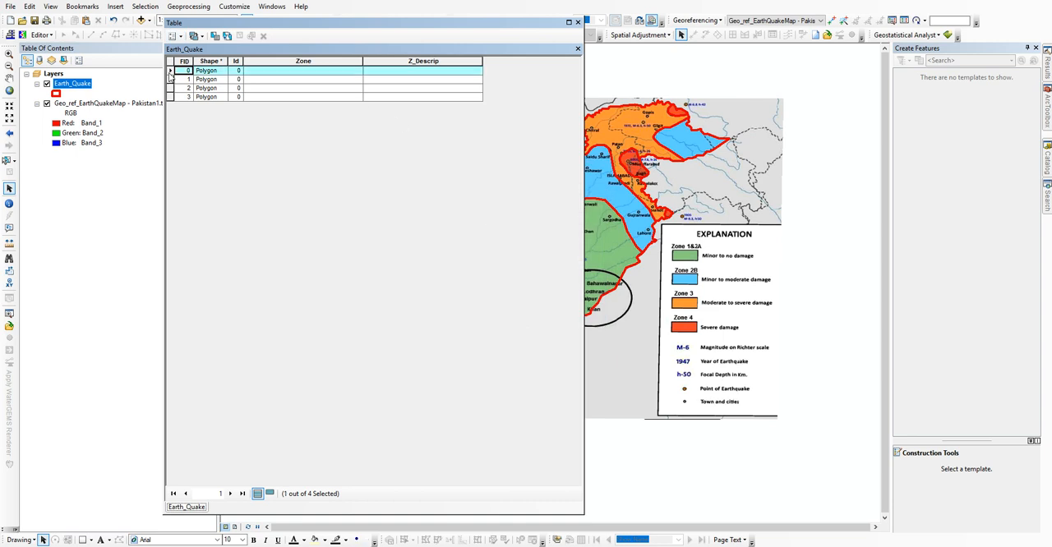
scroll(779, 317, down, 3)
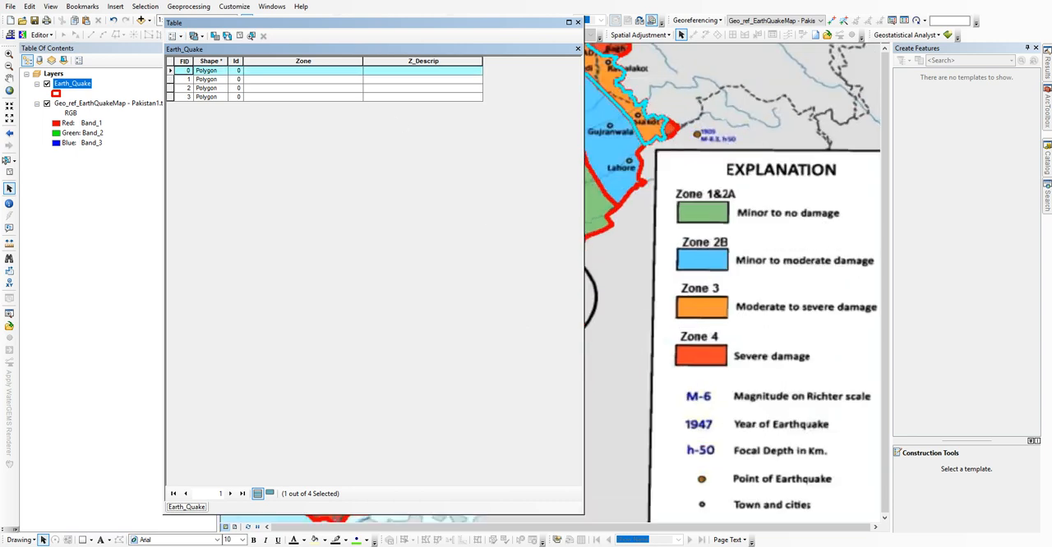
scroll(779, 316, up, 2)
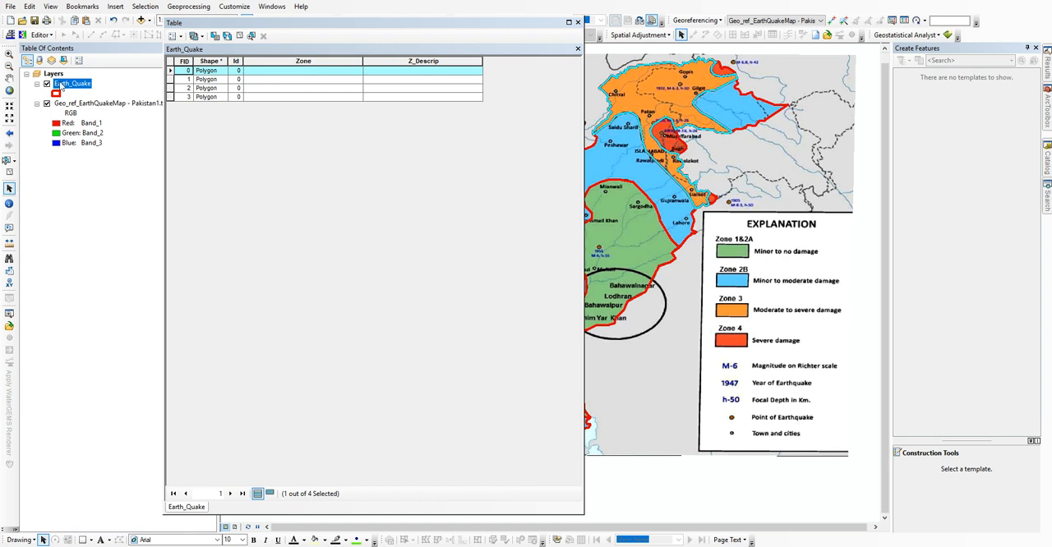
right_click(59, 83)
mouse_move(198, 220)
click(247, 220)
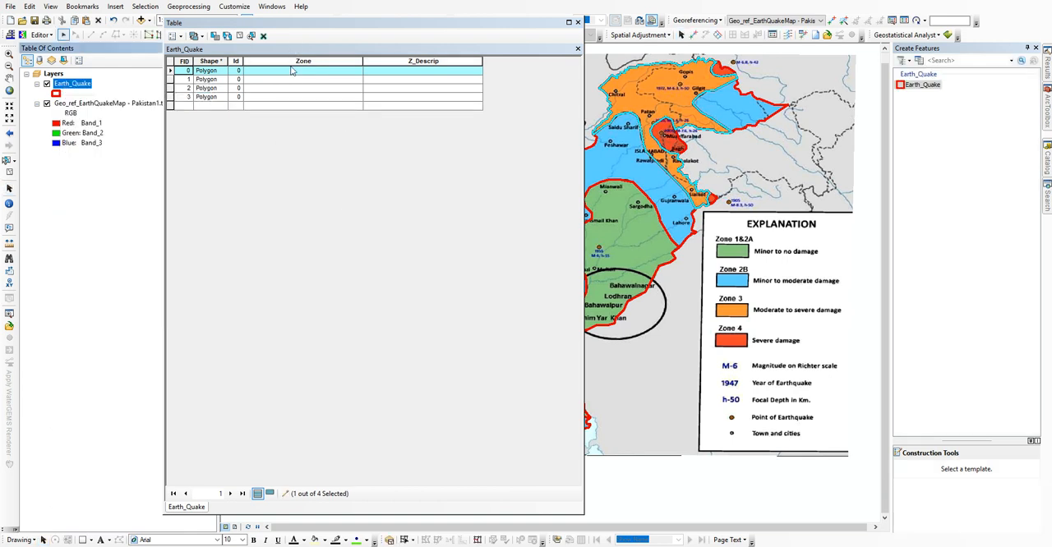
text(Zone 3)
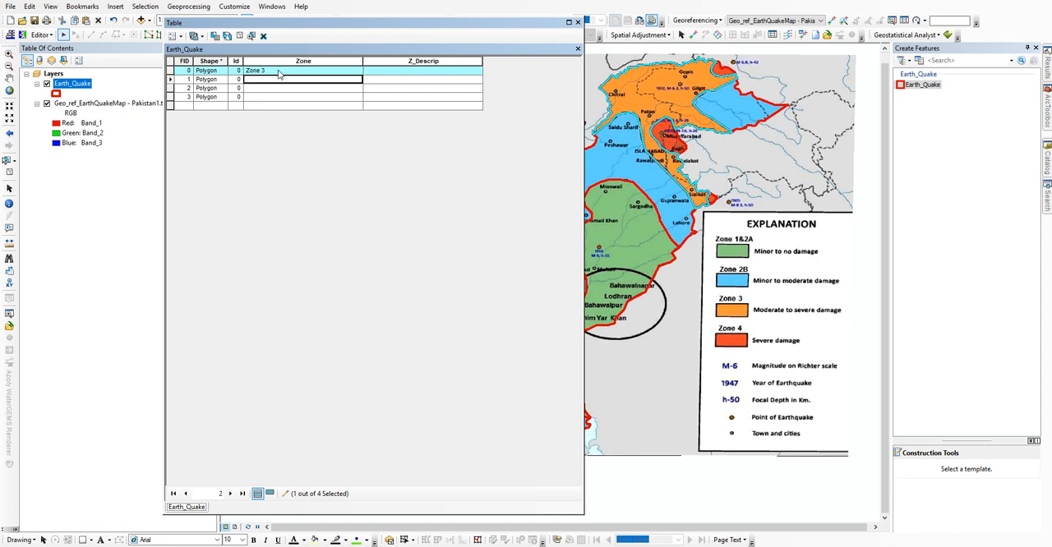
Step: Highlight the second and third records in turn and set their Zone values to "Zone 2B" and "Zone 4"
click(170, 79)
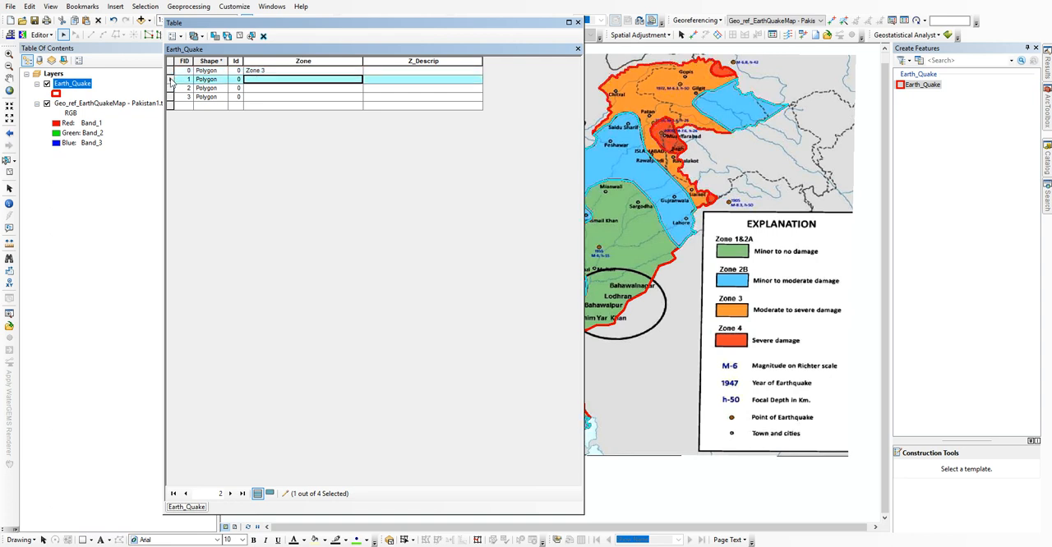
click(279, 83)
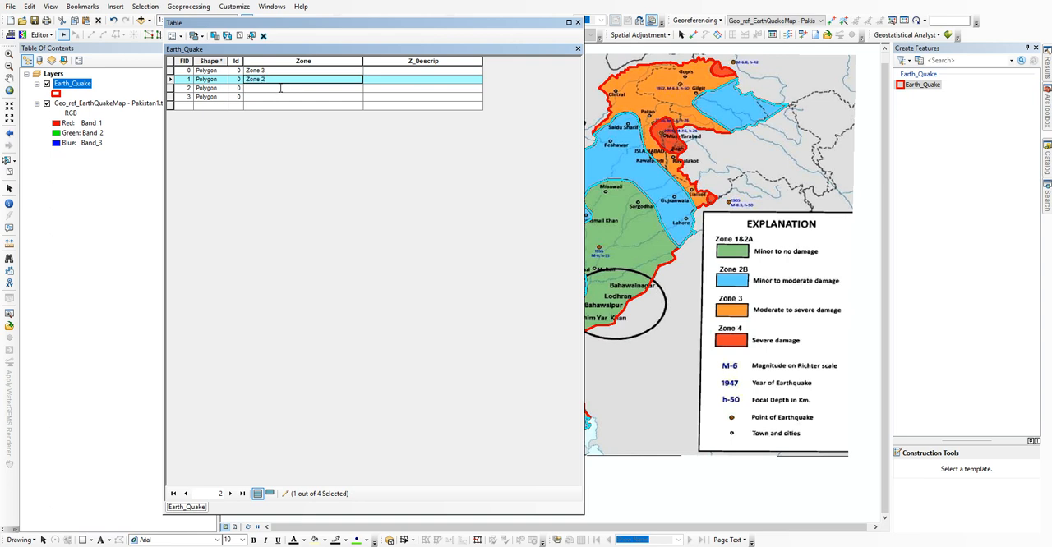
click(280, 88)
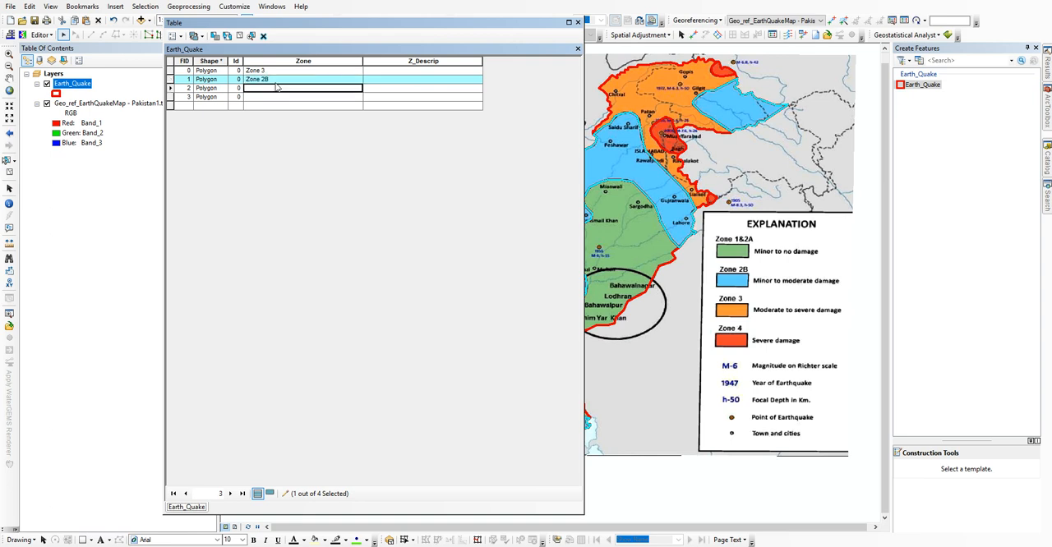
click(170, 88)
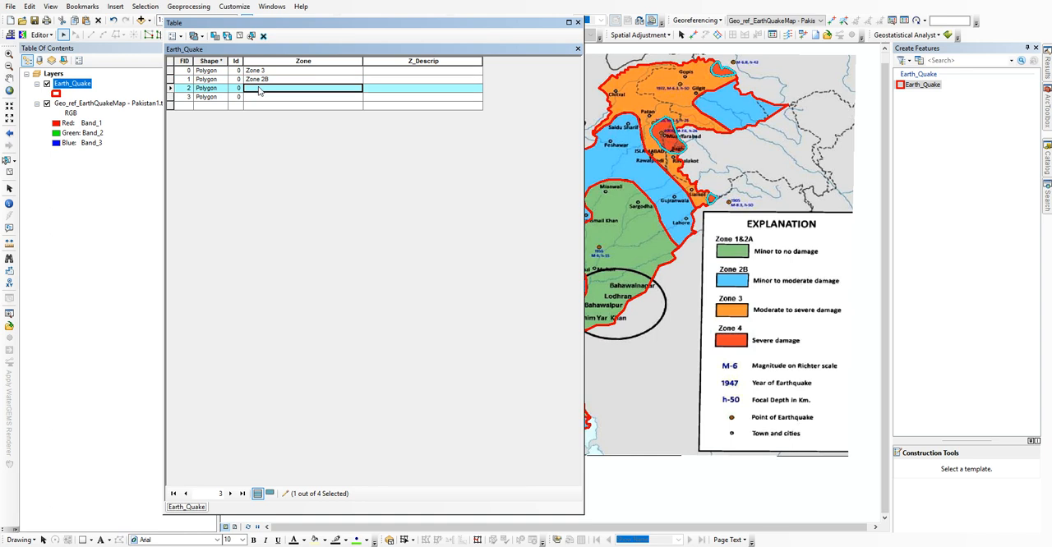
click(262, 92)
text(Zone 4)
key(Return)
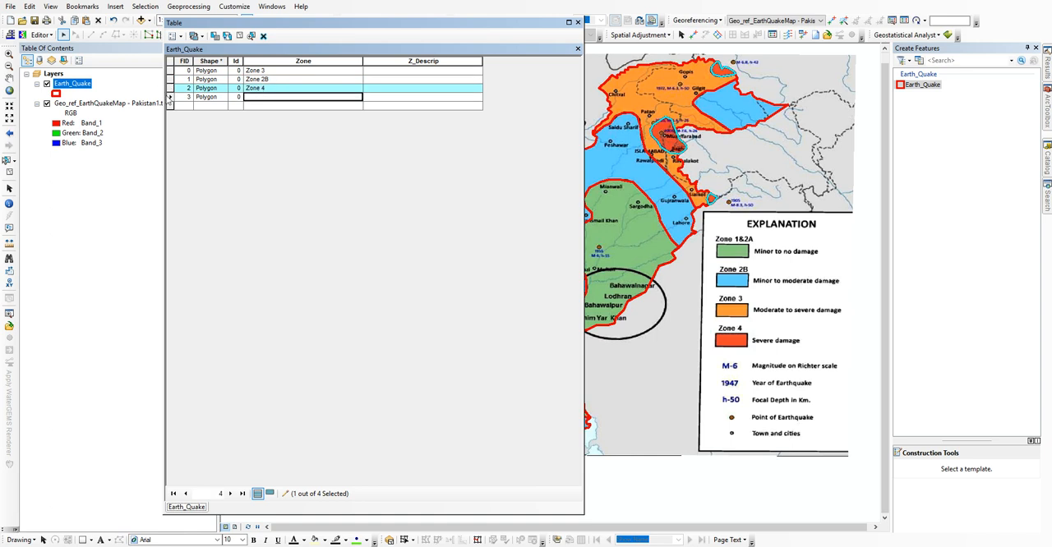
Step: Highlight the fourth record on the map and set its Zone value to "Zone 1 & 2A"
click(170, 97)
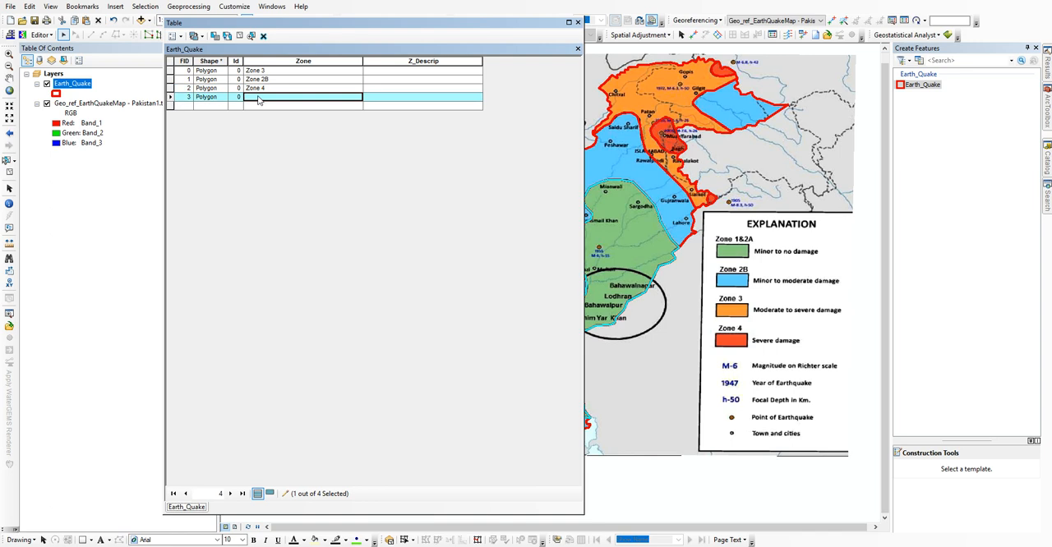
drag(679, 226, 712, 228)
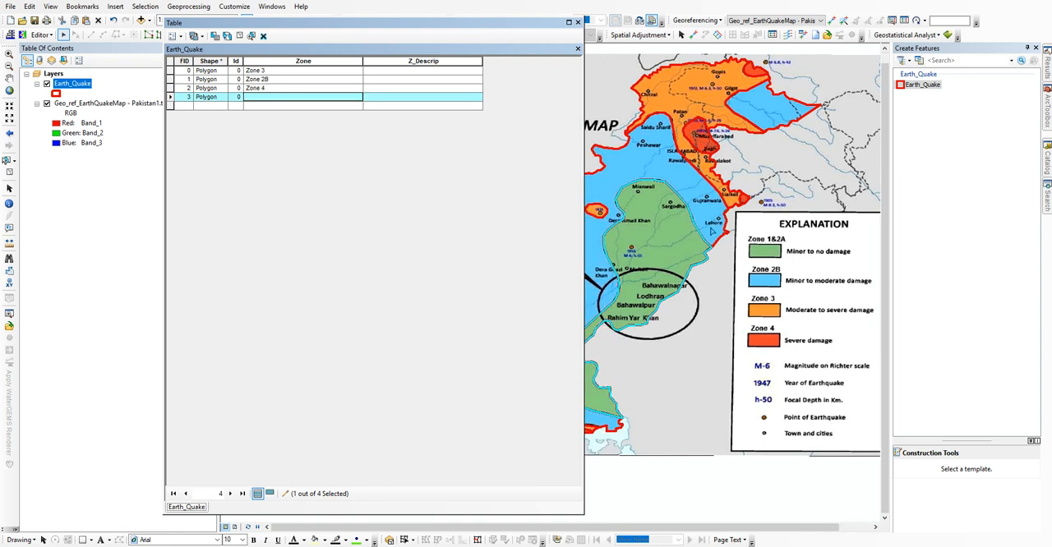
click(267, 102)
text(Zone)
text(1 & 2A)
Step: Enter "Moderate to sever damage" as the Z_Descrip value of the Zone 3 record
click(396, 72)
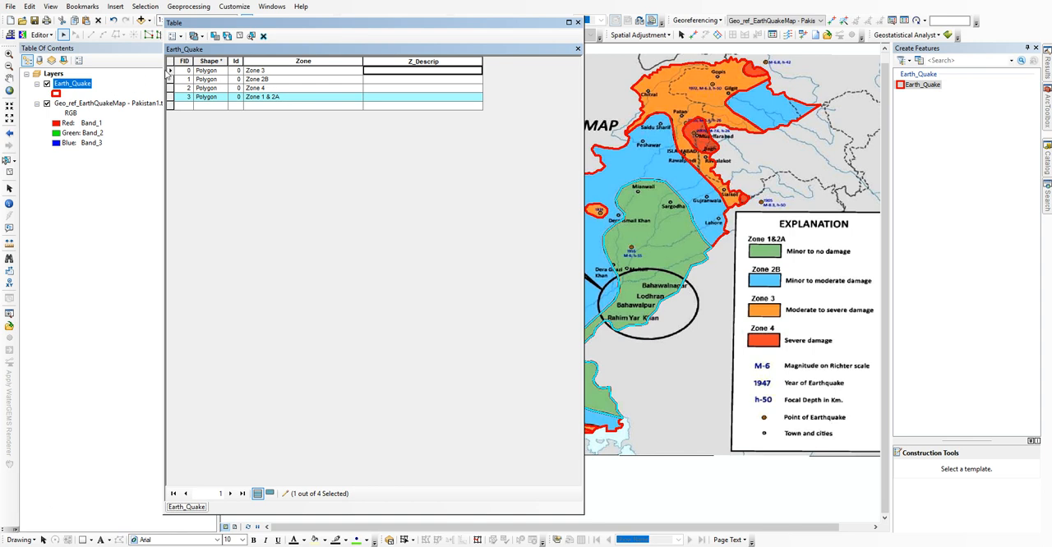
click(171, 71)
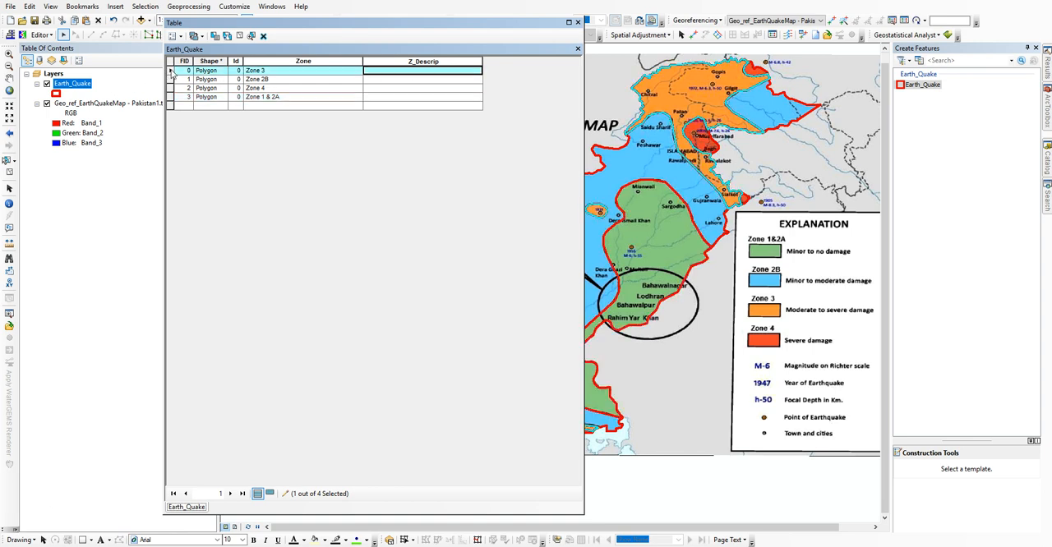
click(407, 73)
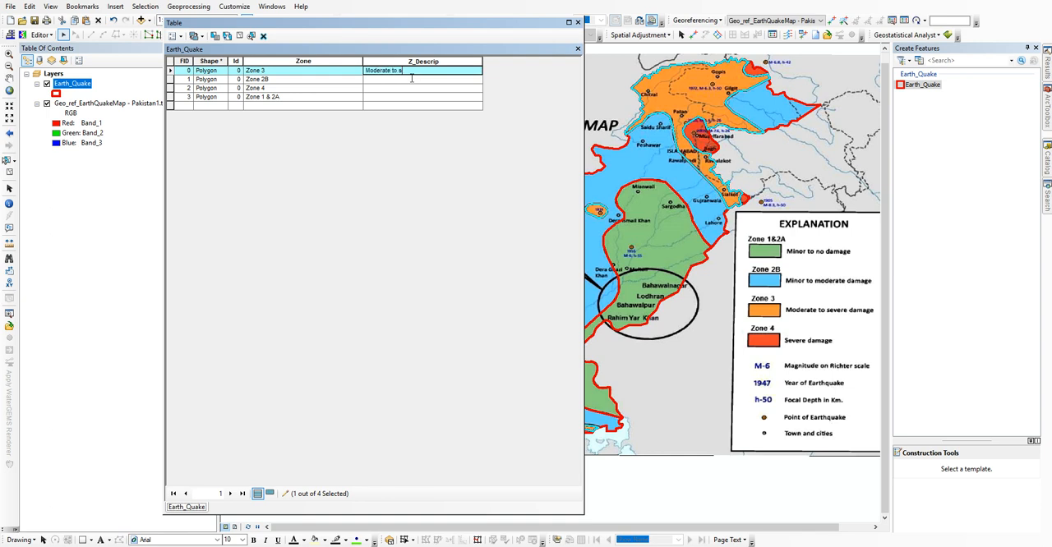
text(Moderate to severe damage)
key(Return)
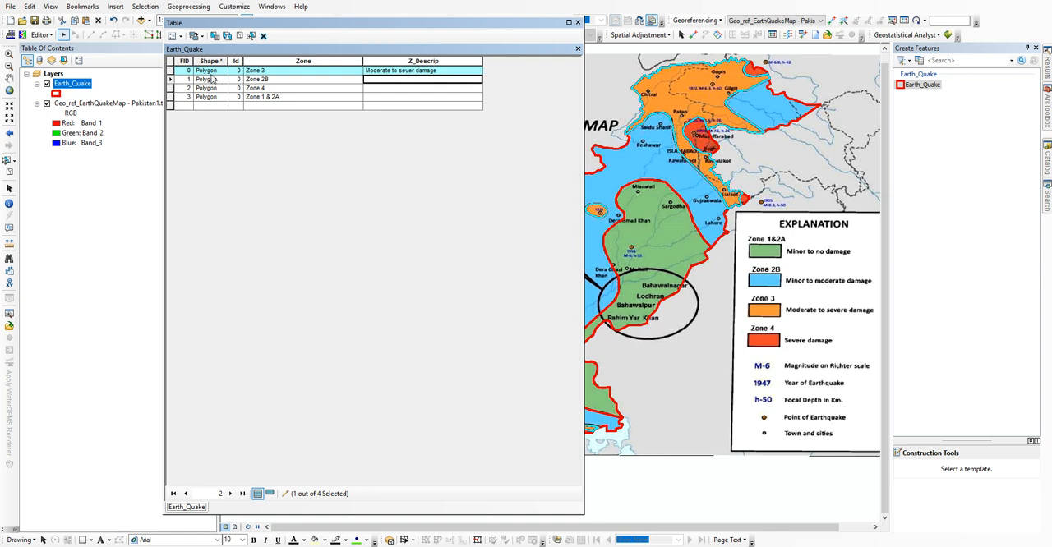
Step: Enter "Minor to moderate damage" as the Z_Descrip value of the Zone 2B record
click(171, 80)
click(378, 80)
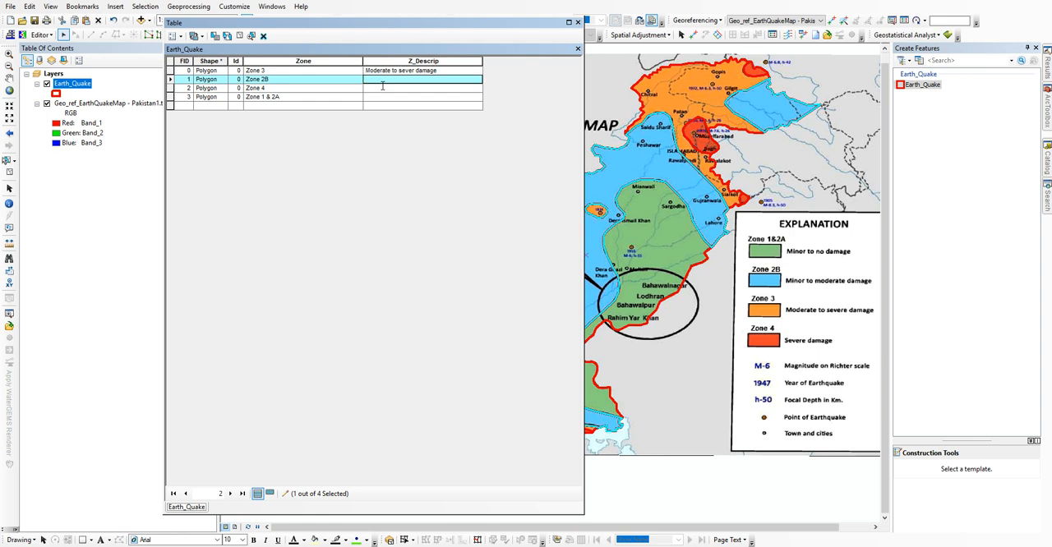
text(Minor to moderate damage)
key(Return)
Step: Highlight the Zone 4 record and enter "Severe Damage" as its Z_Descrip value
click(170, 89)
click(376, 91)
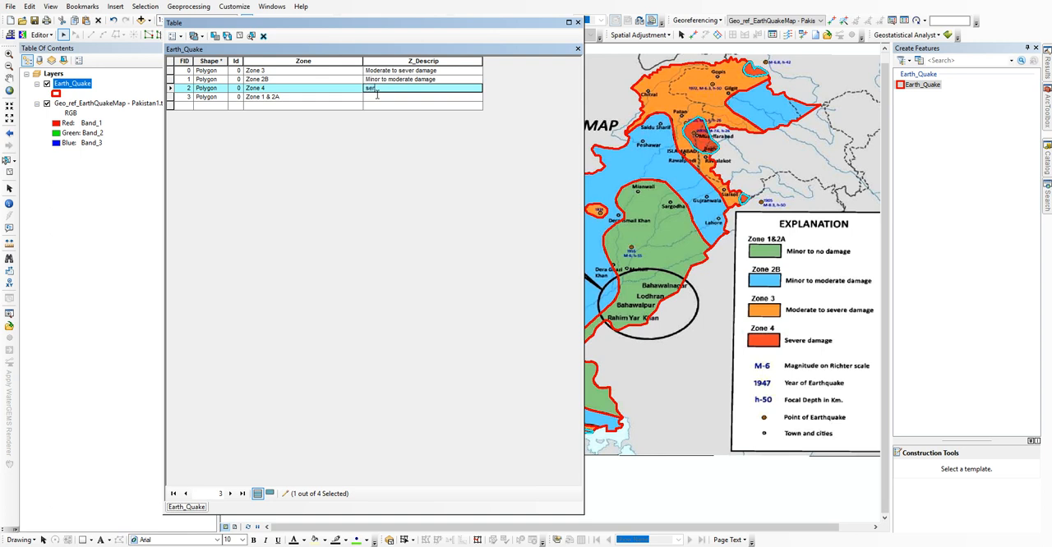
text(vere Damage)
click(377, 95)
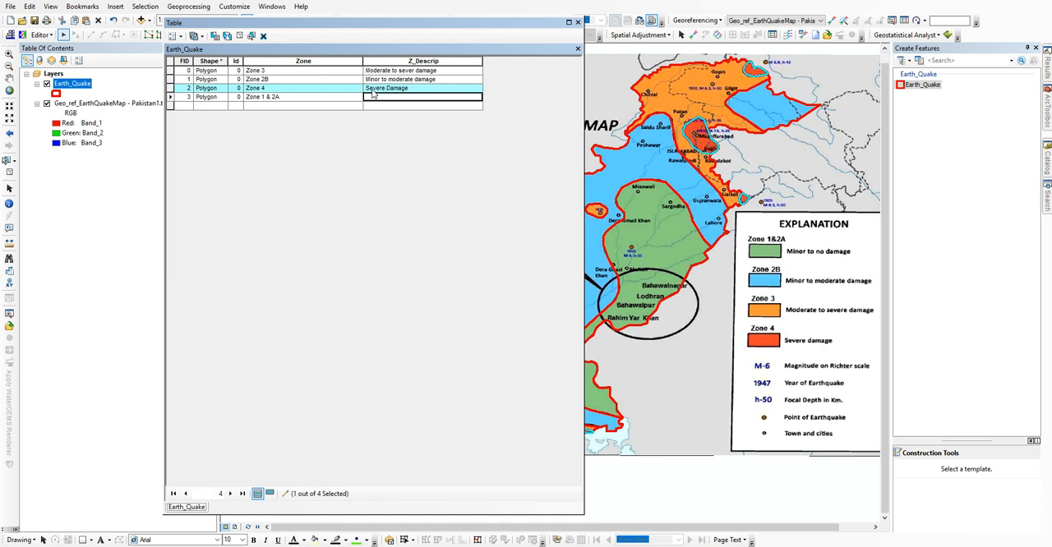
Step: Enter "Minor to no damage" as the Z_Descrip of the Zone 1 & 2A record and correct the Zone 4 description to "Severe damage"
click(170, 97)
click(391, 100)
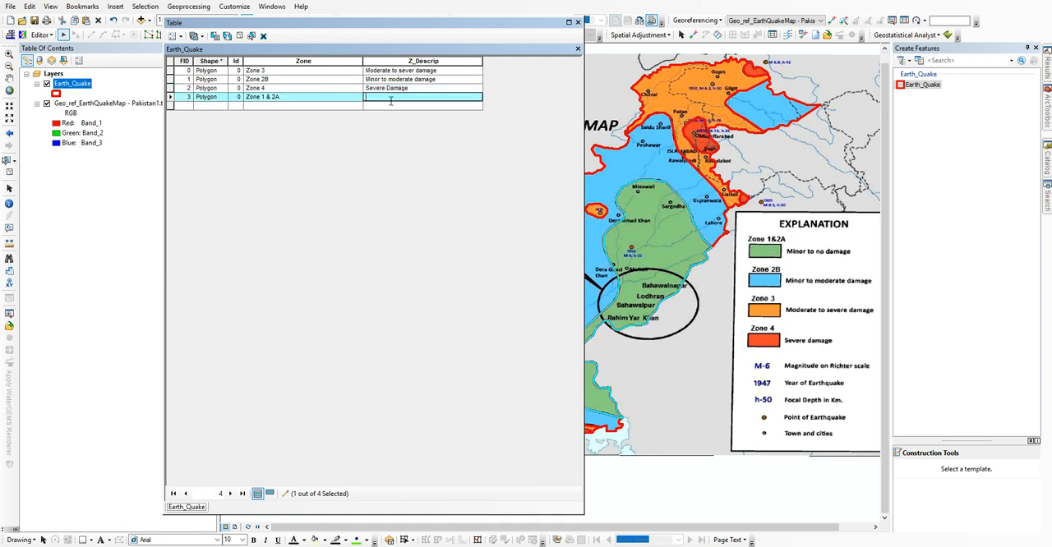
text(Minor to no damage)
click(389, 88)
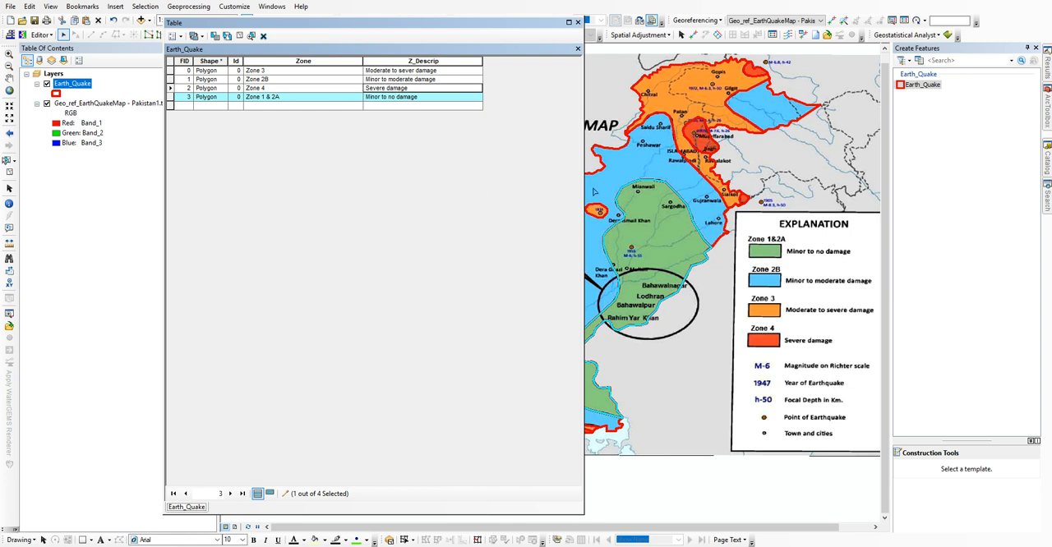
Step: Save the attribute edits and close the Earth_Quake table
click(40, 35)
click(39, 35)
click(39, 36)
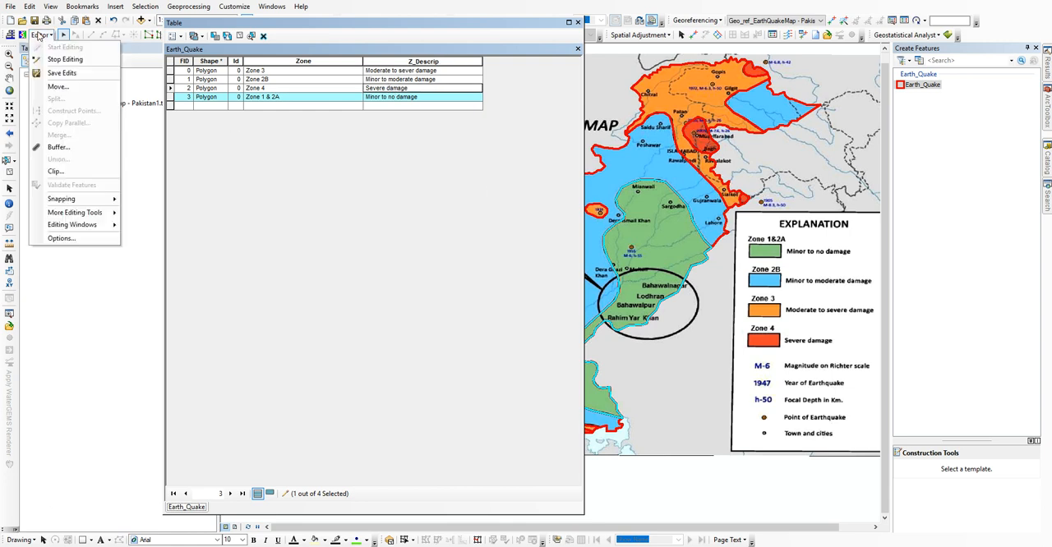
click(51, 73)
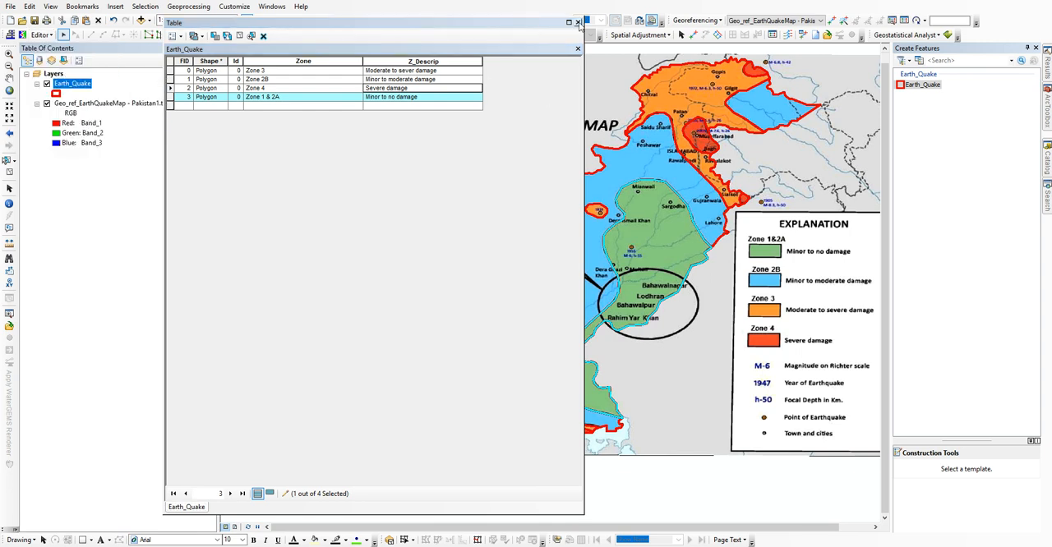
click(577, 22)
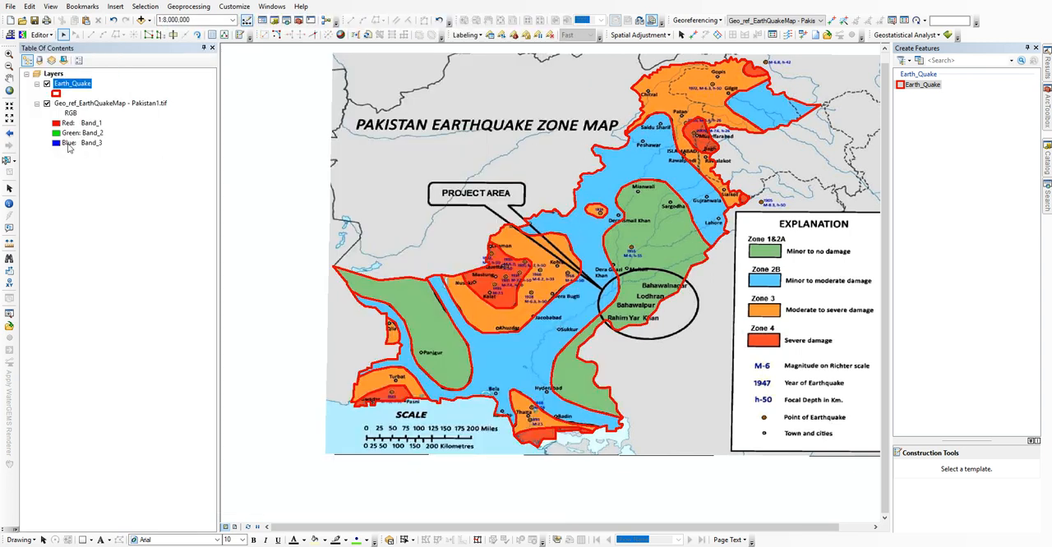
Step: Hide the georeferenced earthquake map raster and end the editing session with all edits saved
click(47, 104)
click(40, 35)
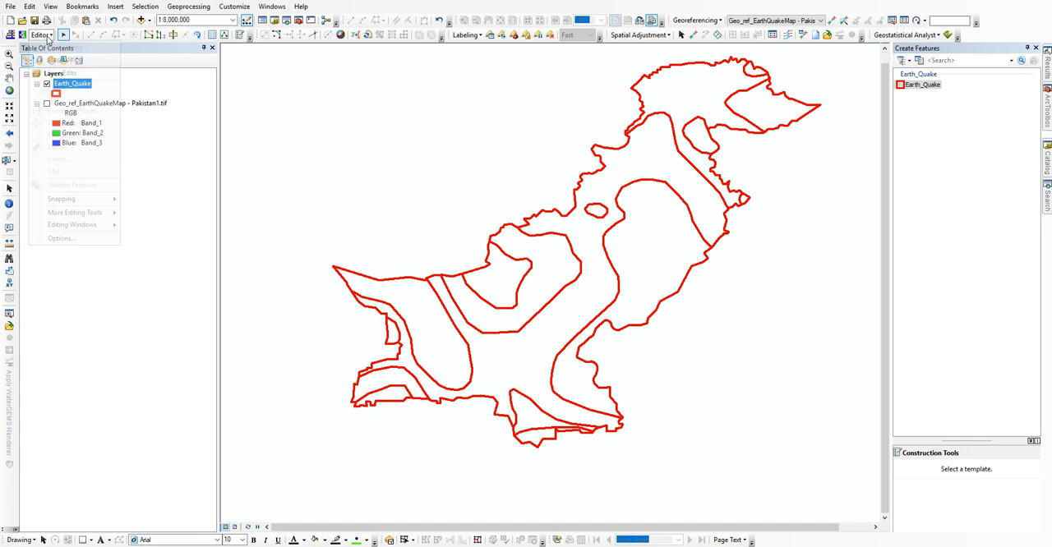
click(51, 74)
click(41, 35)
click(41, 35)
click(42, 36)
click(51, 60)
click(40, 35)
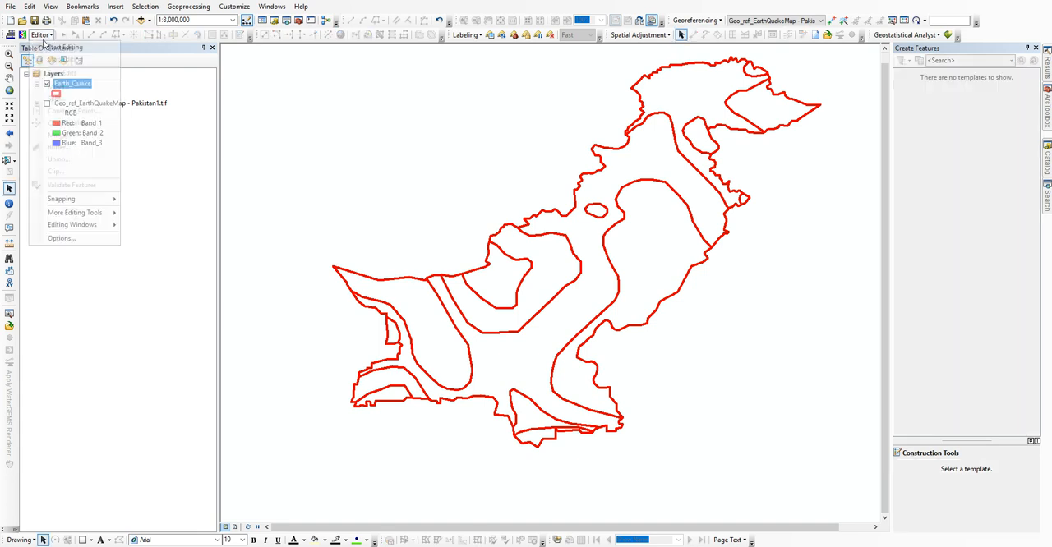
click(194, 119)
Step: Switch the Earth_Quake layer's symbology to unique values based on many fields
right_click(76, 83)
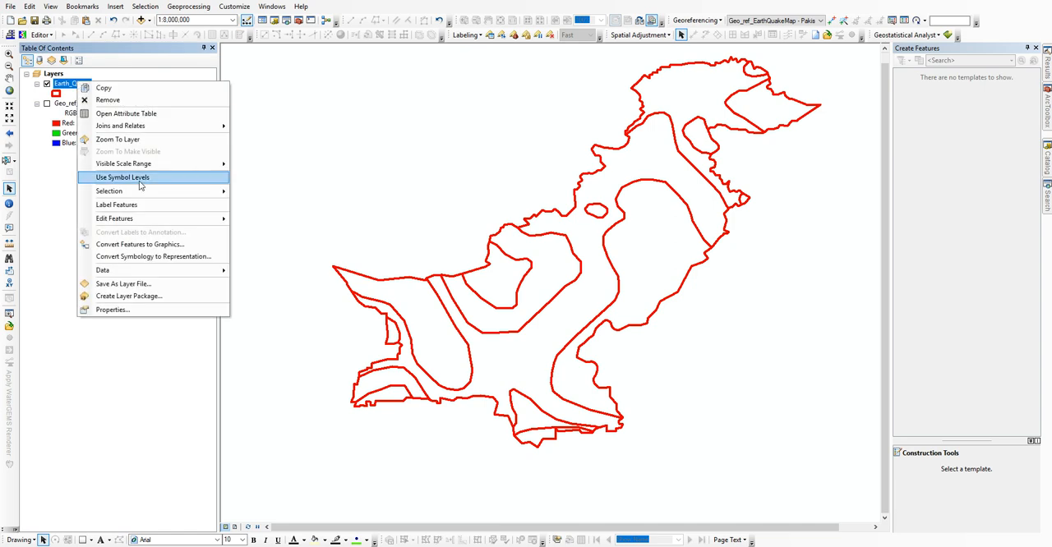
click(159, 303)
drag(458, 144, 205, 109)
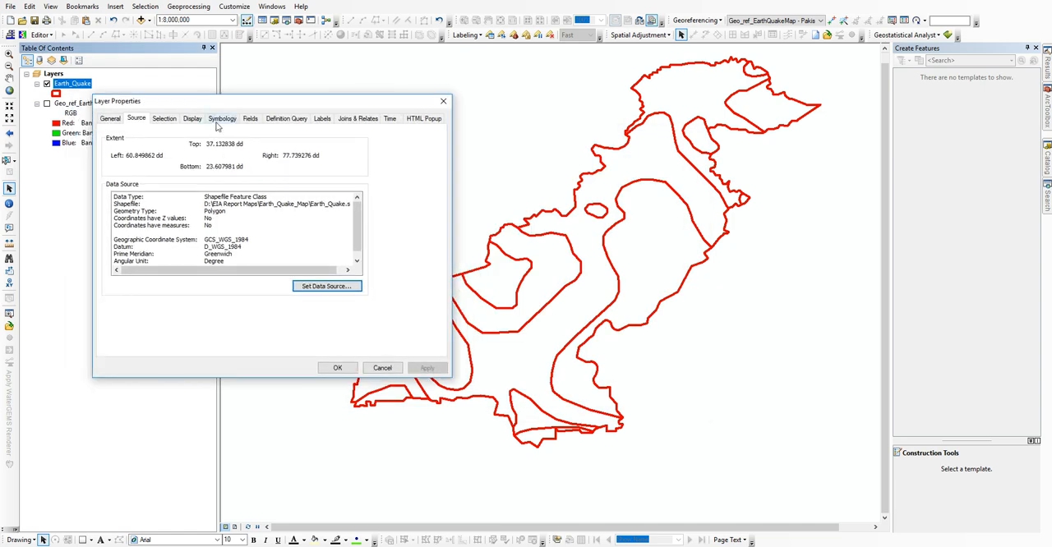
click(221, 120)
click(125, 157)
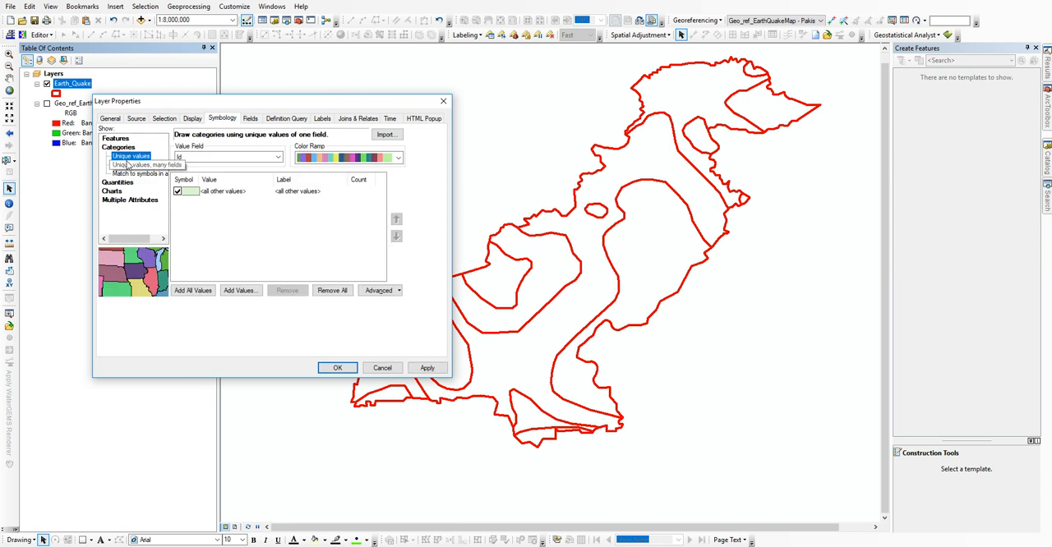
click(133, 165)
Step: Use Zone and Z_Descrip as the symbology value fields, add all values and apply the colours to the map
click(197, 157)
click(194, 175)
click(194, 169)
click(192, 200)
click(193, 291)
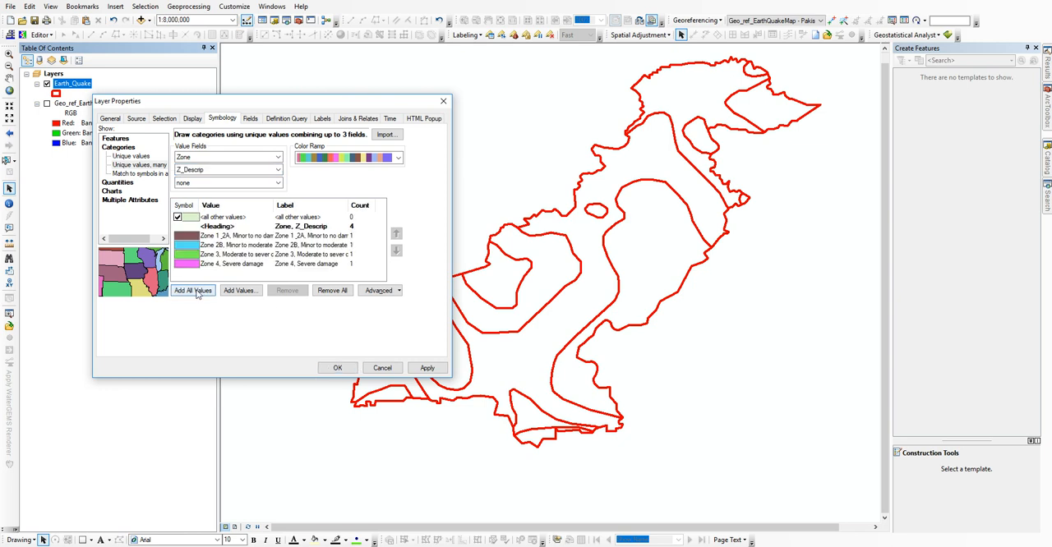
click(337, 368)
drag(511, 271, 505, 317)
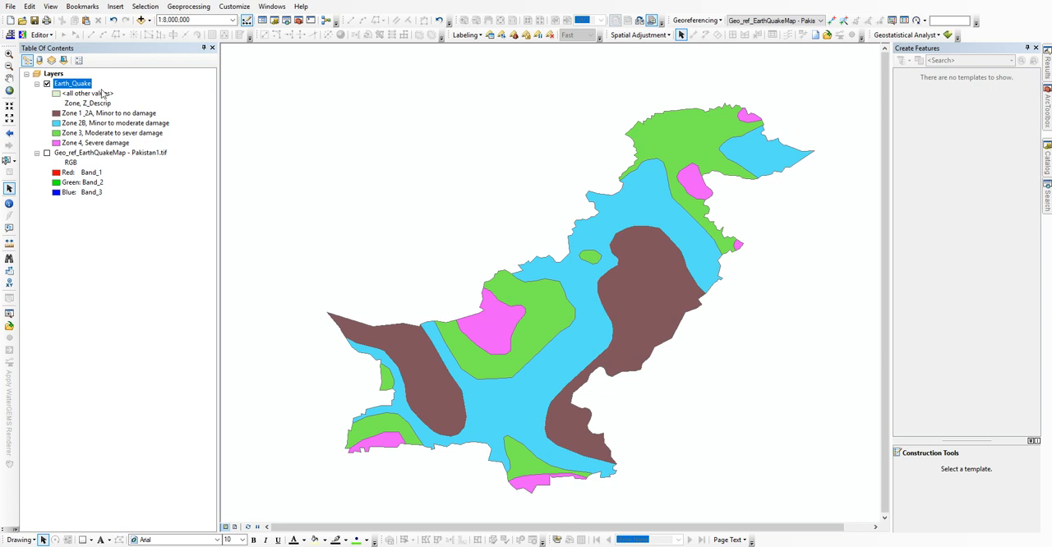
drag(519, 337, 496, 323)
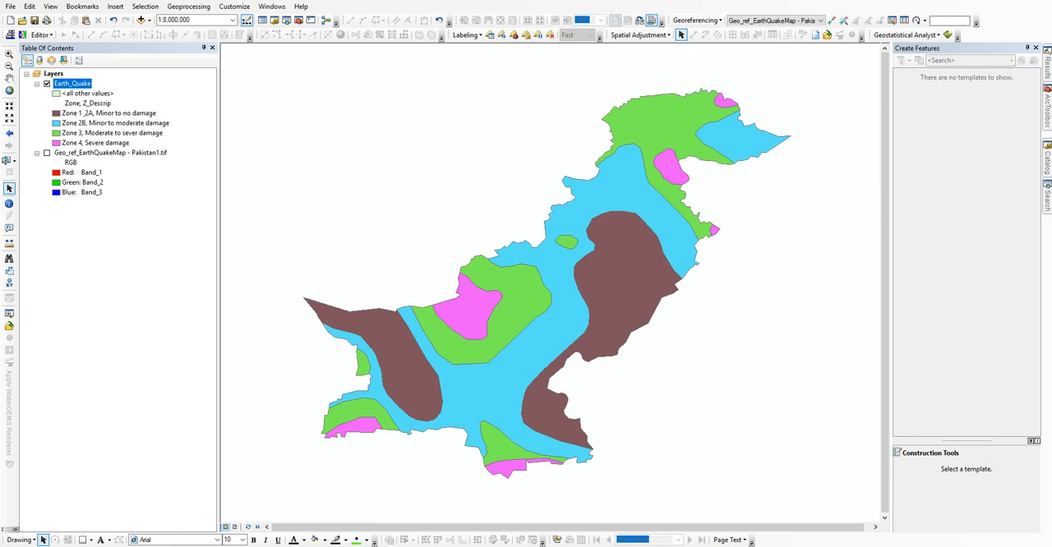
click(9, 90)
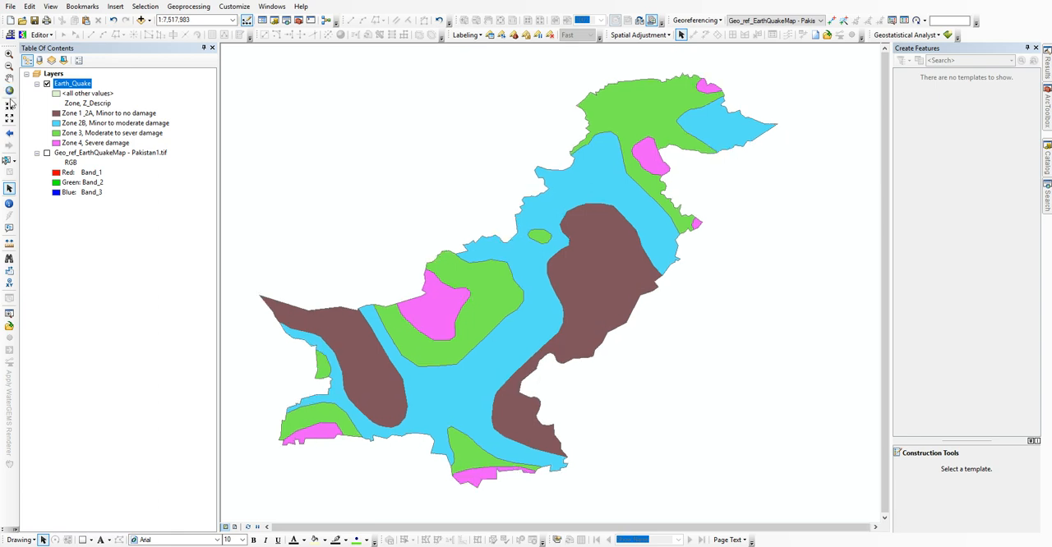
Step: Switch to Notepad and replace all the notes with "Go to layout view to design the map as"
key(alt+Tab)
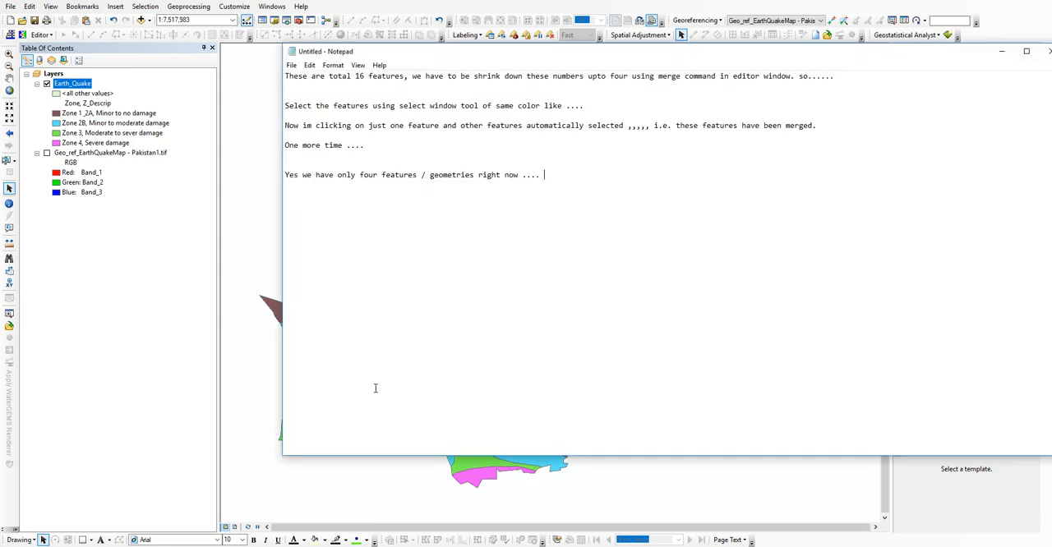
drag(546, 207, 285, 72)
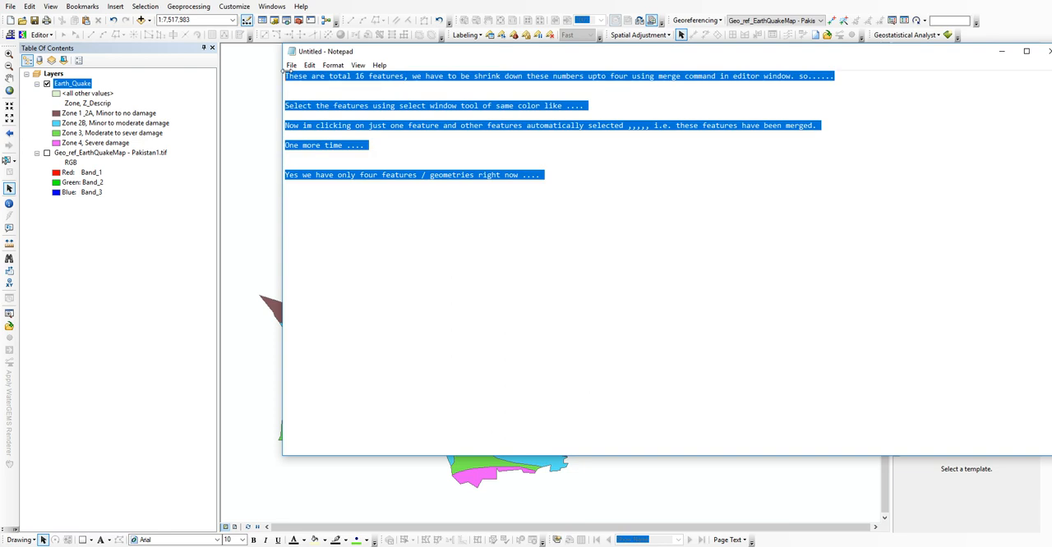
key(Delete)
text(Go to layout view)
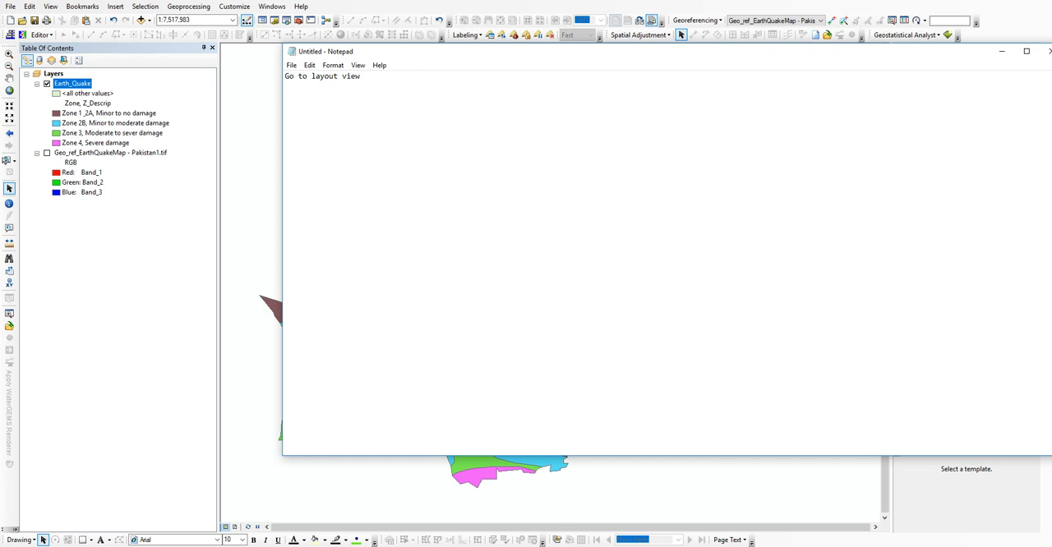
text( to design the map as:)
Step: Return to ArcMap, show the layout view and disable the use of printer paper settings for the map page
key(alt+Tab)
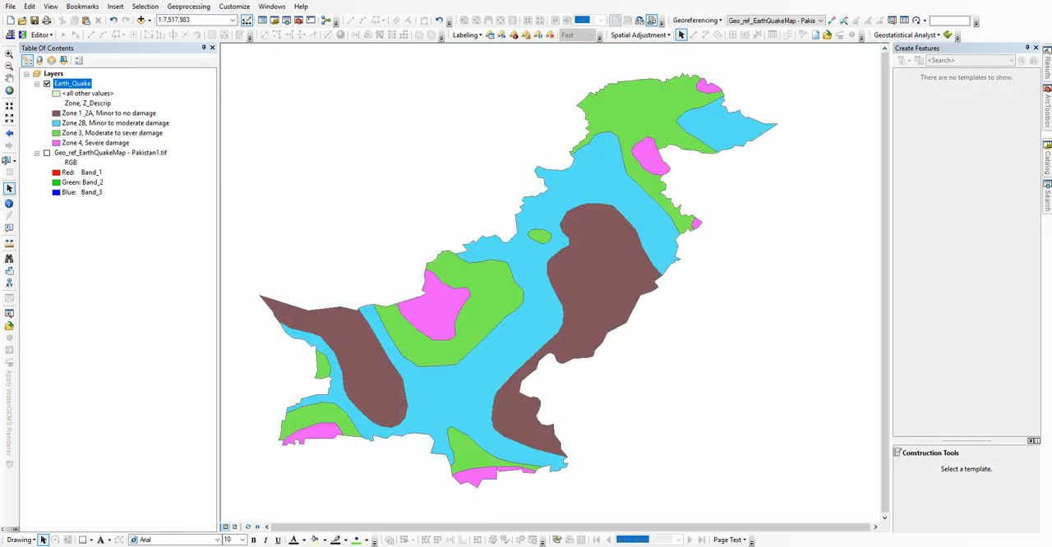
click(235, 527)
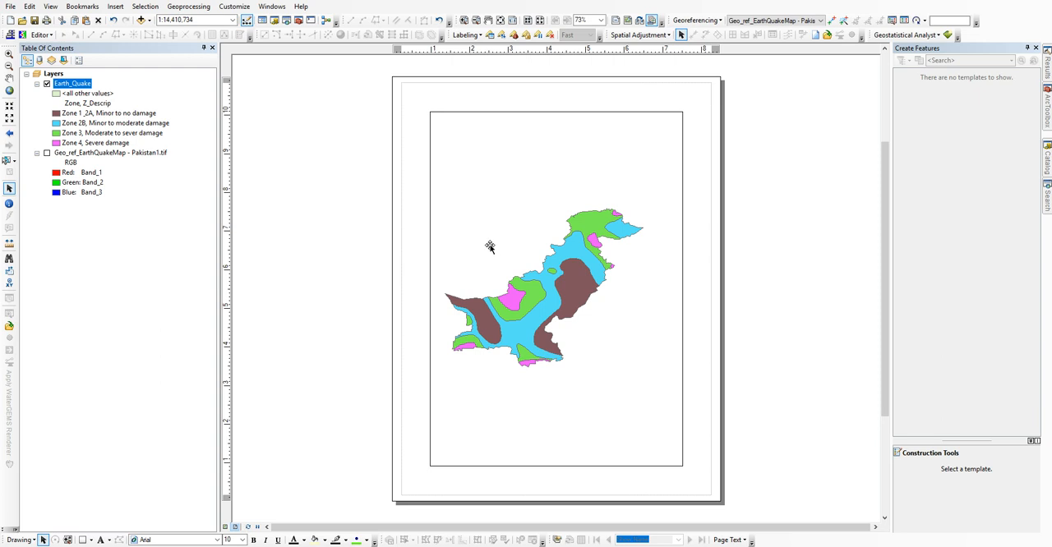
click(10, 6)
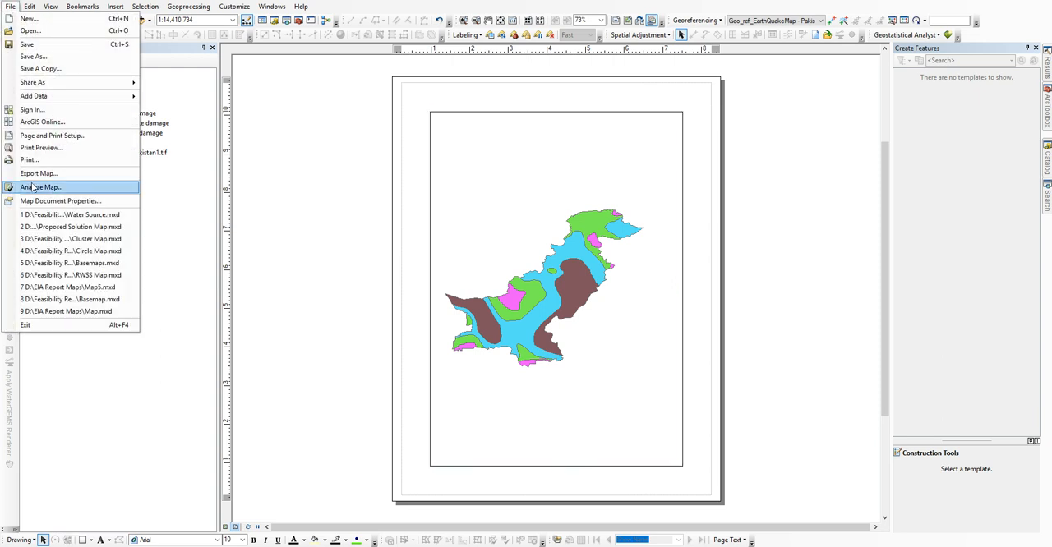
click(50, 136)
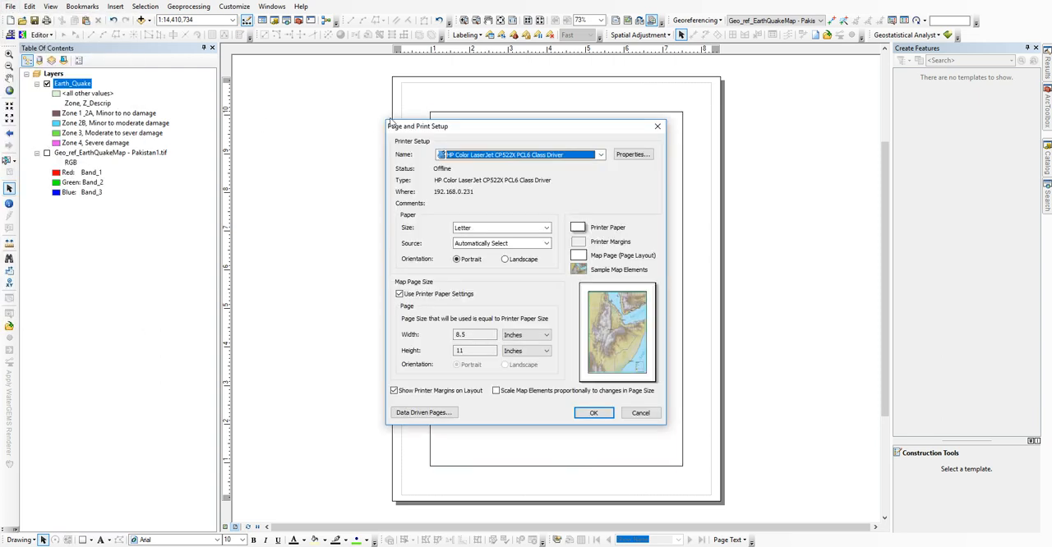
drag(448, 127, 126, 117)
click(95, 284)
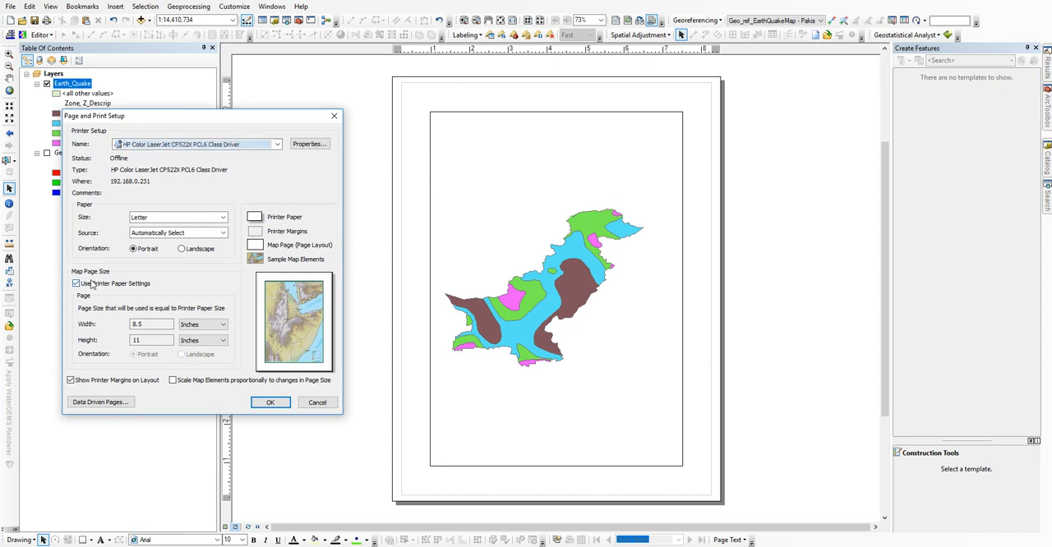
Step: Set the map page to the standard A4 size in portrait orientation and apply the page setup
click(129, 308)
scroll(138, 349, down, 2)
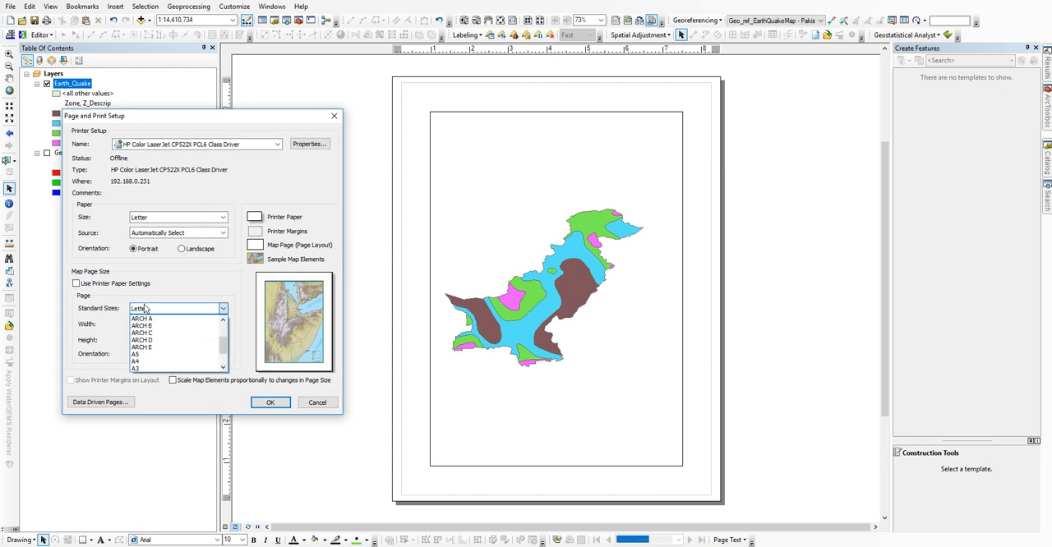
click(137, 363)
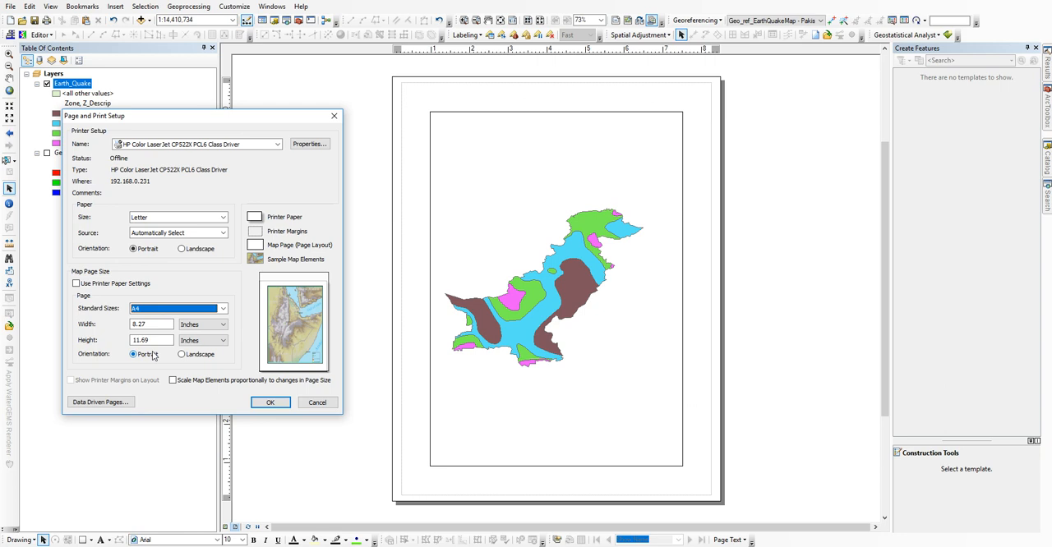
click(191, 358)
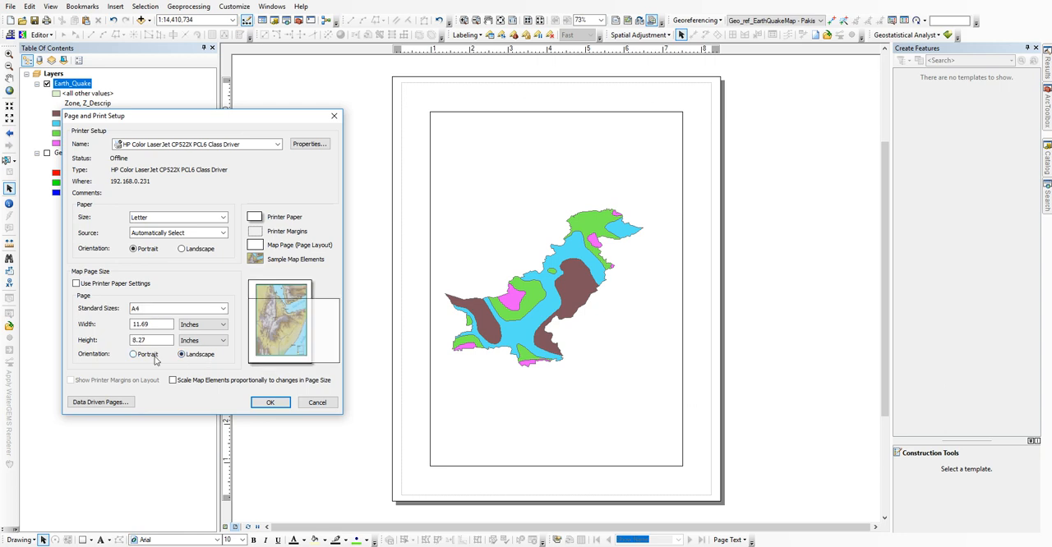
click(271, 402)
Step: Fit the data frame to the page margins and zoom it to the Earth_Quake layer
click(512, 238)
right_click(507, 235)
mouse_move(573, 409)
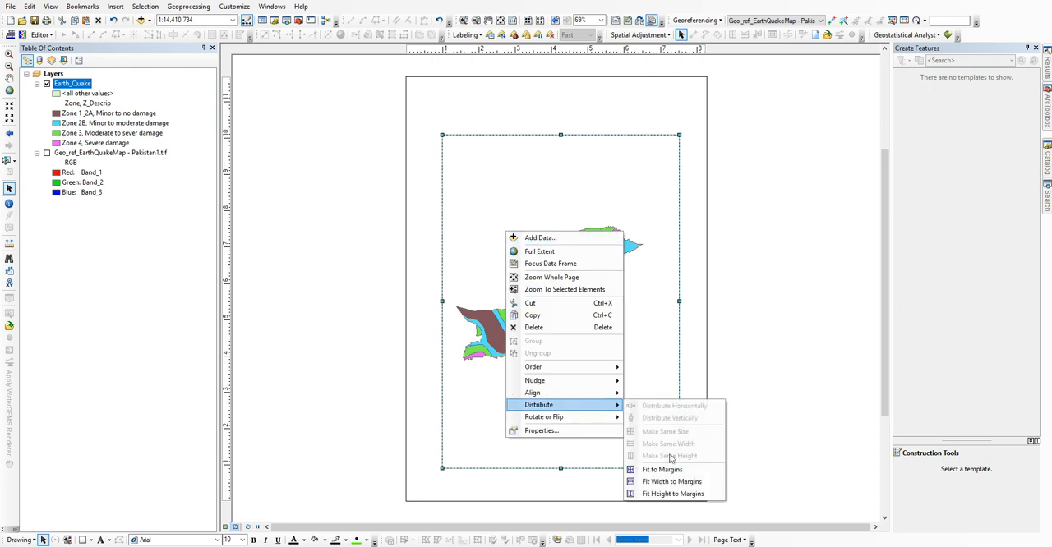
click(662, 472)
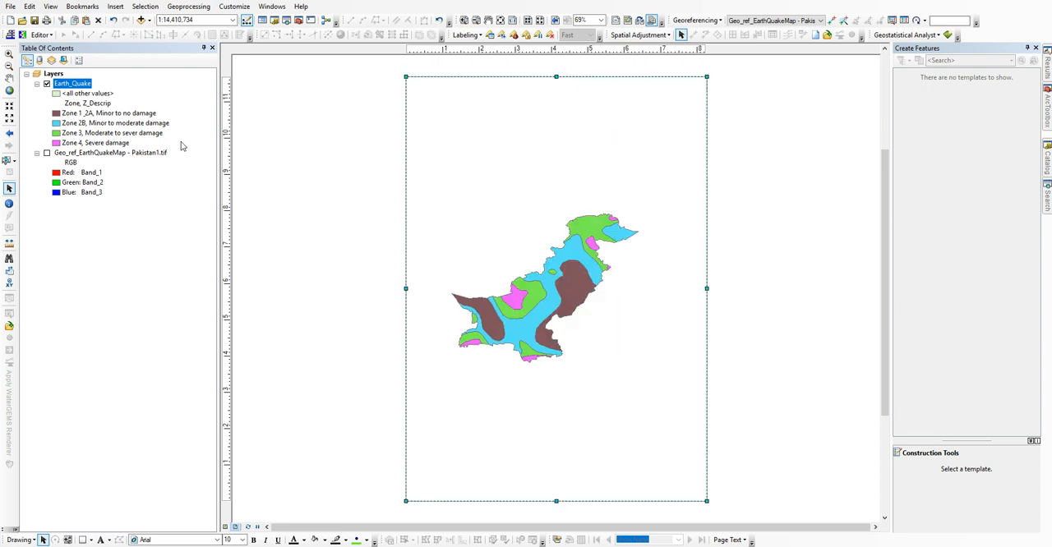
right_click(66, 84)
click(99, 148)
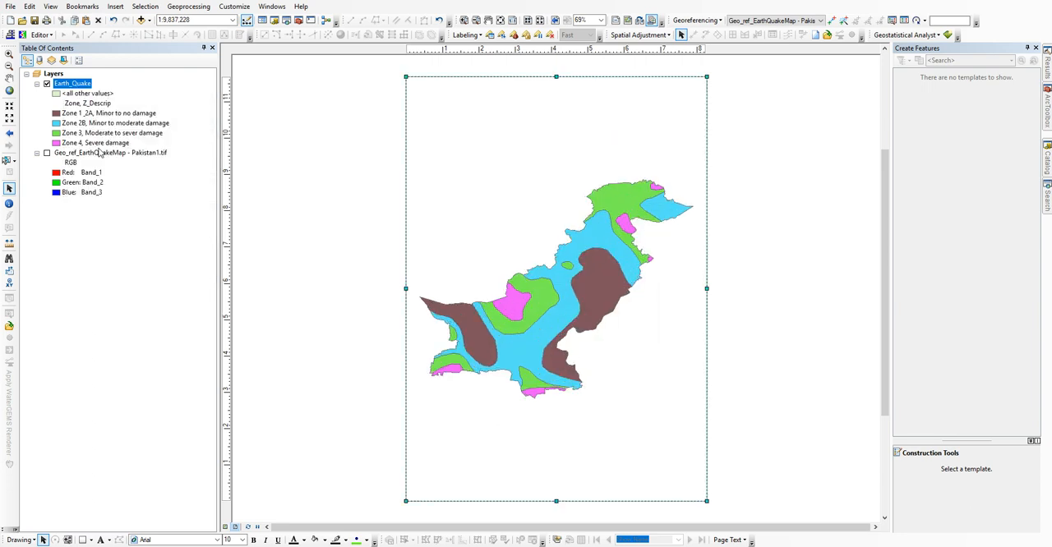
right_click(80, 85)
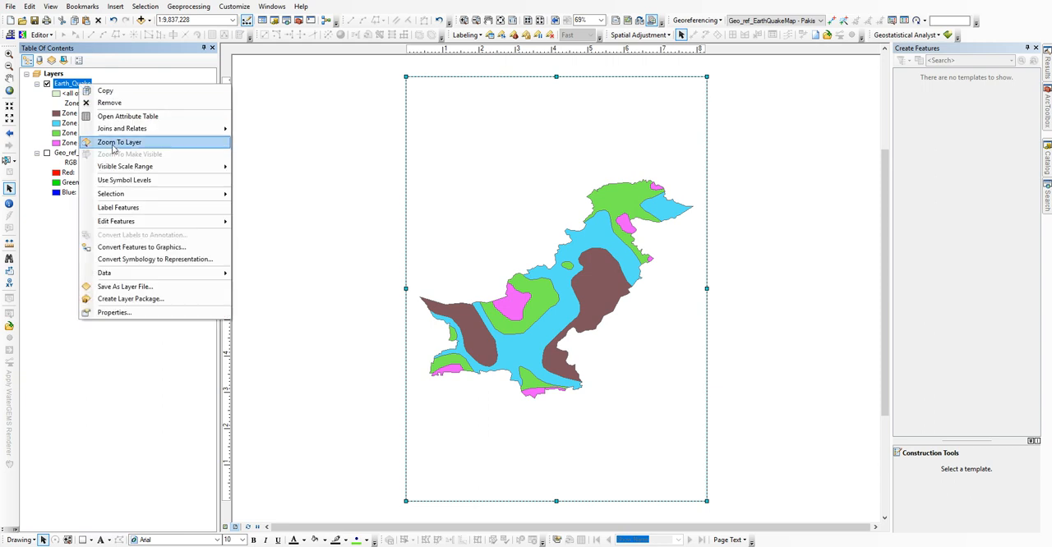
click(126, 145)
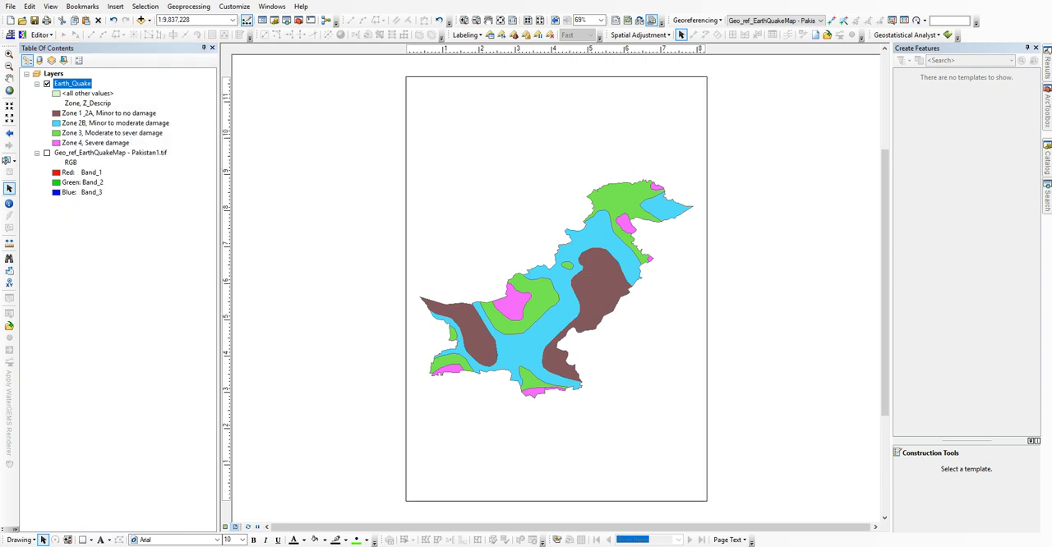
Step: Insert a one-column legend for the Earth_Quake layer, keeping the wizard's default settings
click(115, 7)
click(133, 85)
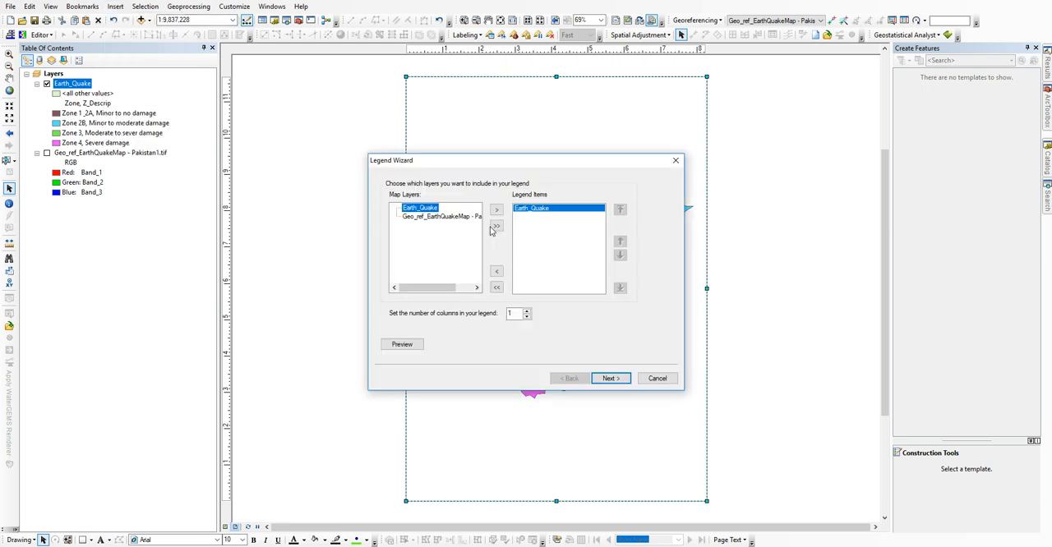
drag(506, 164, 271, 164)
click(371, 376)
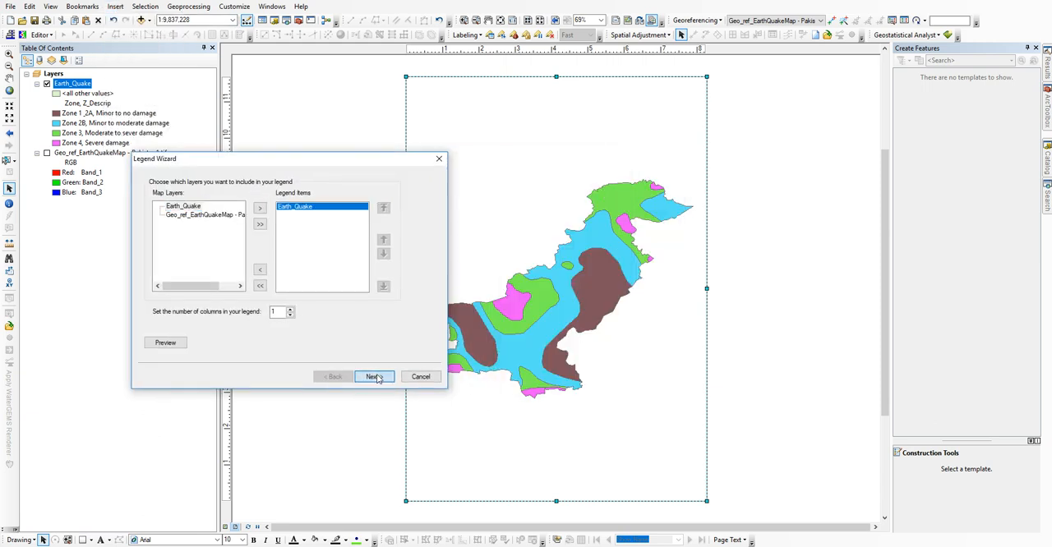
click(372, 378)
click(373, 378)
click(373, 377)
click(372, 378)
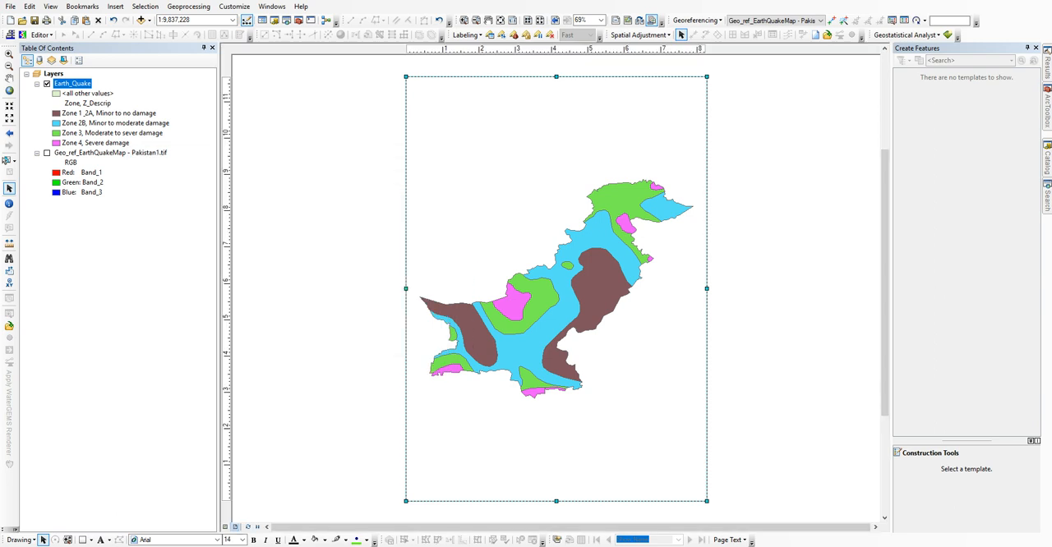
Step: Resize the legend and place it in the page's upper-left area, clear of the map of Pakistan
drag(518, 320, 462, 205)
drag(516, 231, 525, 202)
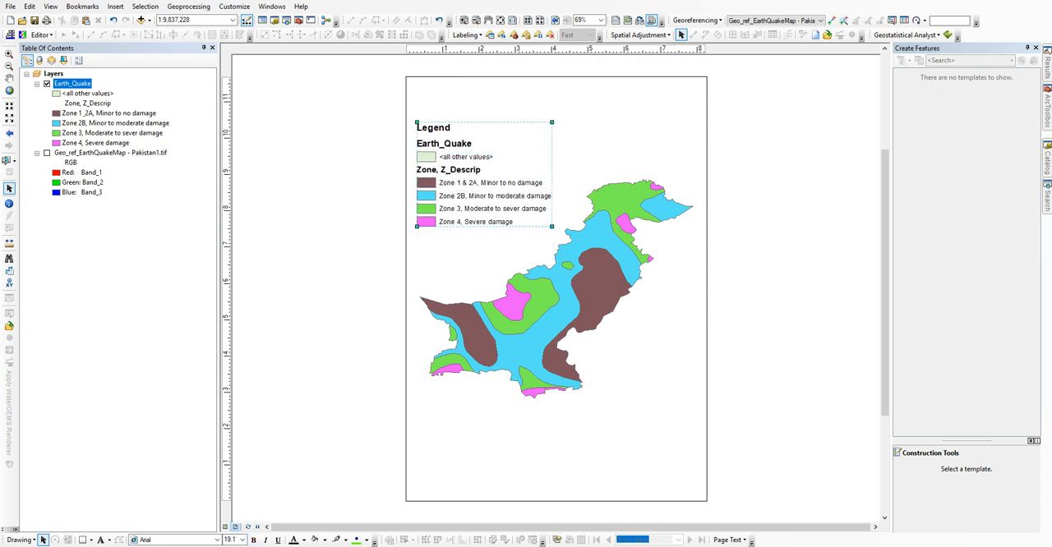
drag(473, 160, 469, 164)
click(469, 164)
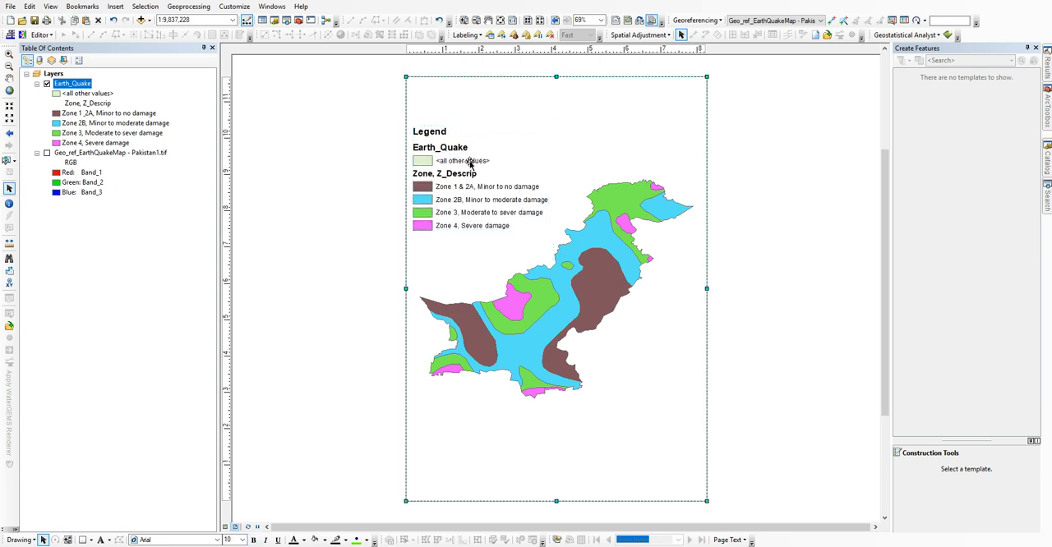
click(376, 200)
drag(492, 199, 497, 197)
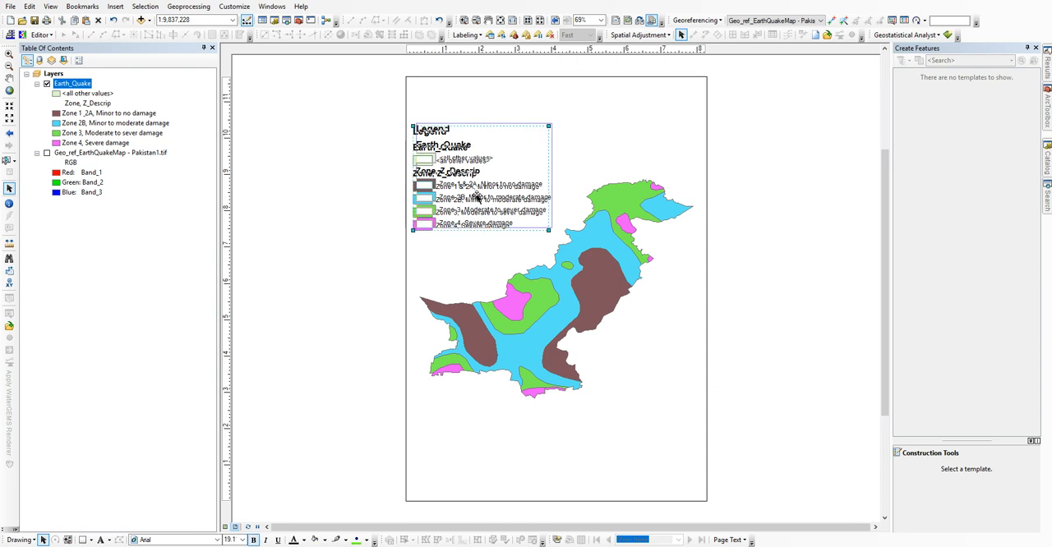
Step: Insert the map title "Earth Quake Map - 1947" and place it above the legend near the page's top edge
click(117, 7)
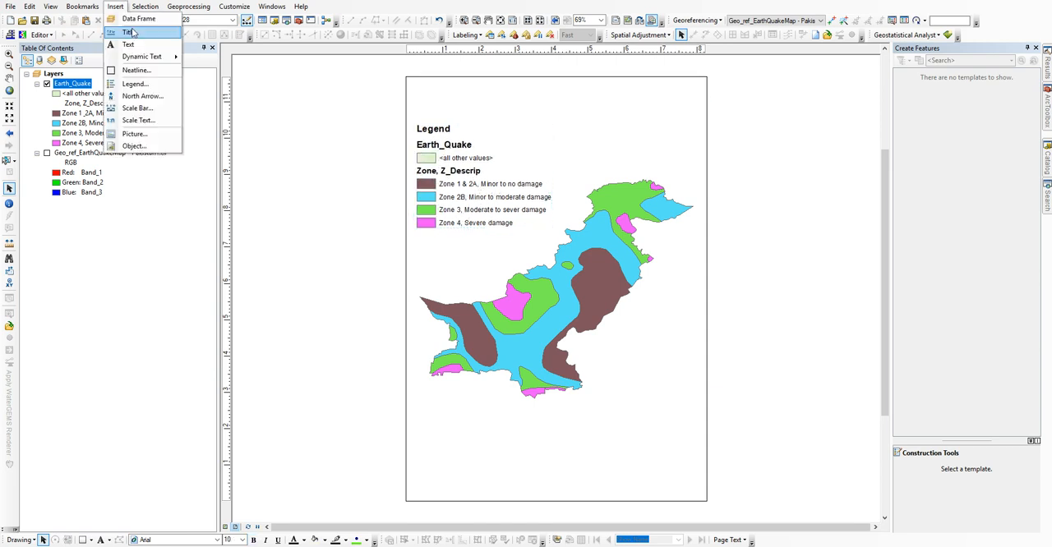
click(128, 35)
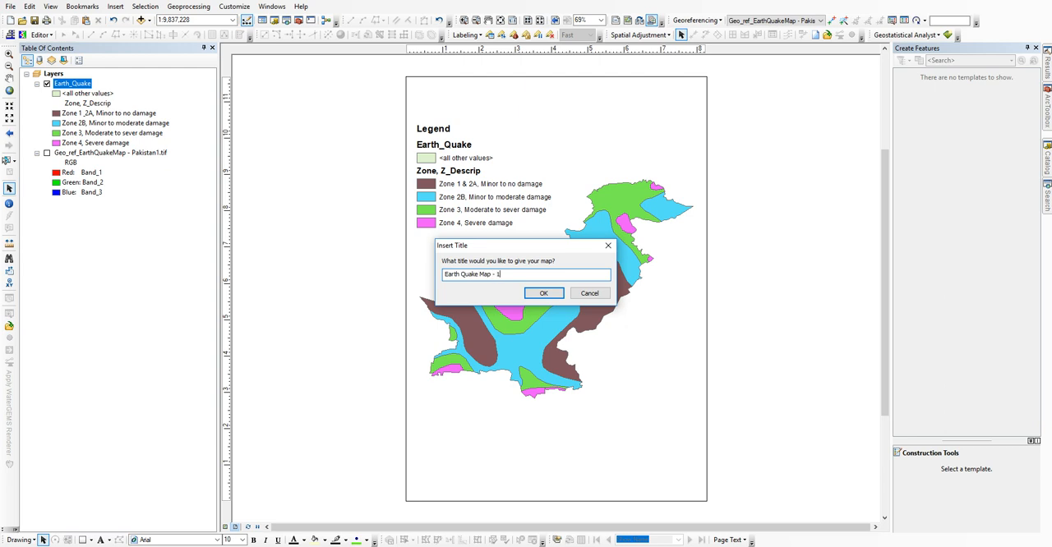
click(543, 293)
drag(553, 123, 548, 107)
click(354, 115)
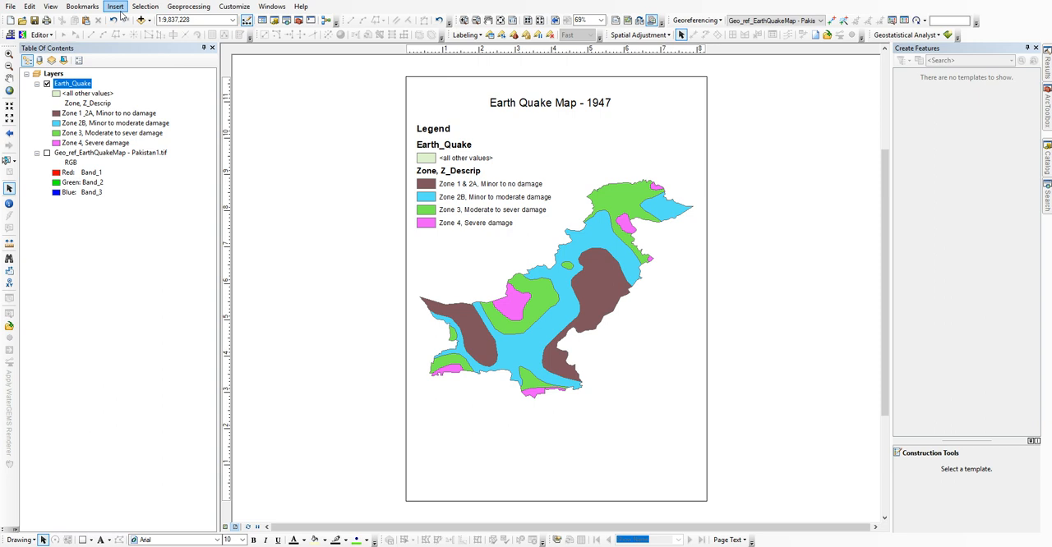
Step: Insert a scale bar in the Alternating Scale Bar 1 style and place it below the map near the page's bottom edge
click(120, 10)
click(140, 107)
click(74, 171)
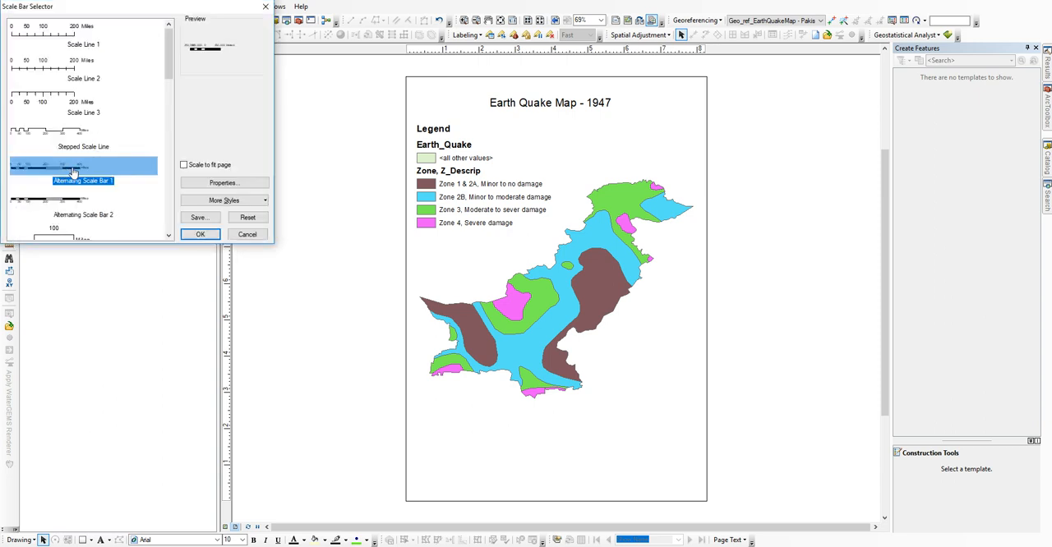
click(199, 234)
drag(596, 292, 543, 482)
click(760, 435)
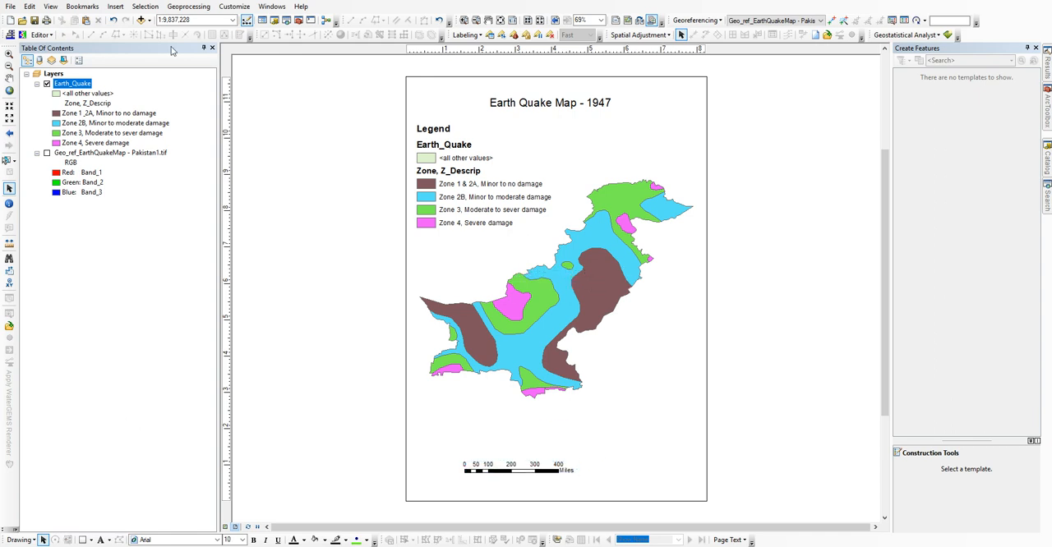
Step: Insert the ESRI North 7 north arrow and fit it into the page's upper-right corner beside the title
click(115, 7)
click(135, 96)
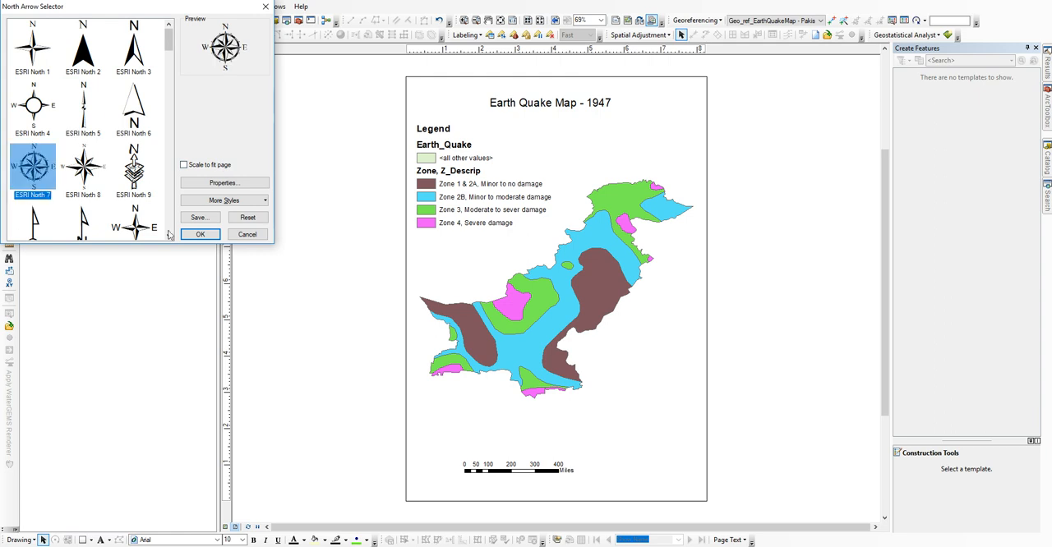
click(199, 234)
drag(484, 340, 644, 137)
drag(669, 127, 677, 138)
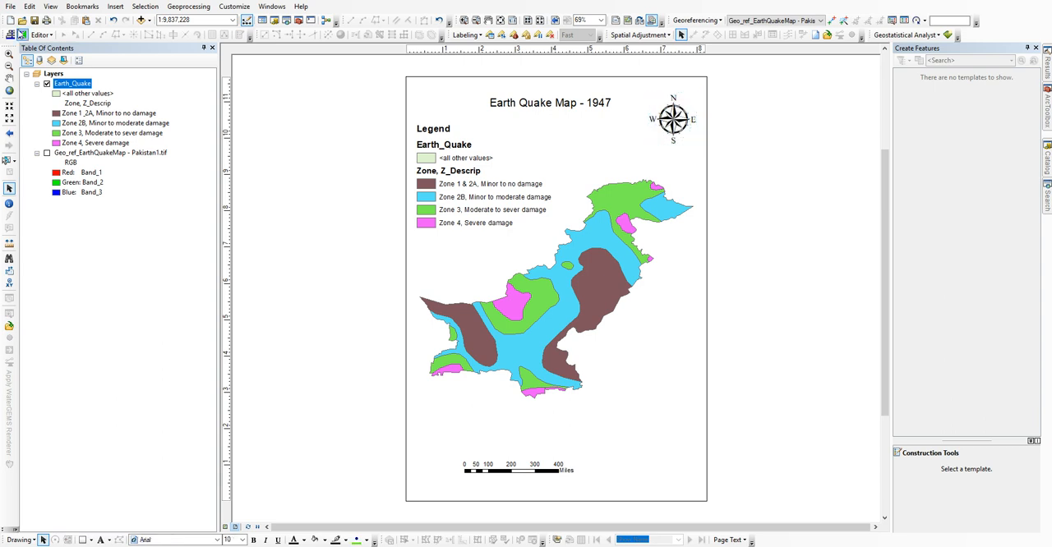
Step: Start exporting the map, choosing the Pictures folder as destination and JPEG as the file type
click(13, 10)
click(33, 177)
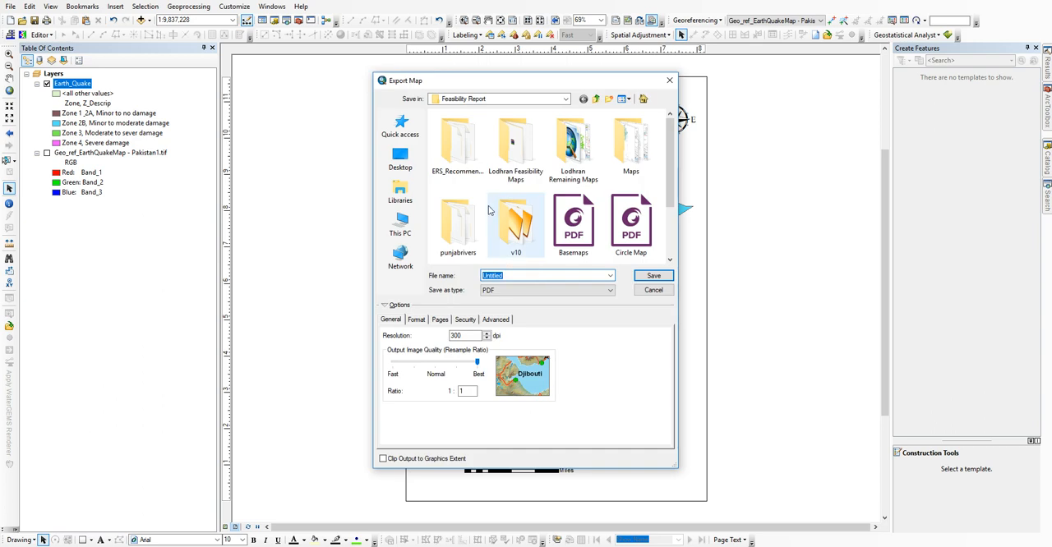
click(400, 224)
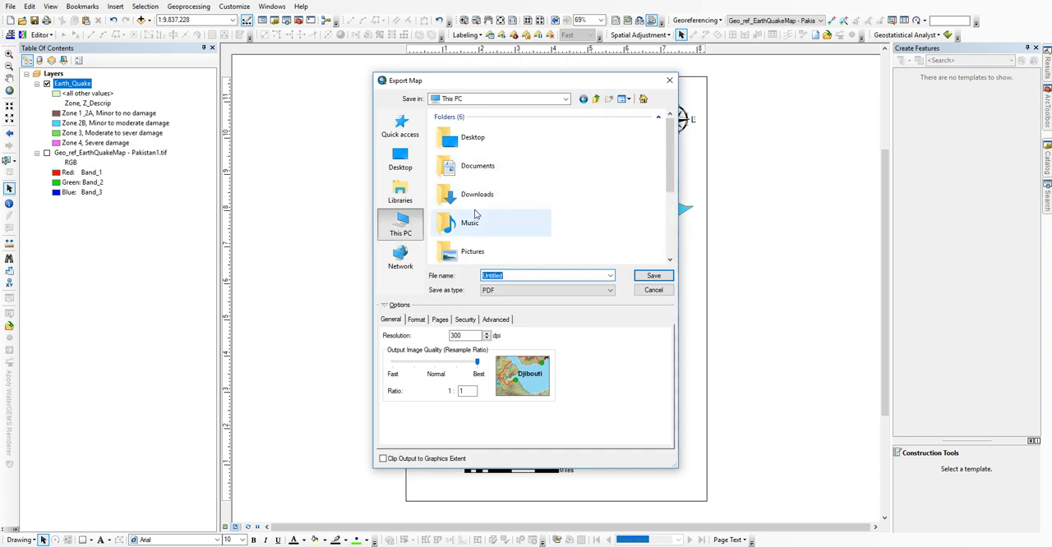
scroll(497, 177, down, 3)
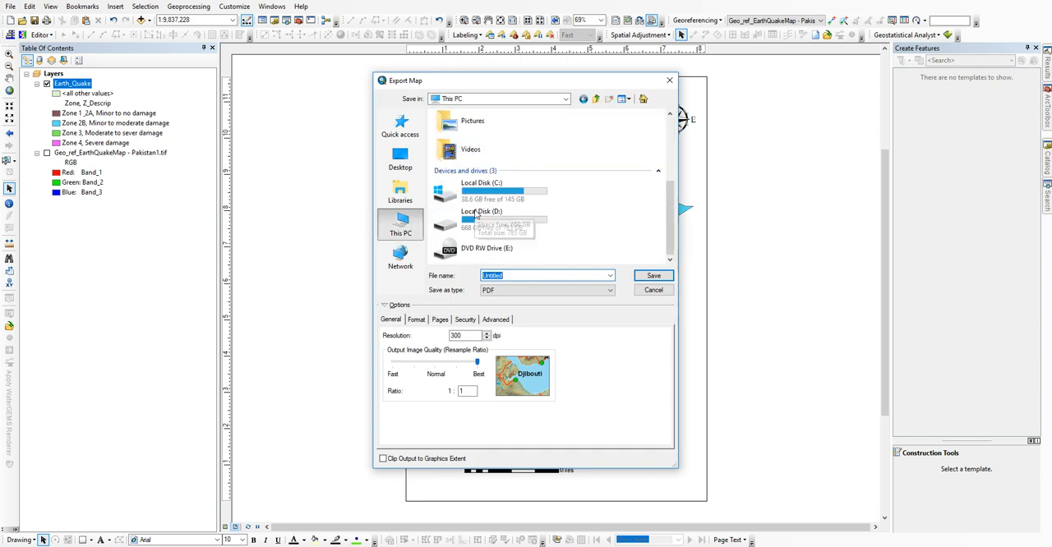
double_click(470, 121)
click(520, 292)
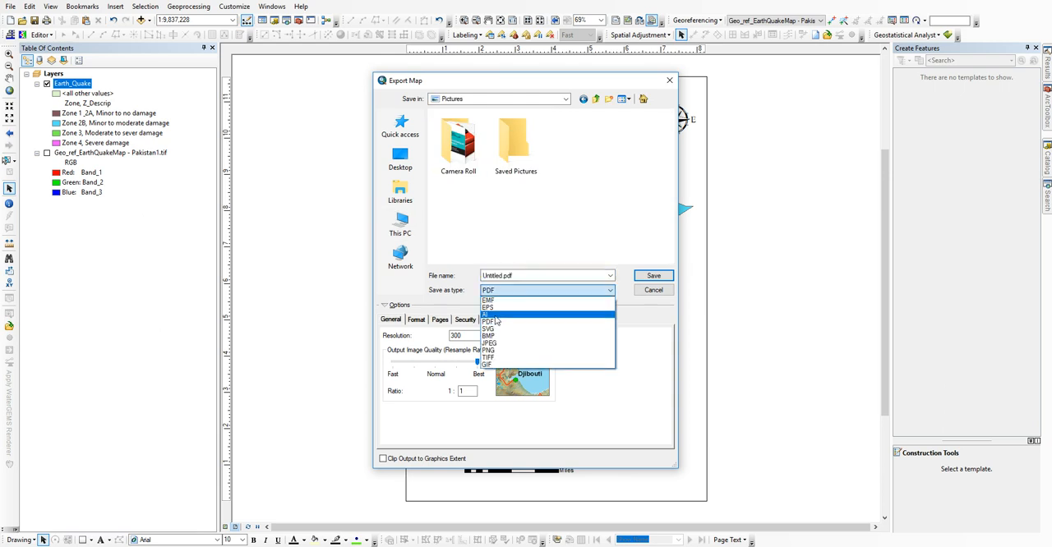
click(494, 346)
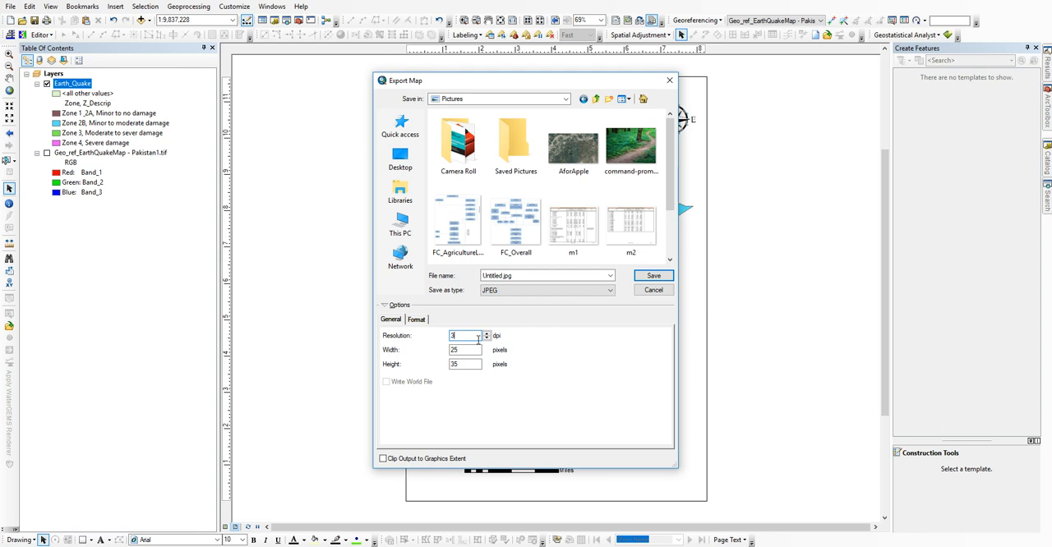
Step: Set the export resolution to 300 dpi, name the file Earth Quake Map and save the export
text(300)
double_click(545, 277)
text(Ear)
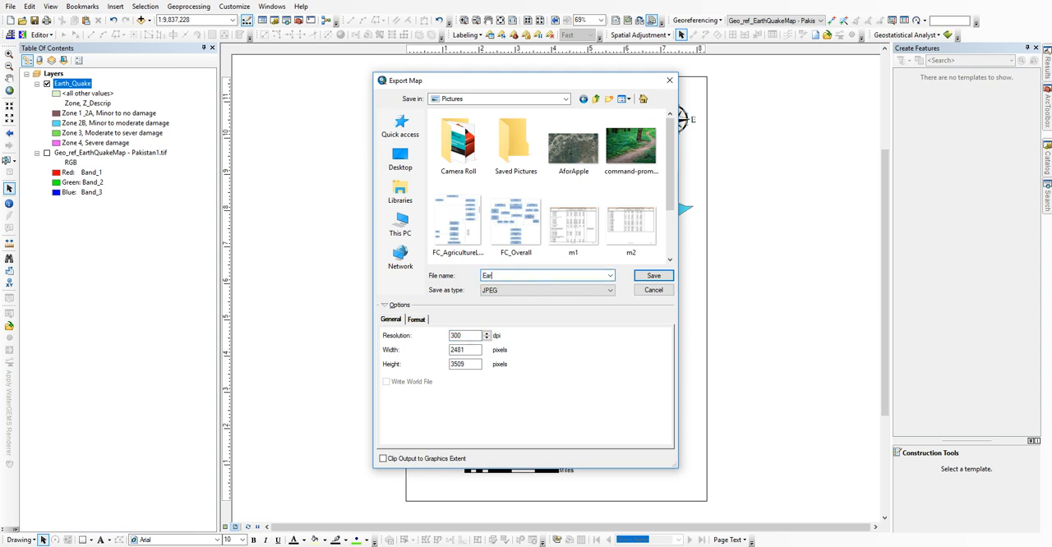
text(th E)
key(BackSpace)
text(Qa)
click(653, 276)
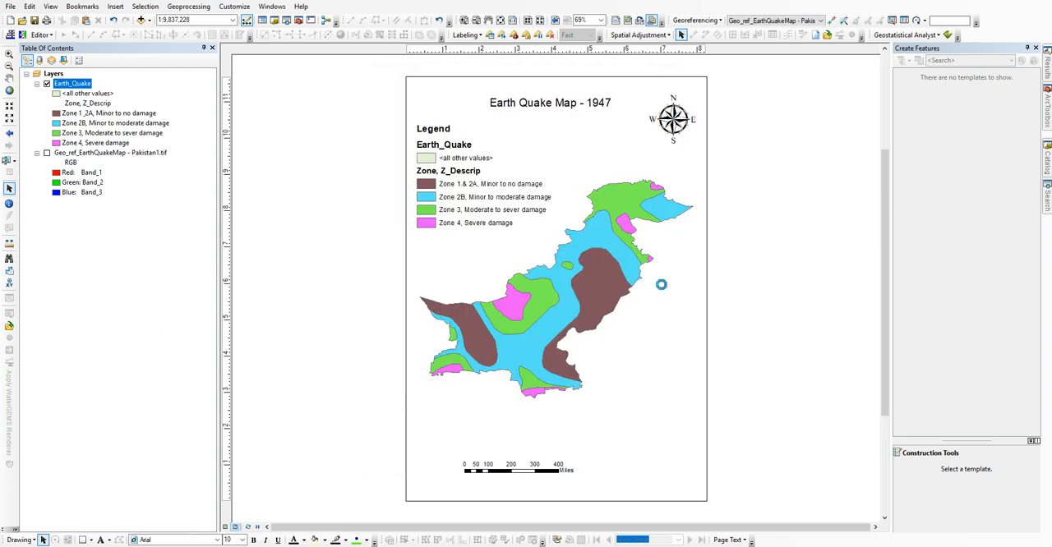
Step: Switch to File Explorer, view the exported Earth Quake Map image in Pictures, and close the image and the folder window
click(111, 545)
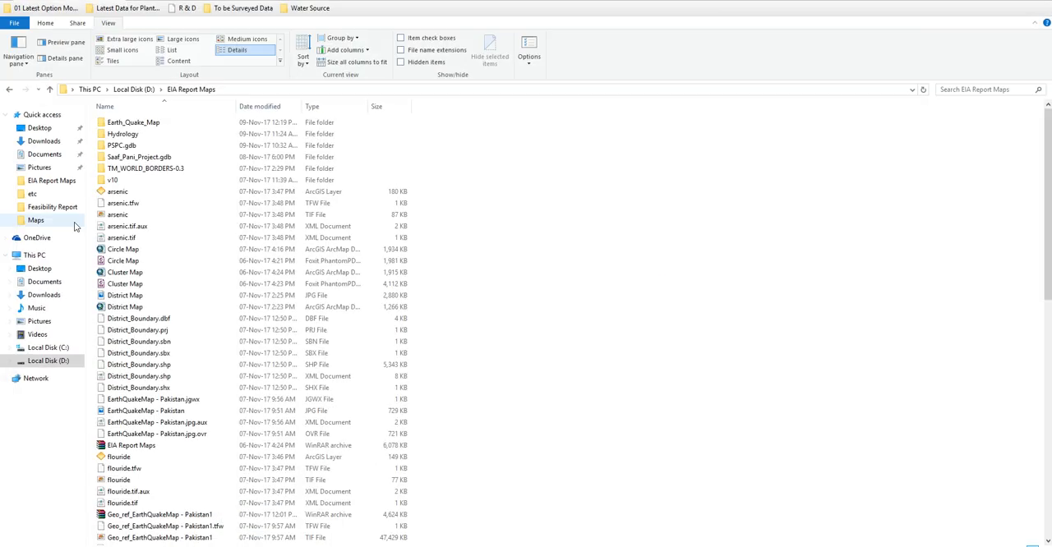
click(45, 170)
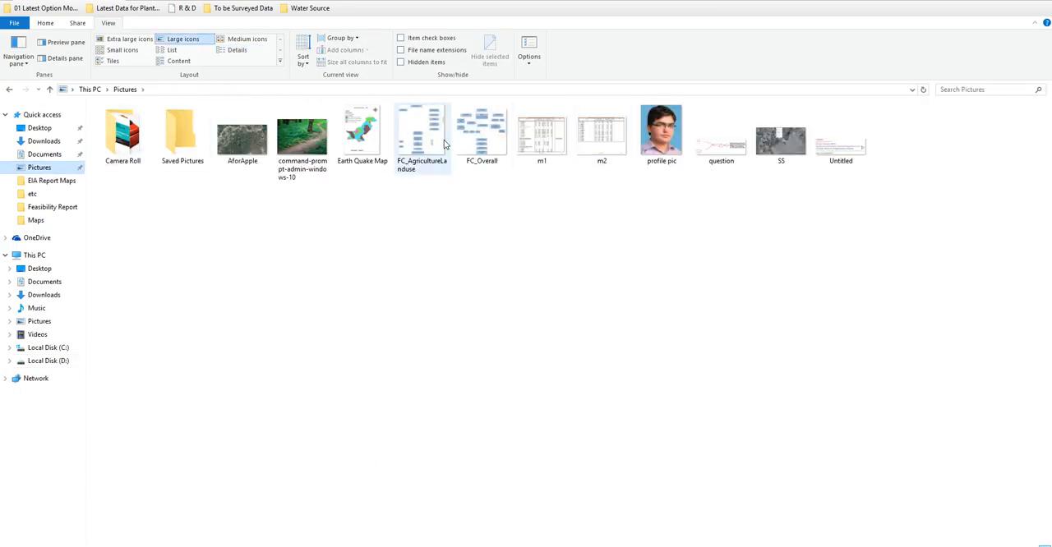
double_click(369, 134)
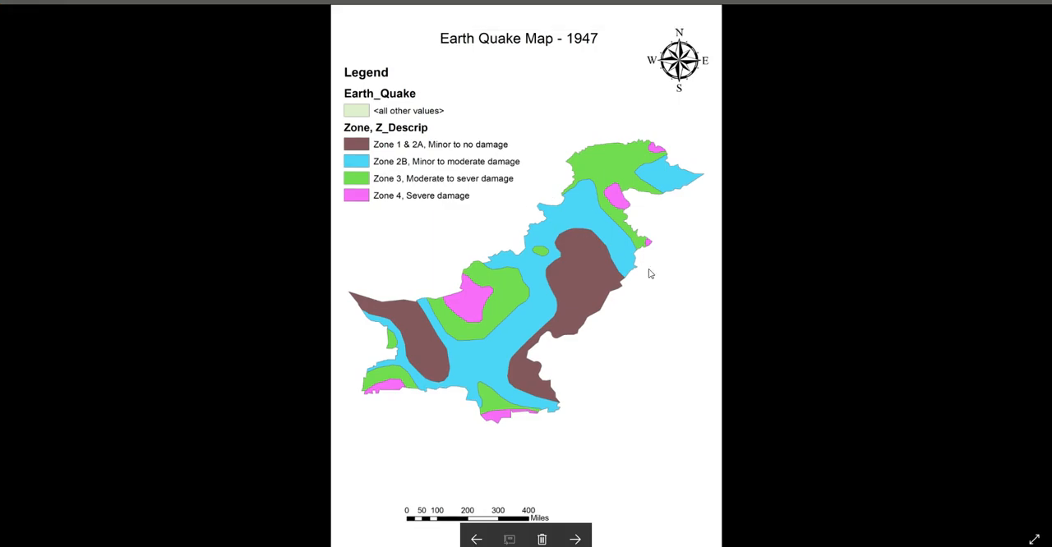
click(1039, 1)
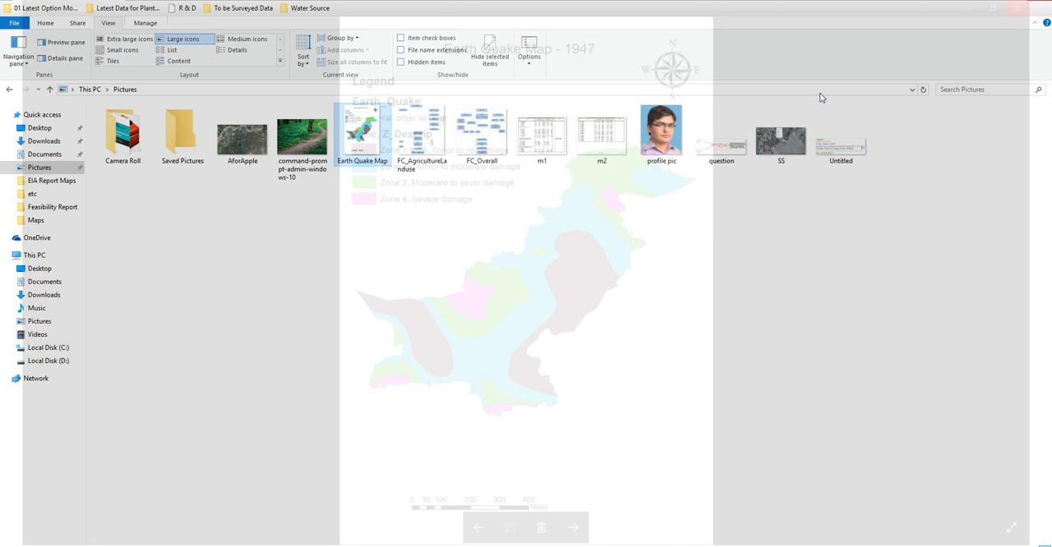
click(1039, 2)
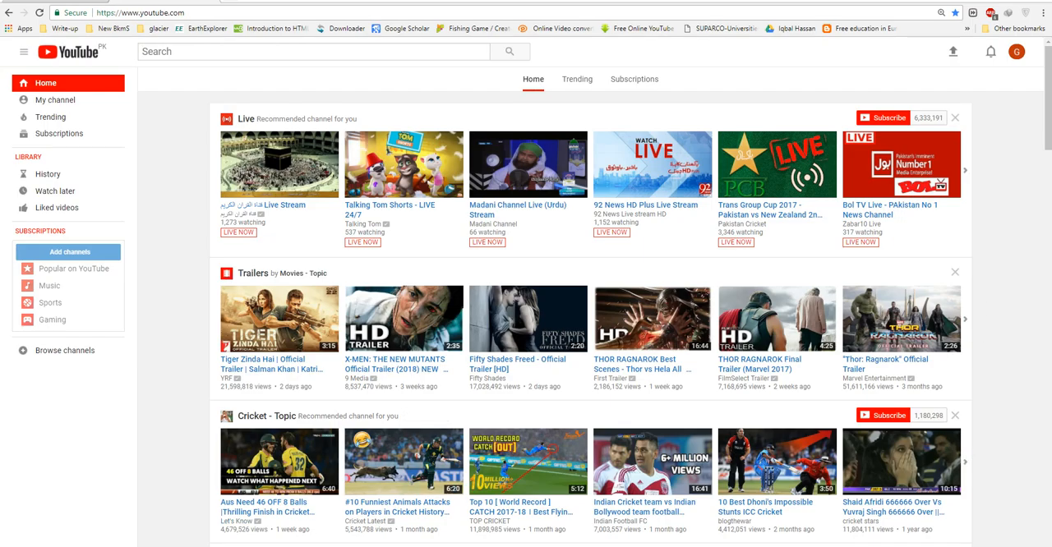
Step: Switch to Notepad, add the line "Thats it ...." to the note, and return to ArcMap
click(308, 546)
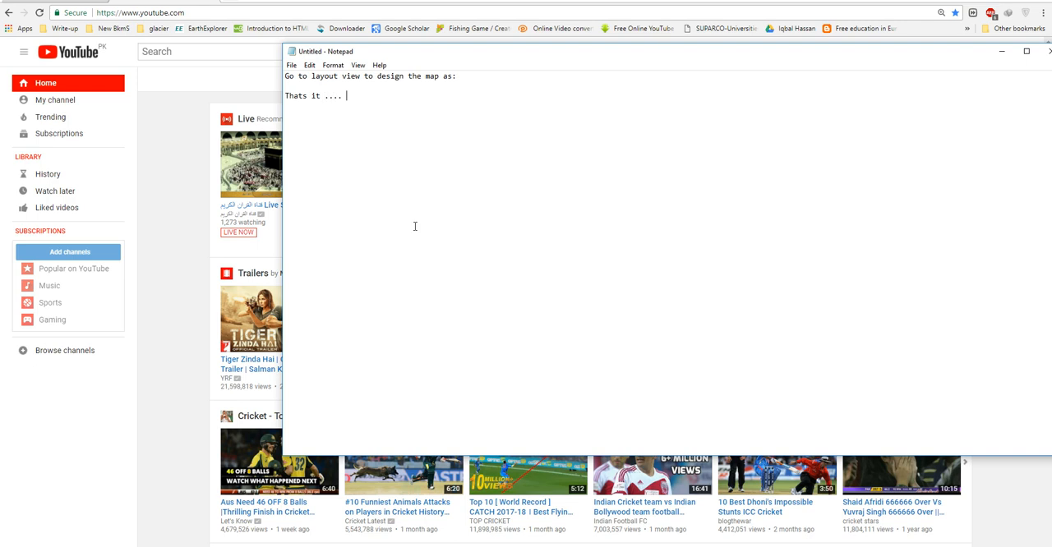
click(171, 541)
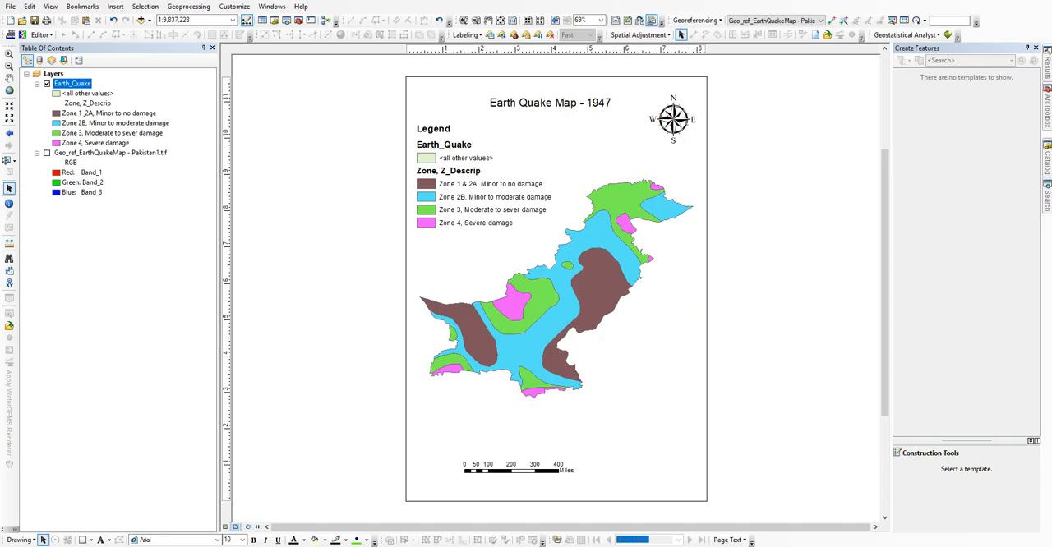